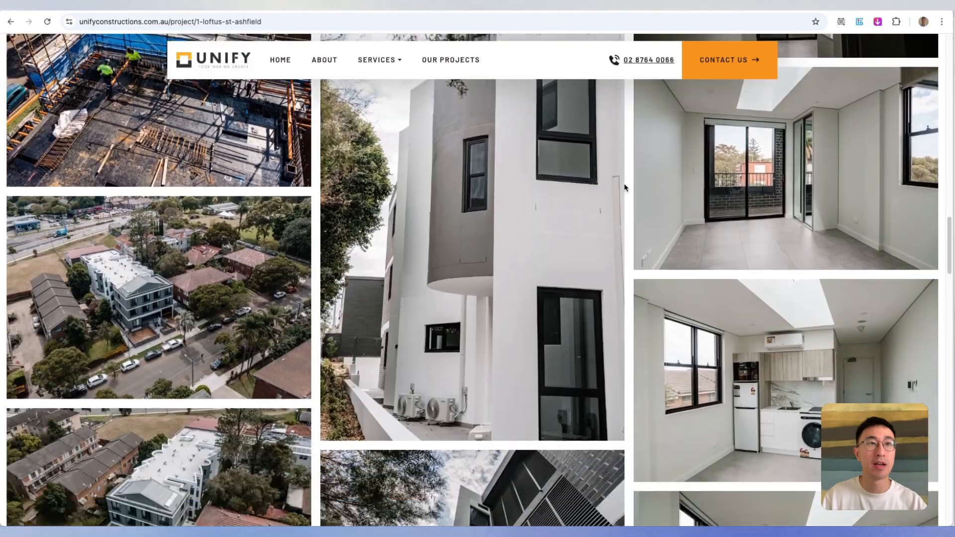
# - Examine the three-column photo gallery on the Unify Constructions project page
pyautogui.scroll(-4, 625, 187)
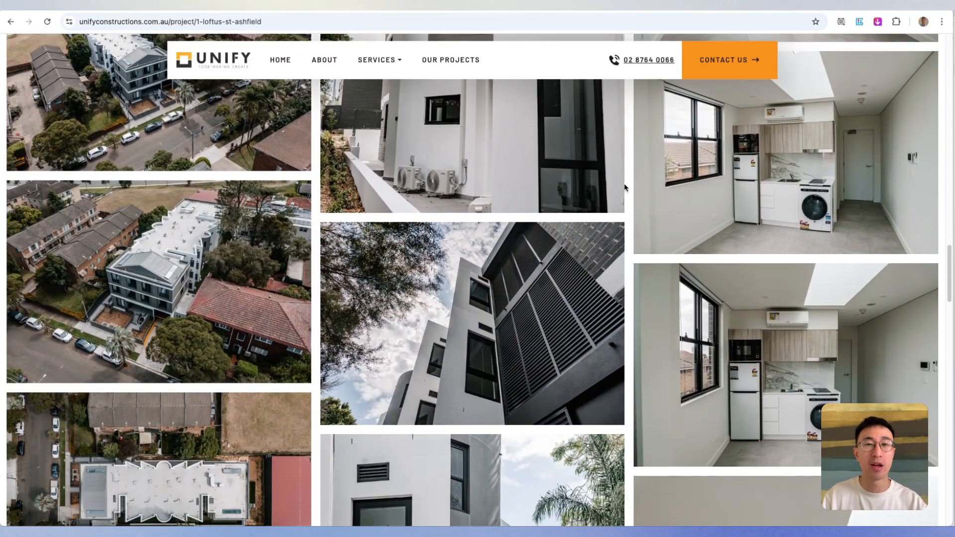
pyautogui.scroll(-4, 625, 186)
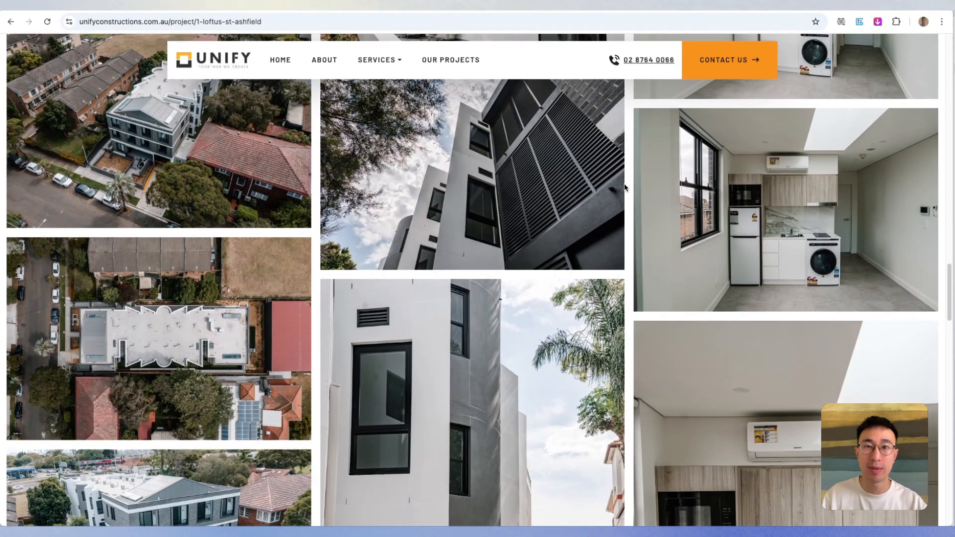
pyautogui.scroll(-5, 625, 186)
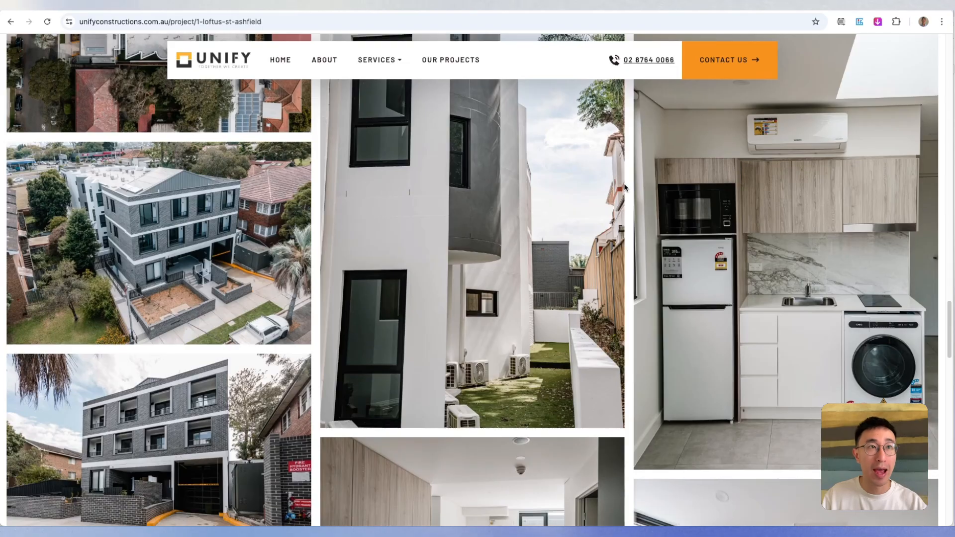
pyautogui.scroll(-6, 625, 186)
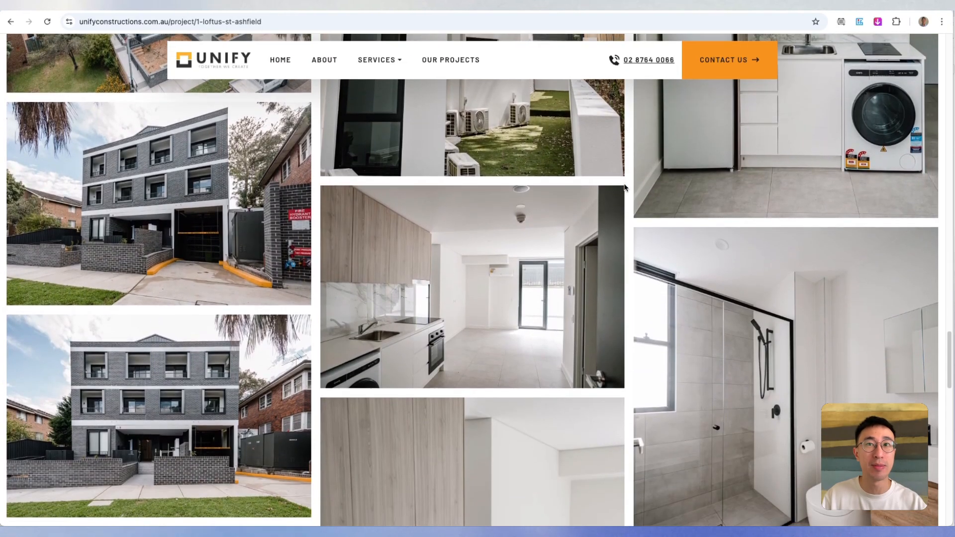
pyautogui.scroll(-2, 625, 186)
pyautogui.scroll(-7, 625, 187)
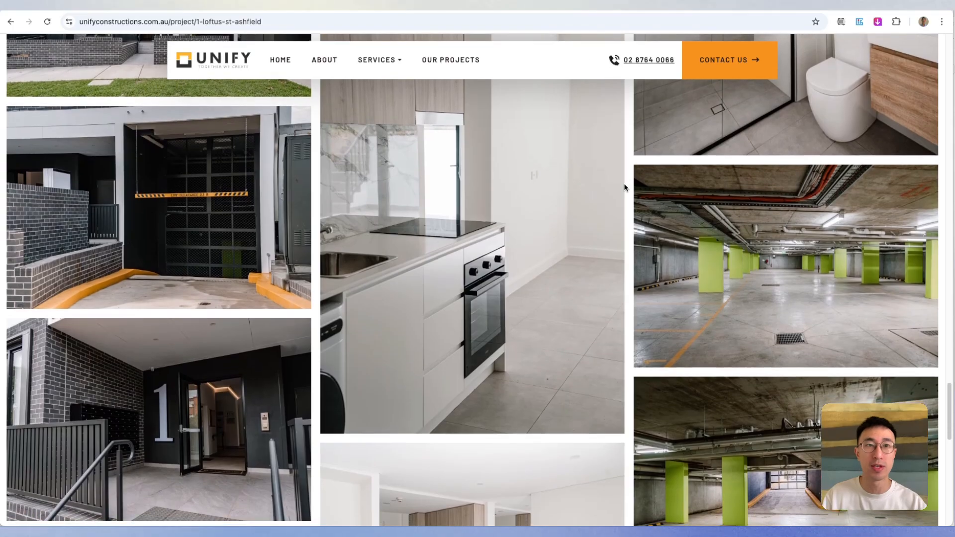
pyautogui.scroll(-2, 625, 187)
pyautogui.scroll(-3, 624, 187)
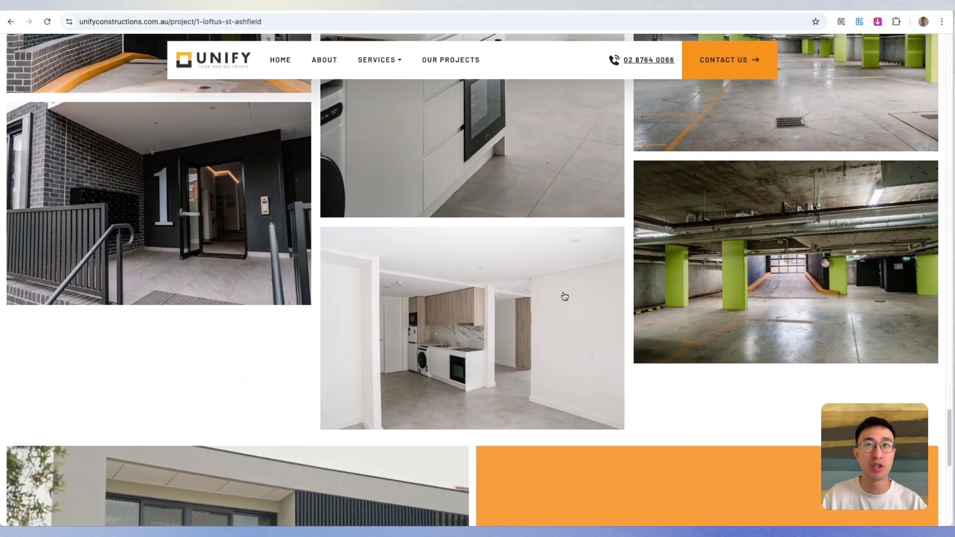
pyautogui.scroll(1, 567, 291)
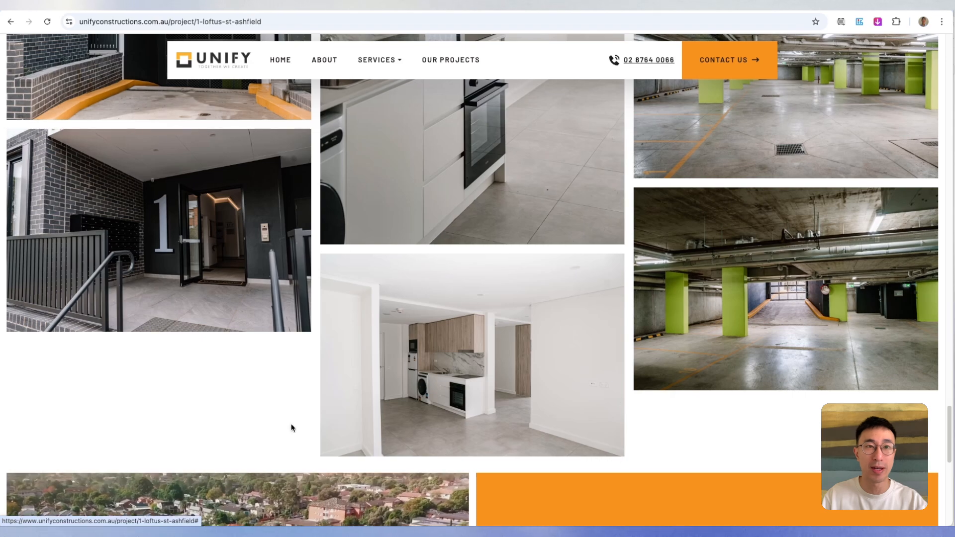
pyautogui.scroll(5, 516, 313)
pyautogui.scroll(1, 493, 264)
pyautogui.scroll(-2, 527, 284)
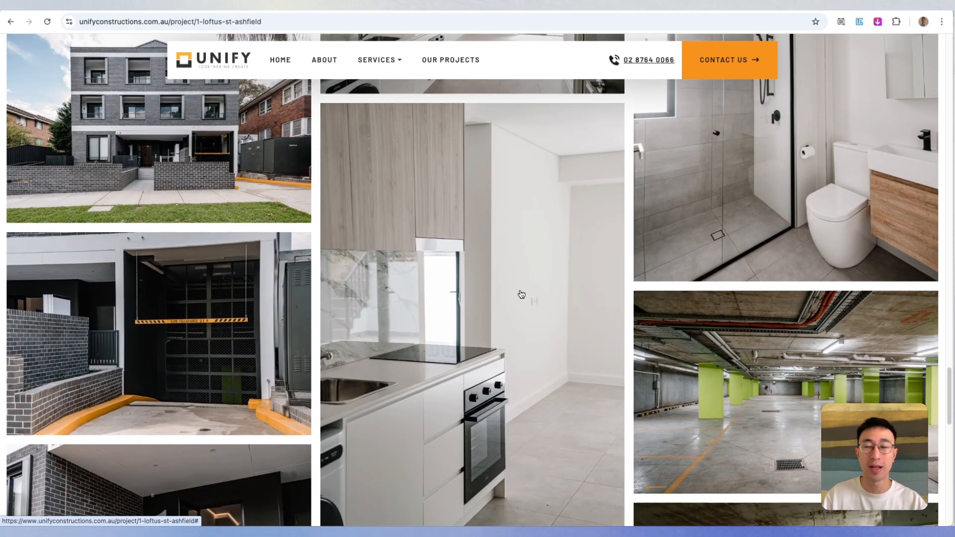
pyautogui.scroll(-1, 527, 285)
pyautogui.scroll(1, 527, 285)
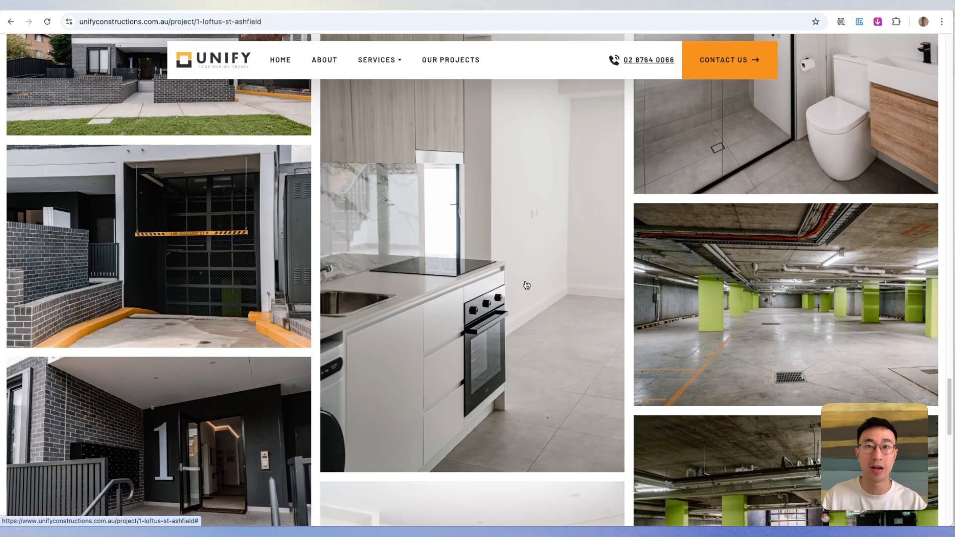
pyautogui.scroll(7, 527, 285)
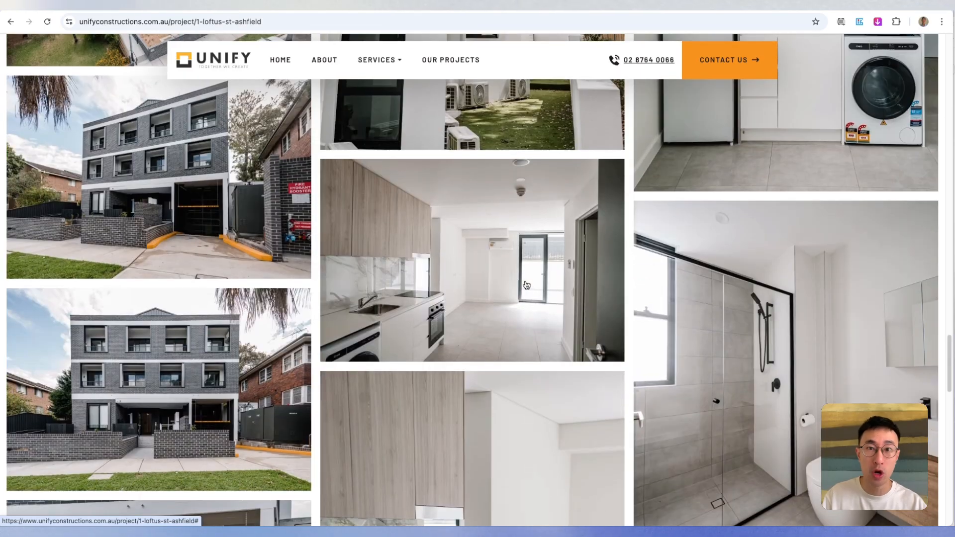
pyautogui.scroll(10, 527, 285)
pyautogui.scroll(10, 527, 285)
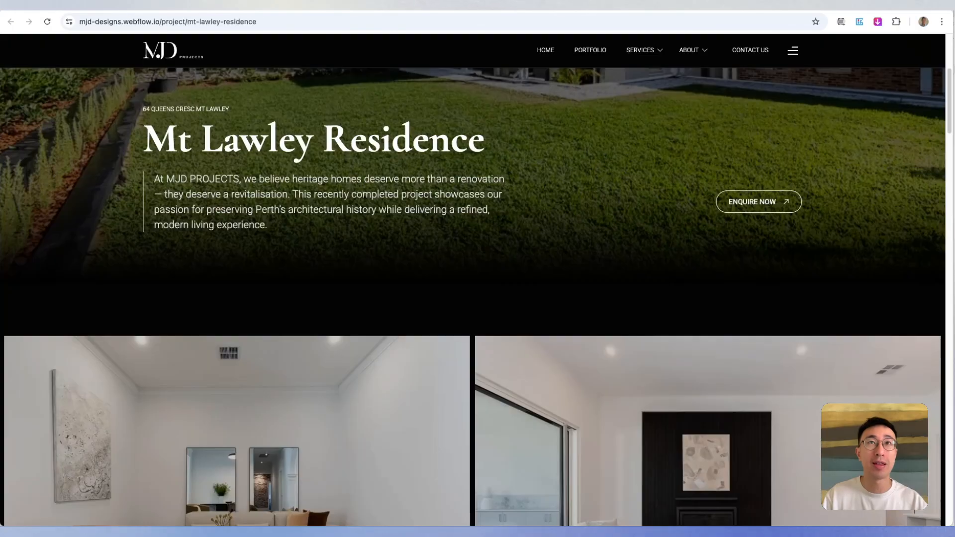
# - Examine the hero section and two-column photo gallery on the MJD Projects page for Mt Lawley Residence
pyautogui.scroll(5, 624, 257)
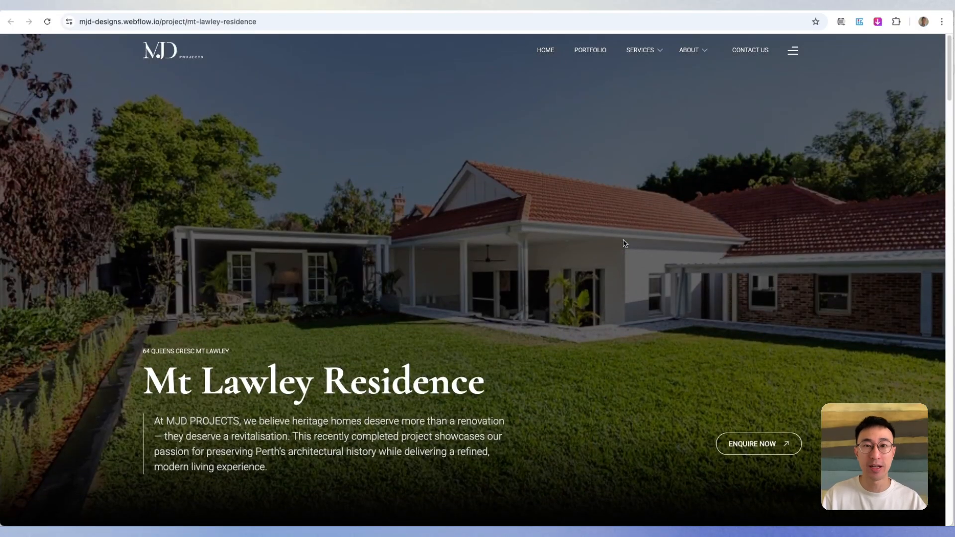
pyautogui.scroll(-5, 624, 237)
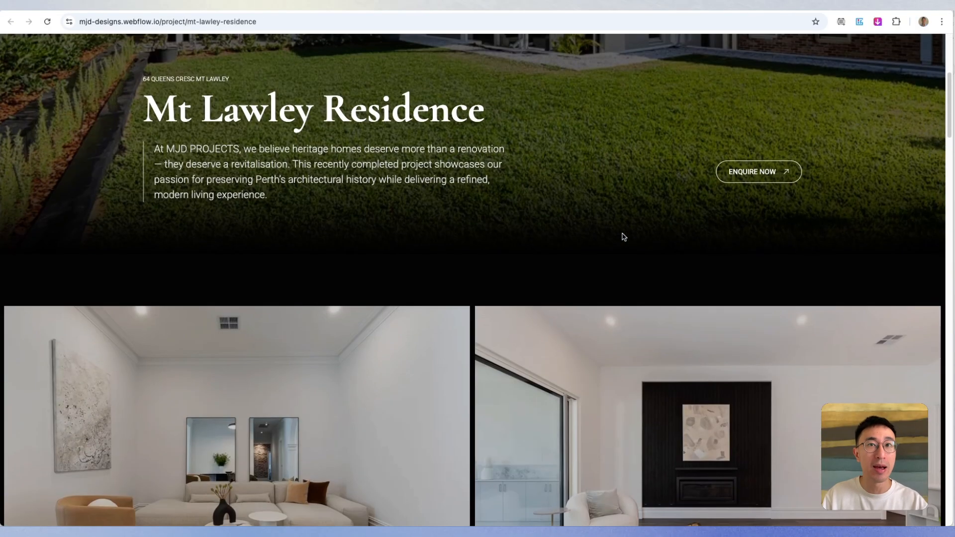
pyautogui.scroll(-2, 592, 222)
pyautogui.scroll(-2, 593, 222)
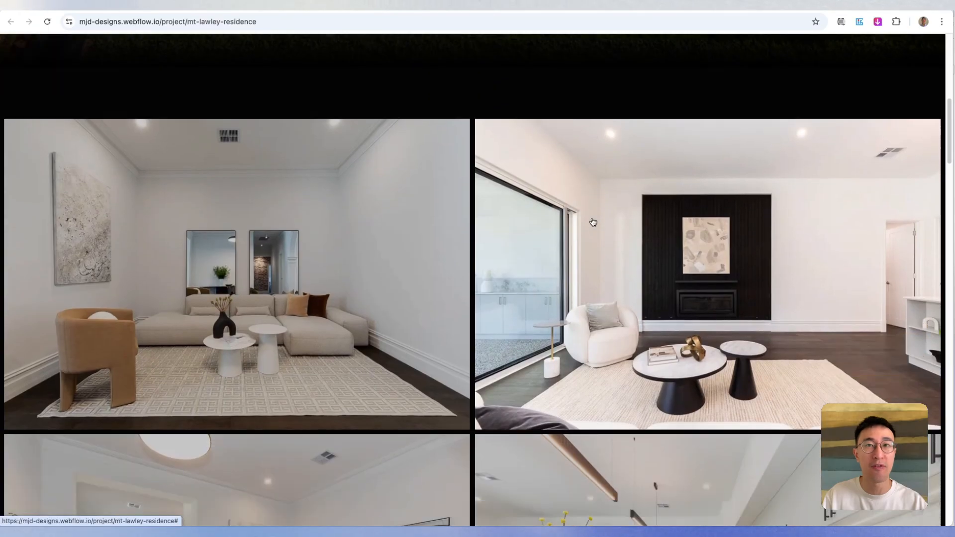
pyautogui.scroll(-2, 593, 222)
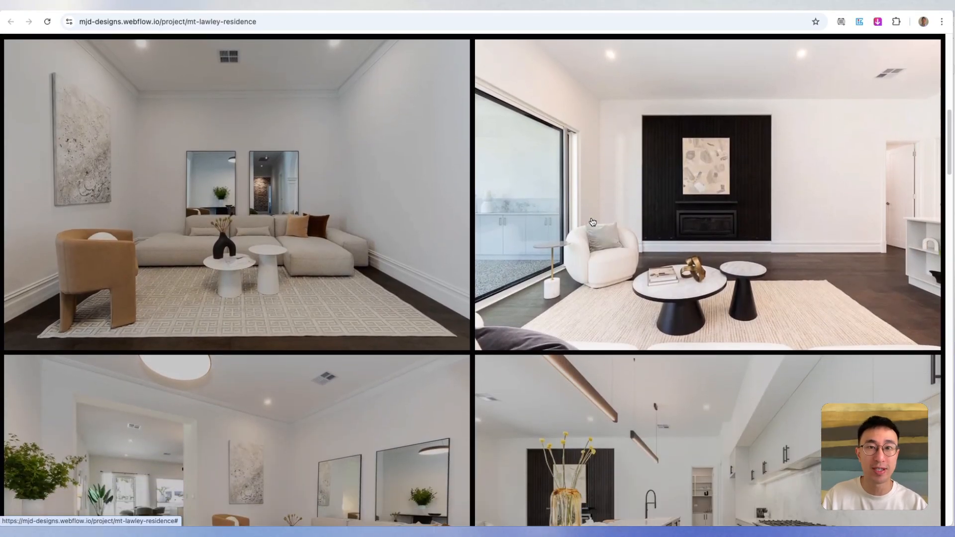
pyautogui.scroll(-4, 592, 222)
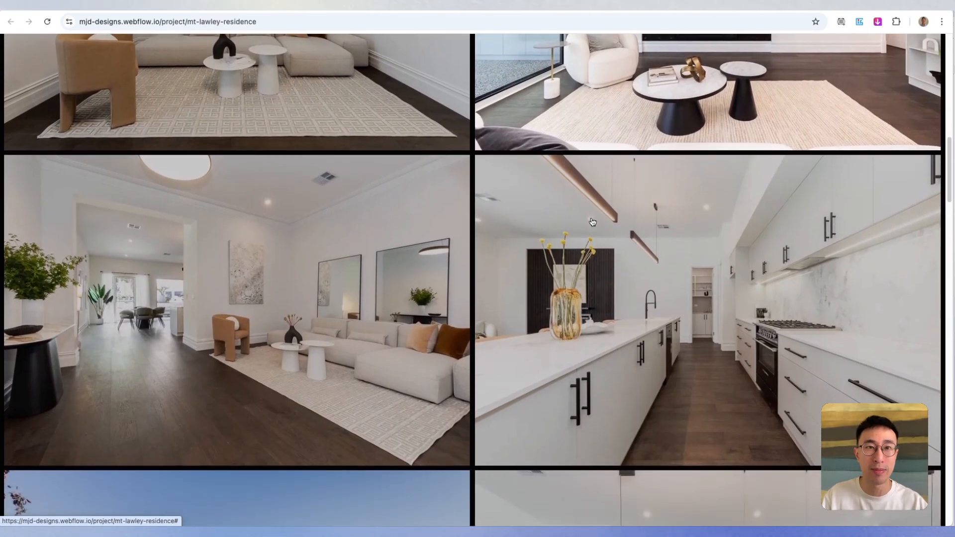
pyautogui.scroll(-3, 592, 221)
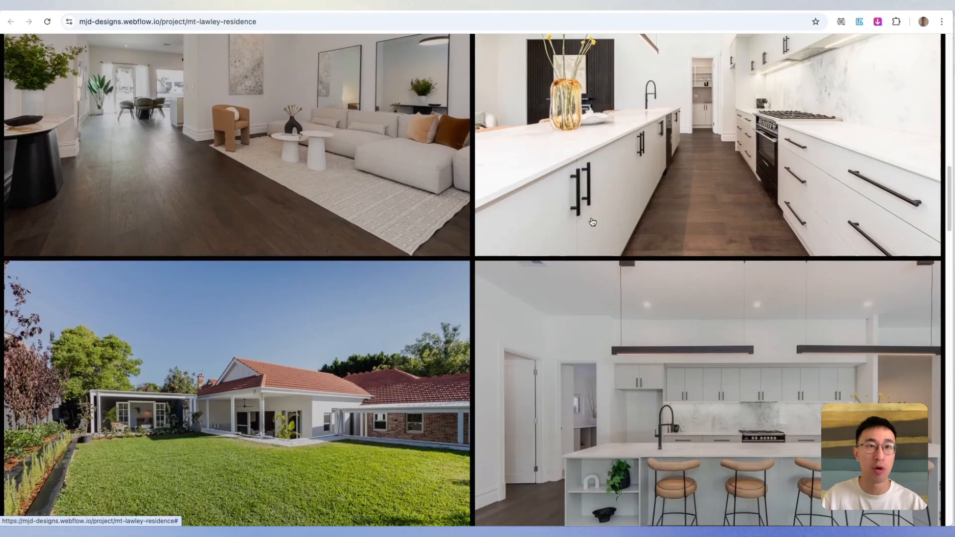
pyautogui.scroll(-4, 593, 222)
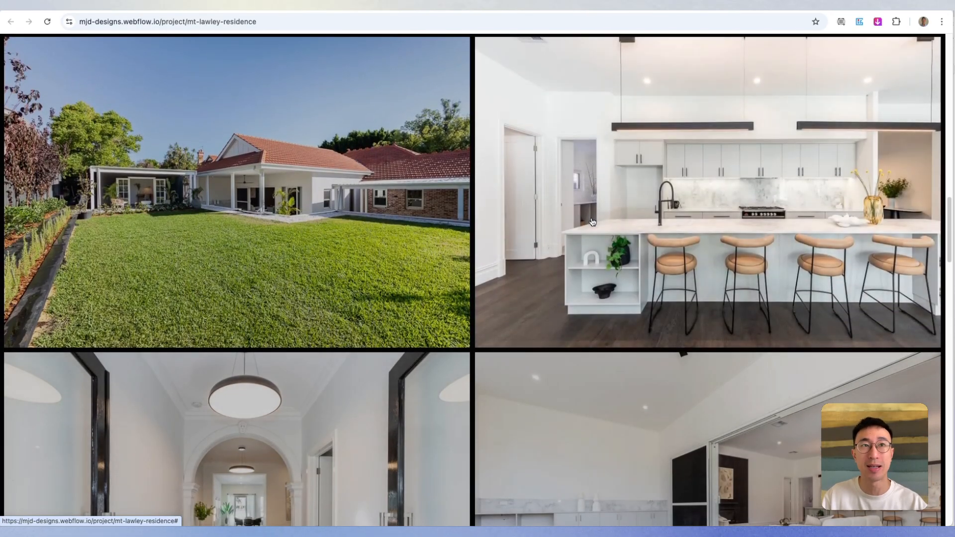
pyautogui.scroll(-2, 593, 222)
pyautogui.scroll(-3, 593, 222)
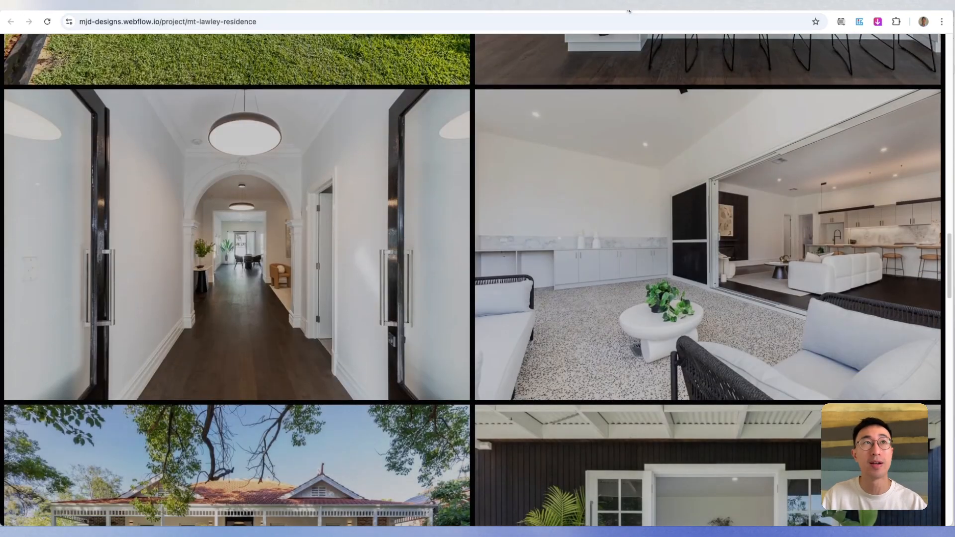
# - Return to the Unify Constructions project page and open the first aerial photo of the finished building in the lightbox
pyautogui.click(628, 8)
pyautogui.scroll(-3, 624, 198)
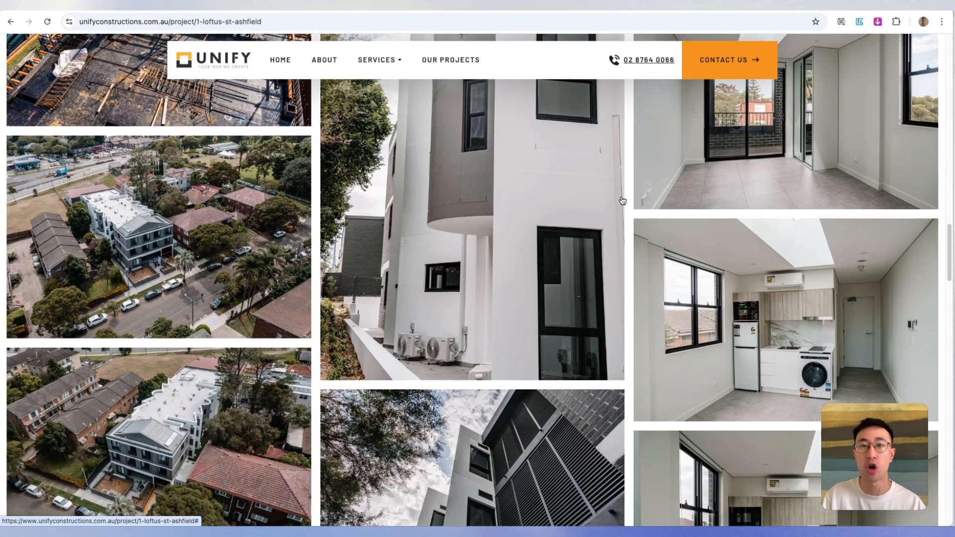
pyautogui.scroll(-1, 623, 201)
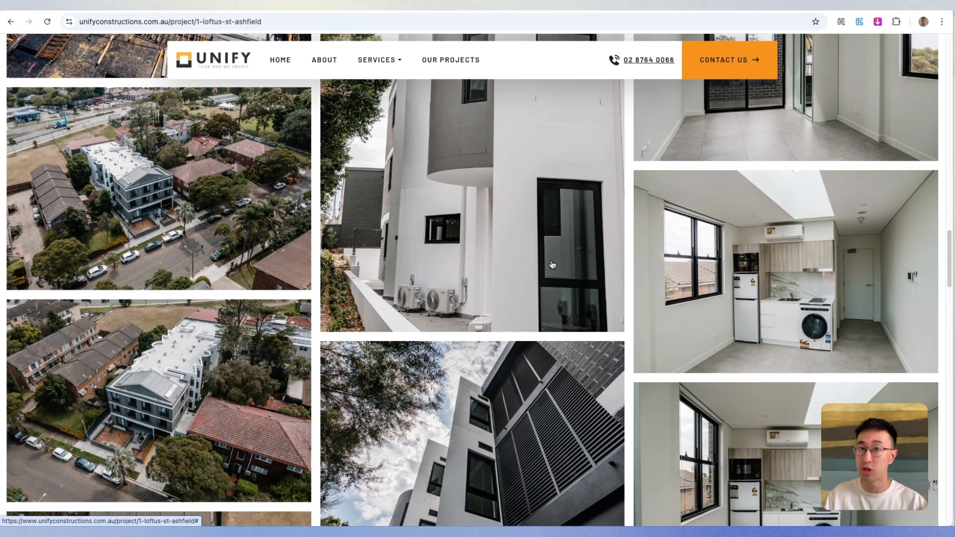
pyautogui.click(207, 226)
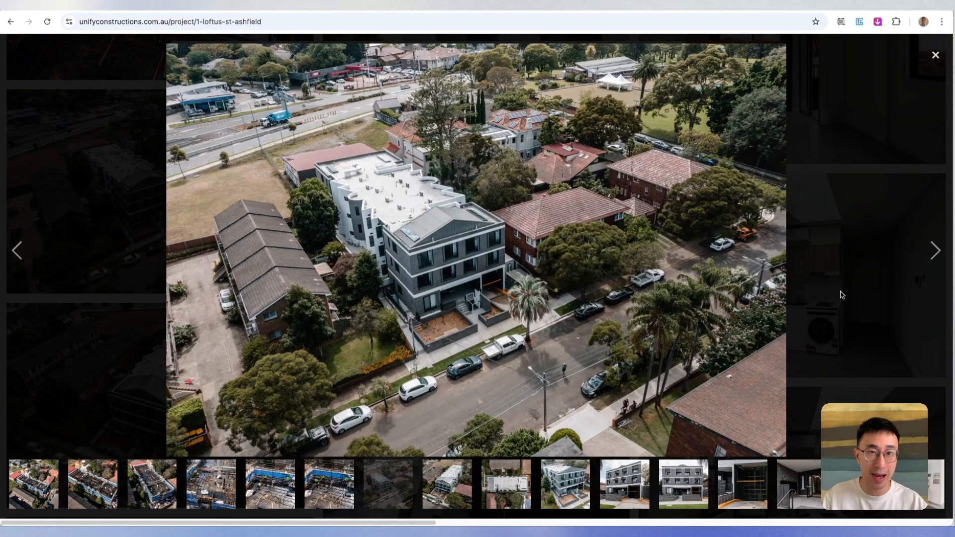
# - Advance through the lightbox photos as far as the building's front entrance
pyautogui.click(931, 265)
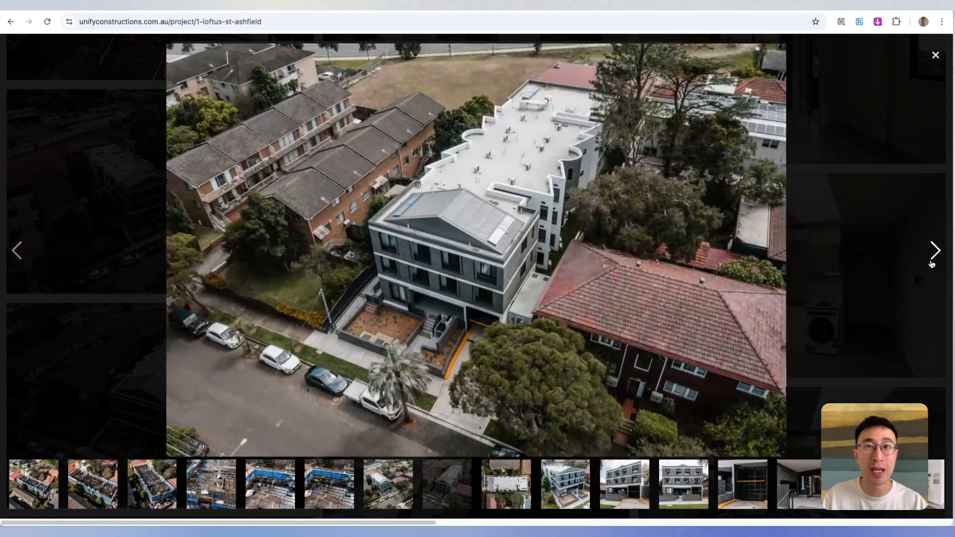
pyautogui.click(930, 267)
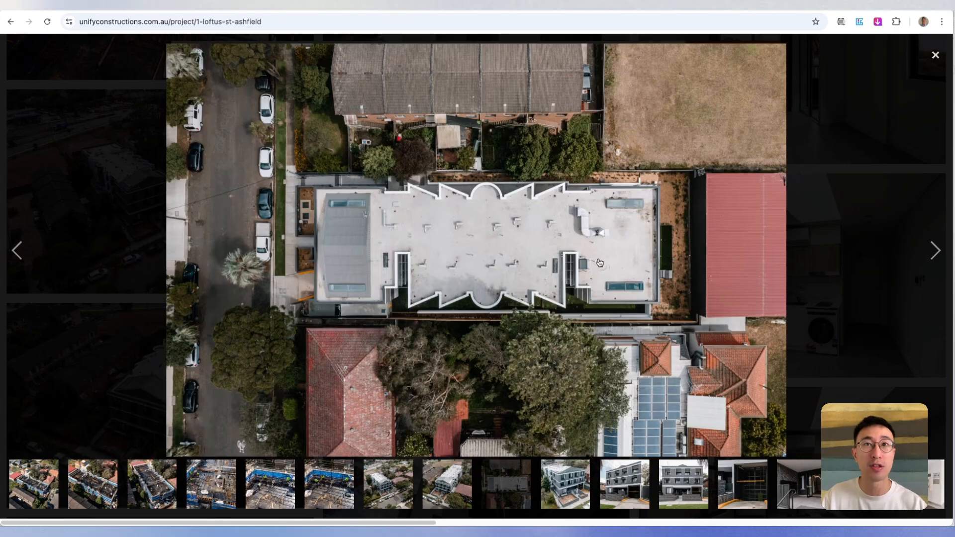
pyautogui.click(935, 263)
pyautogui.click(936, 264)
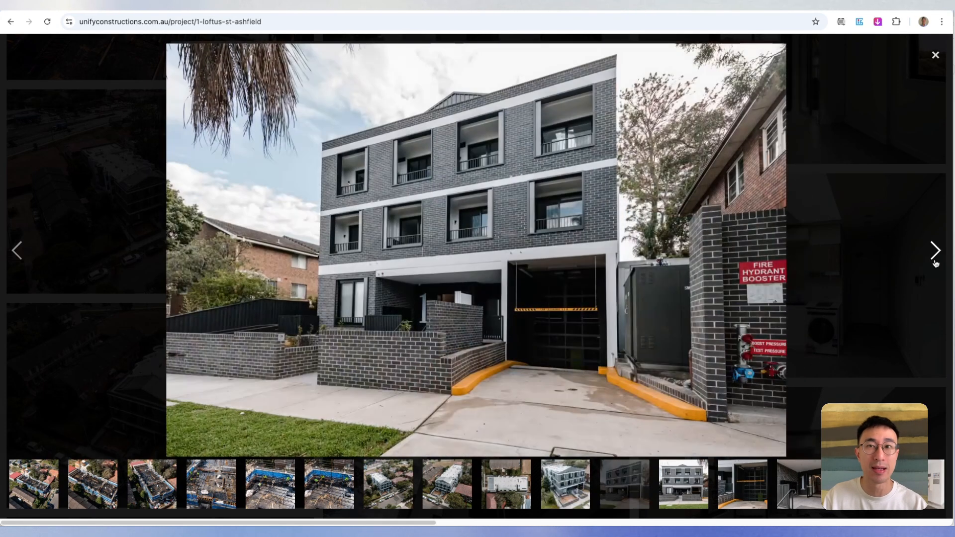
pyautogui.click(935, 263)
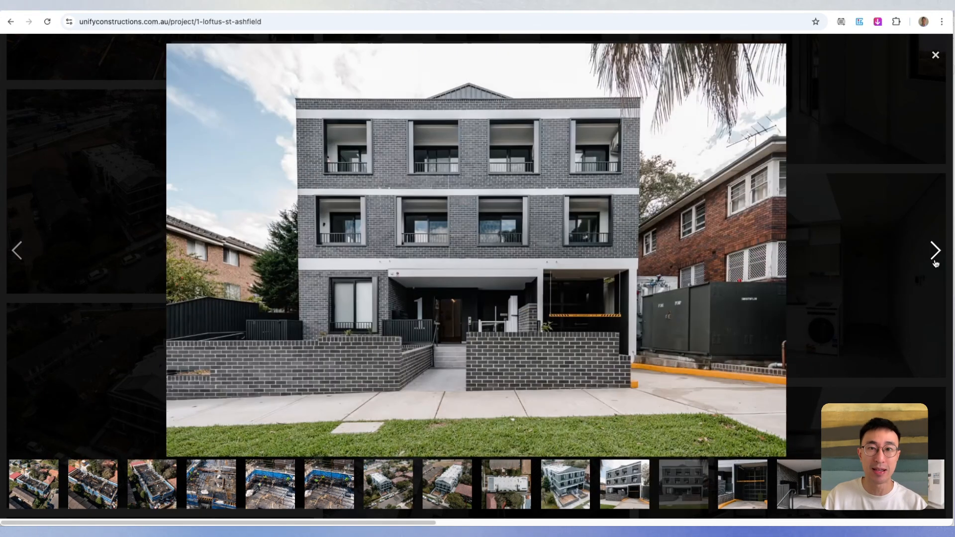
pyautogui.click(935, 263)
pyautogui.click(935, 264)
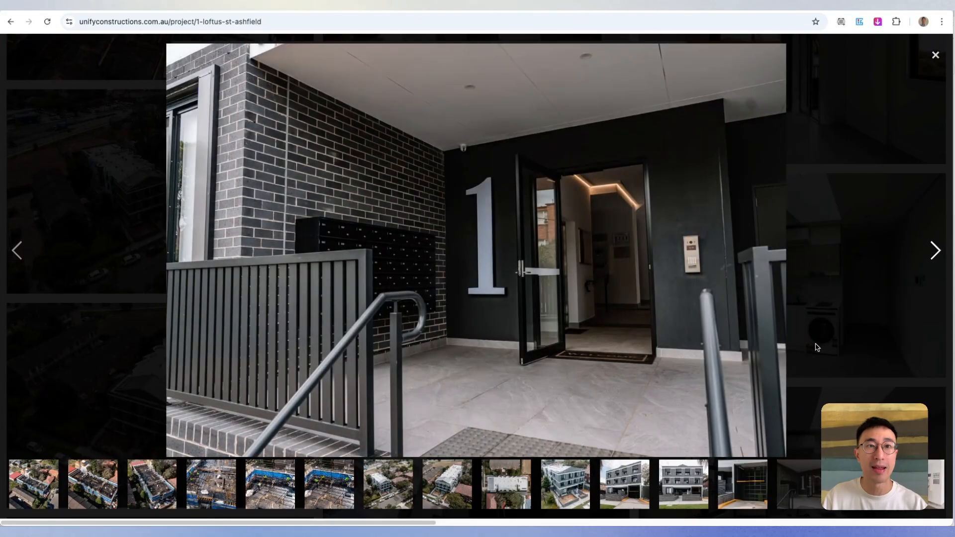
# - View the construction-stage photos from the lightbox thumbnails, ending with an aerial site shot, and close the lightbox
pyautogui.click(288, 496)
pyautogui.click(214, 494)
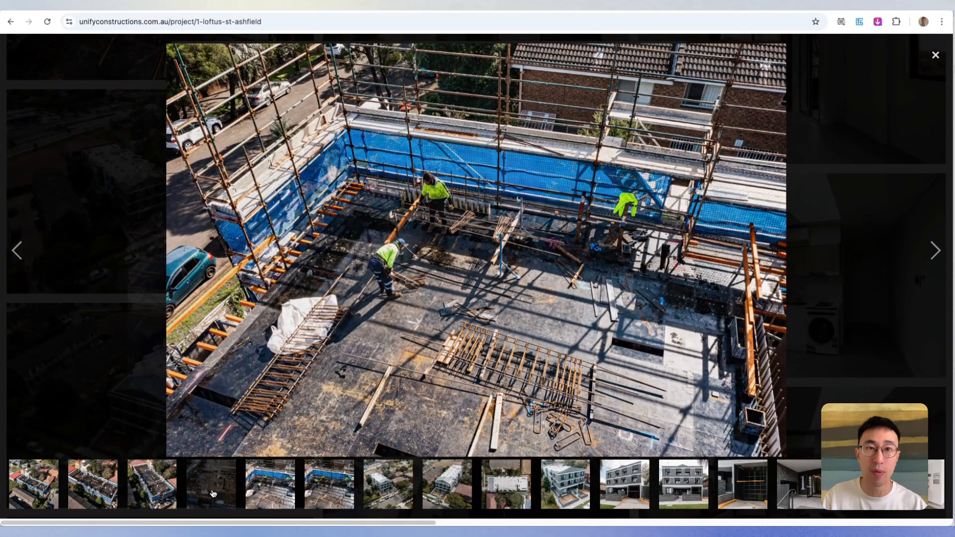
pyautogui.click(174, 492)
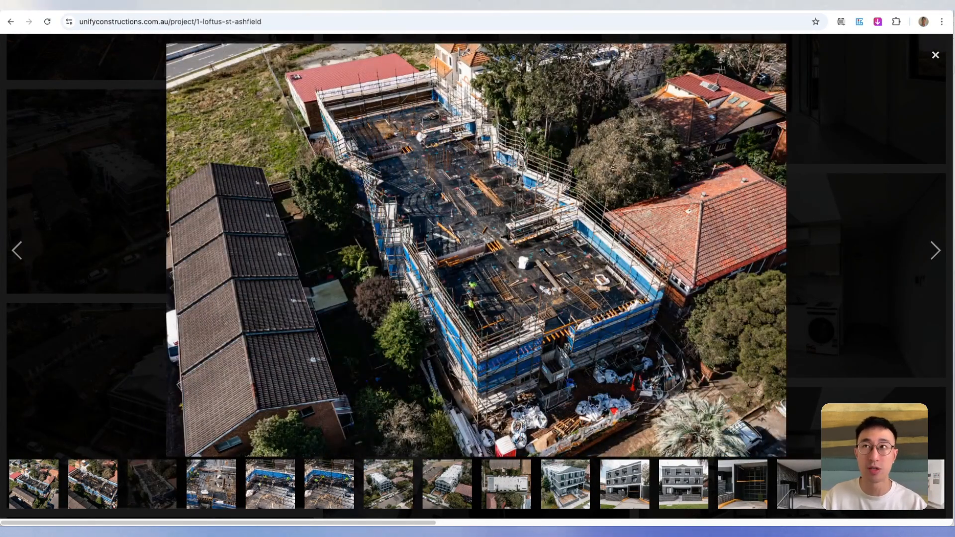
pyautogui.click(935, 55)
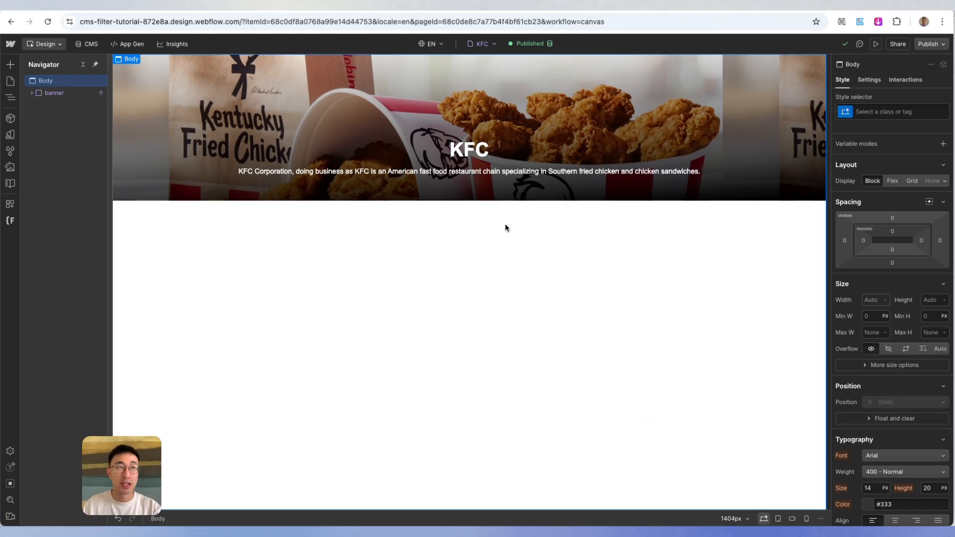
# - Open the Home page in the Webflow Designer and select the cms_list grid of restaurants to review it
pyautogui.click(10, 81)
pyautogui.click(79, 119)
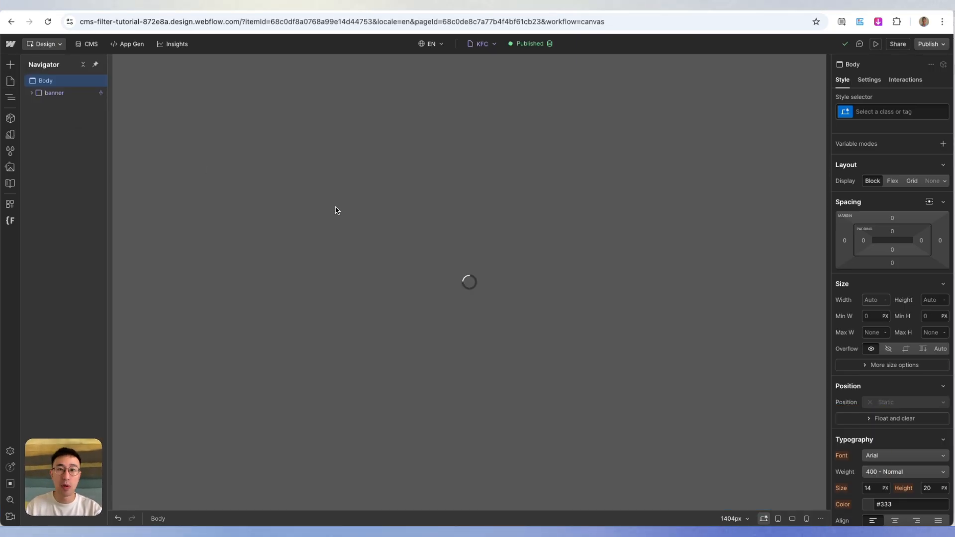
pyautogui.scroll(-4, 439, 220)
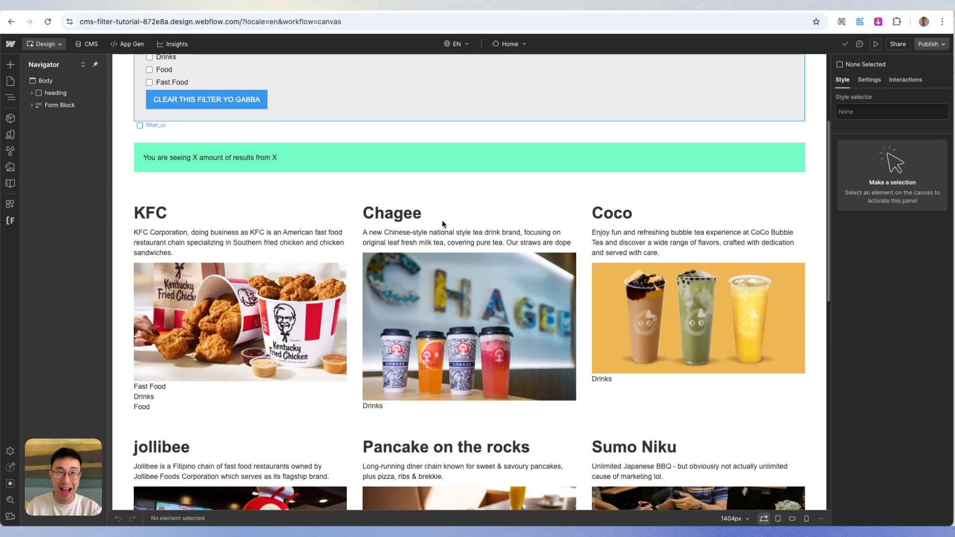
pyautogui.click(581, 227)
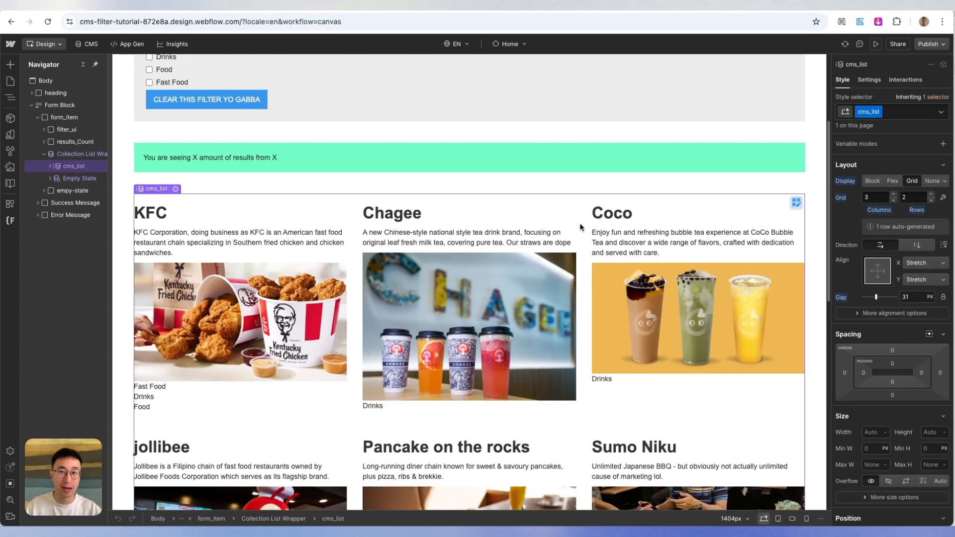
pyautogui.scroll(-1, 580, 227)
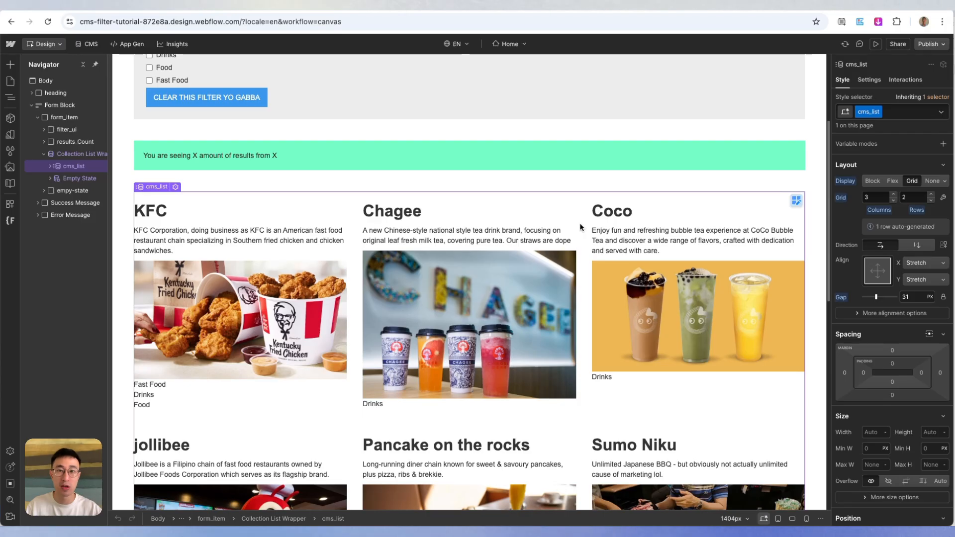
pyautogui.scroll(-2, 580, 227)
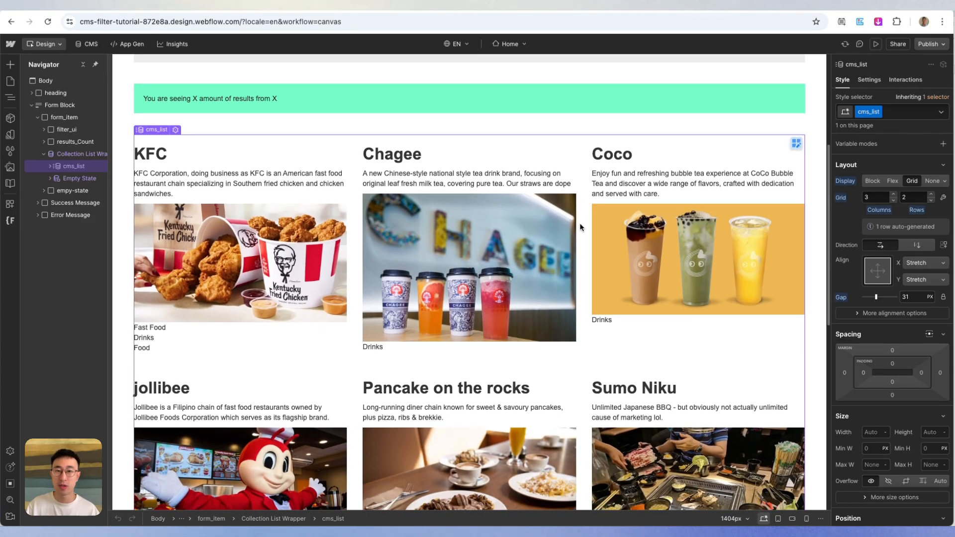
# - Look over the restaurant cards in the Home page's cms_list grid, including the filter area and results banner above them
pyautogui.scroll(-1, 580, 227)
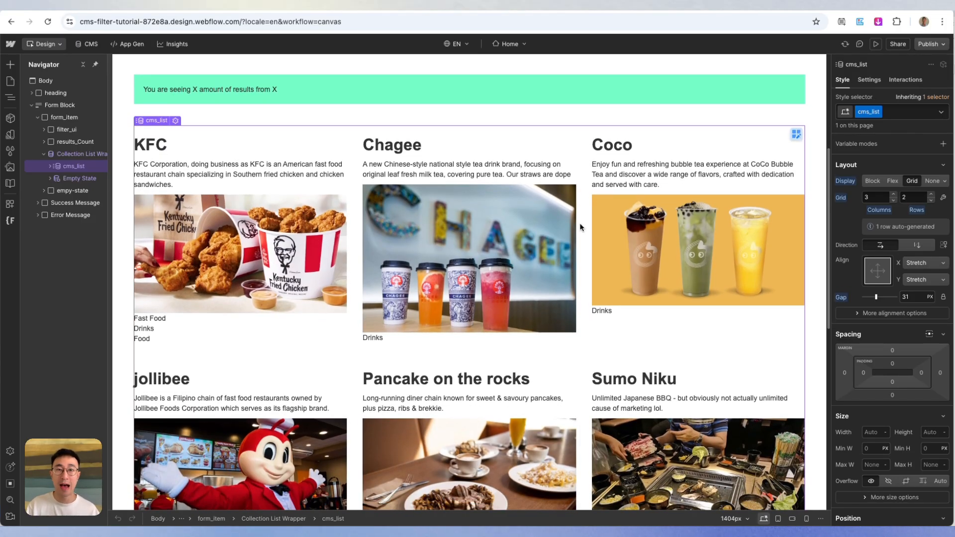
pyautogui.scroll(-1, 580, 227)
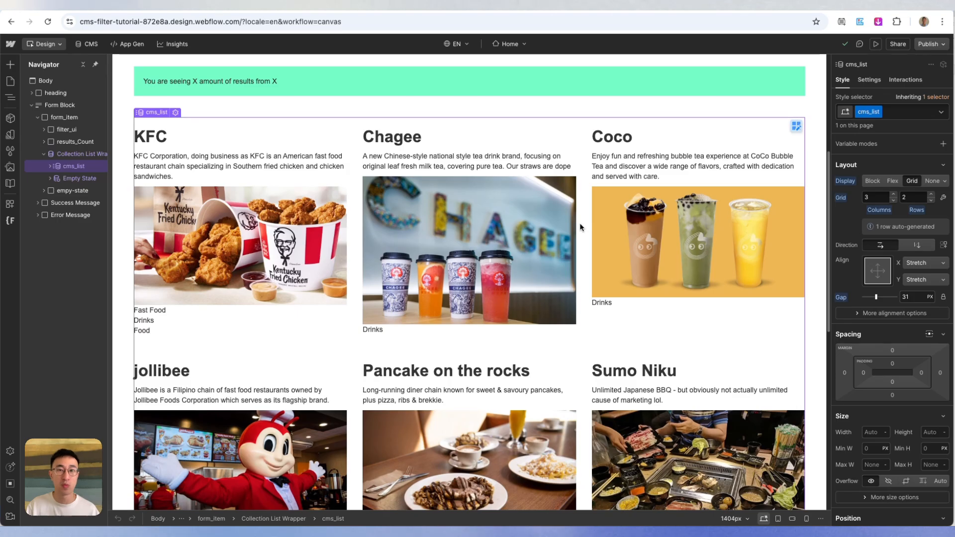
pyautogui.scroll(-1, 580, 227)
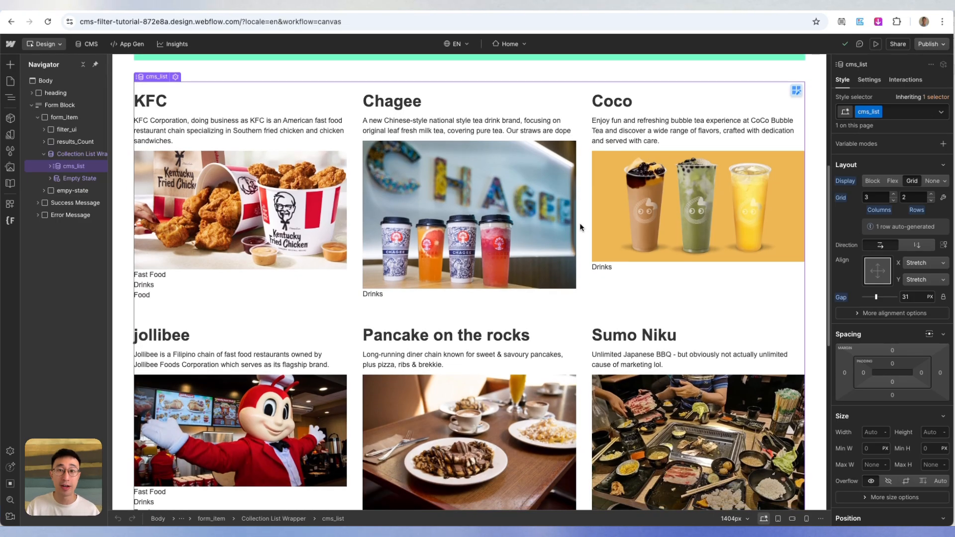
pyautogui.scroll(-1, 580, 228)
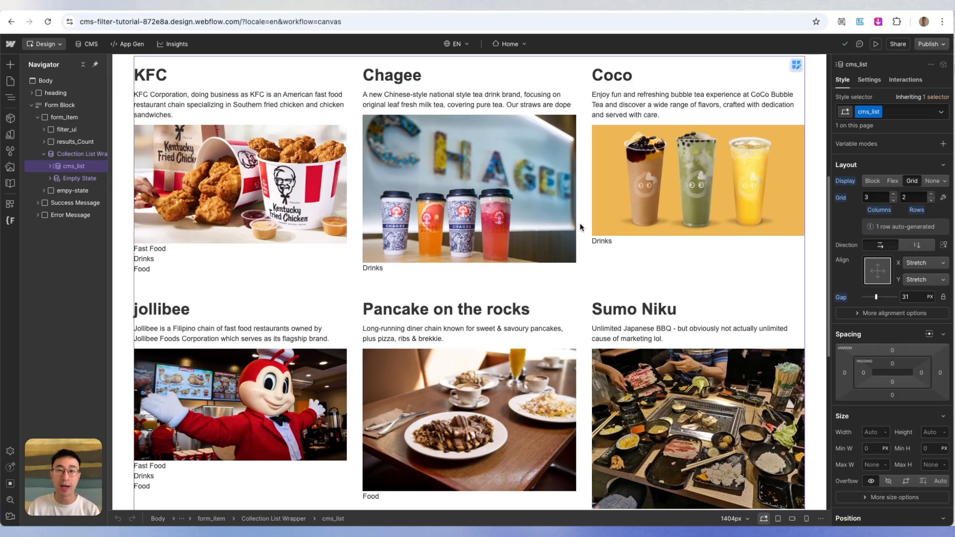
pyautogui.scroll(-3, 628, 256)
pyautogui.scroll(8, 625, 252)
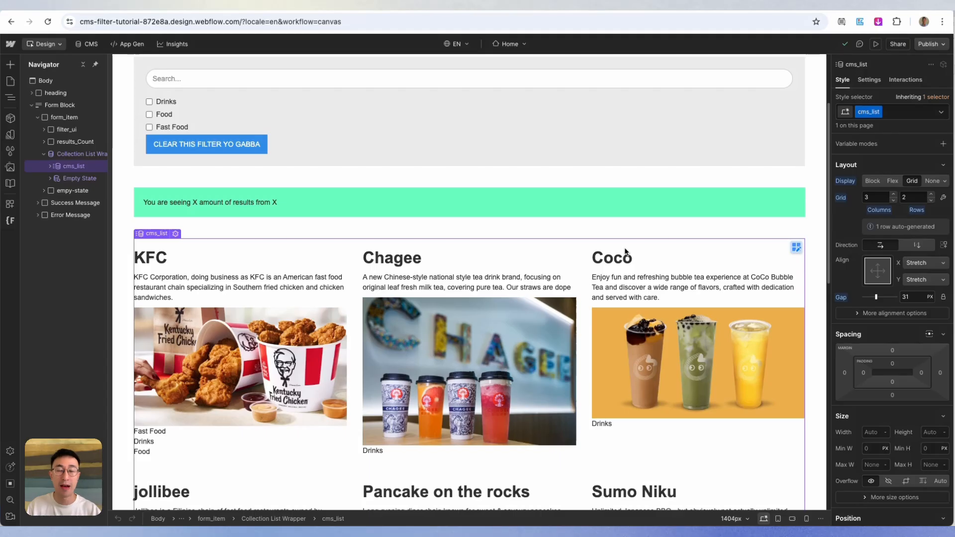
pyautogui.scroll(-1, 625, 251)
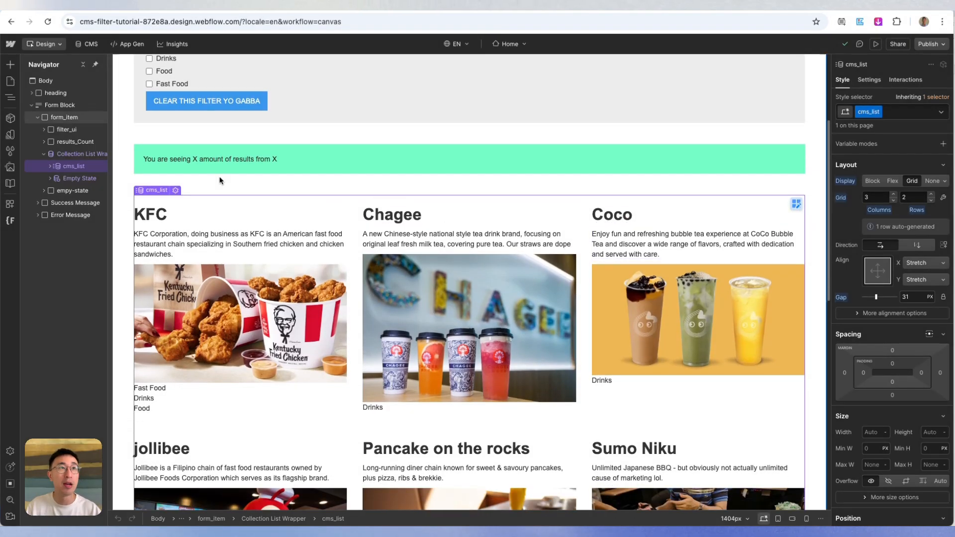
pyautogui.scroll(-1, 299, 174)
pyautogui.scroll(-1, 354, 219)
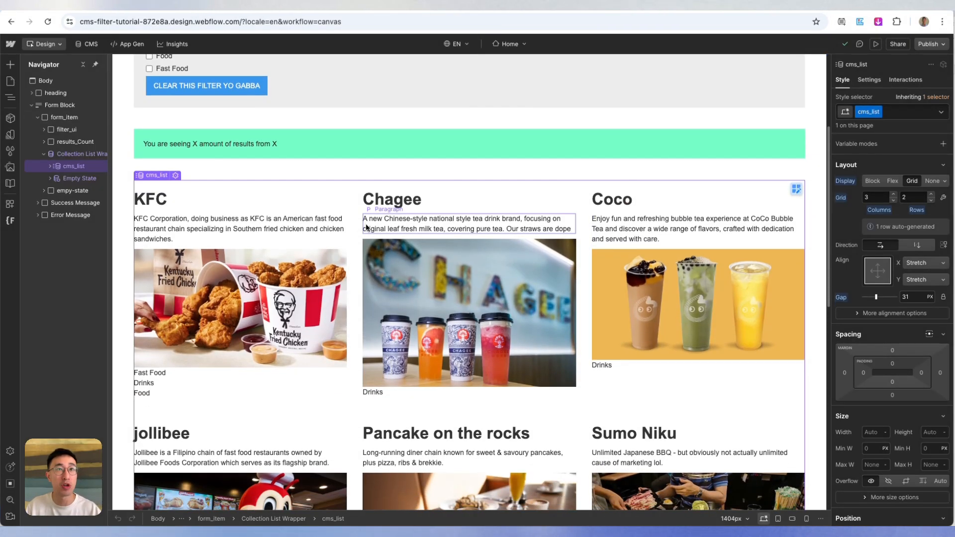
# - Check the items in the Restaurants CMS collection and open the Restaurants Template page in the Designer
pyautogui.click(85, 44)
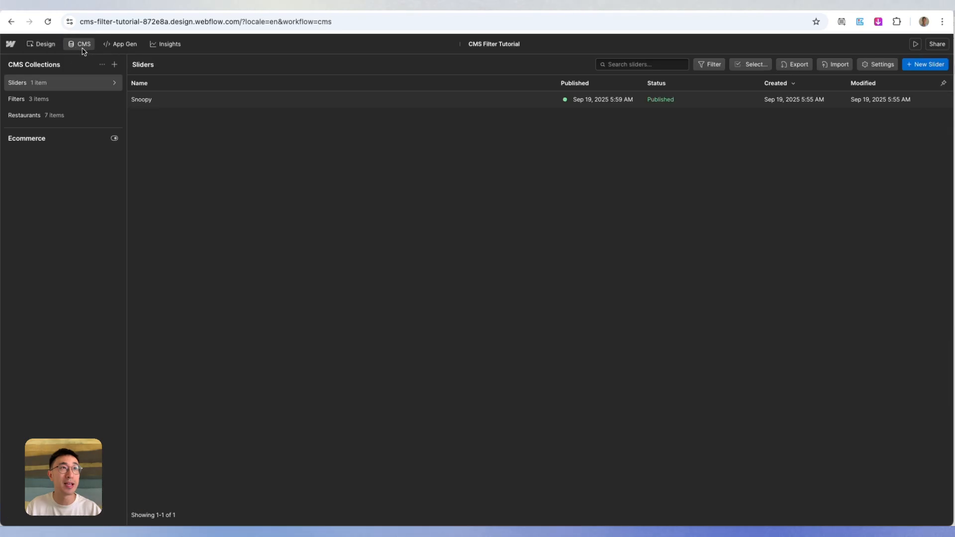
pyautogui.click(38, 117)
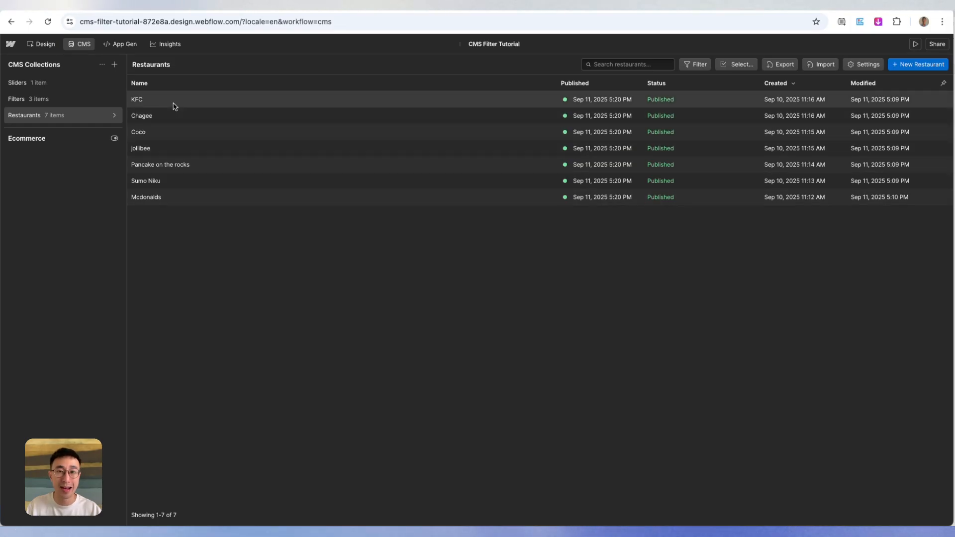
pyautogui.click(62, 45)
pyautogui.click(10, 81)
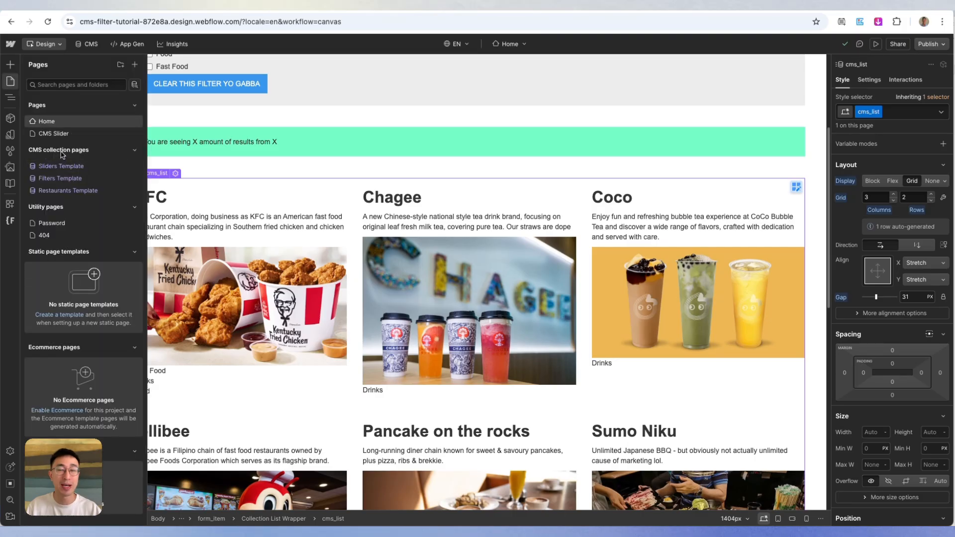
pyautogui.click(65, 191)
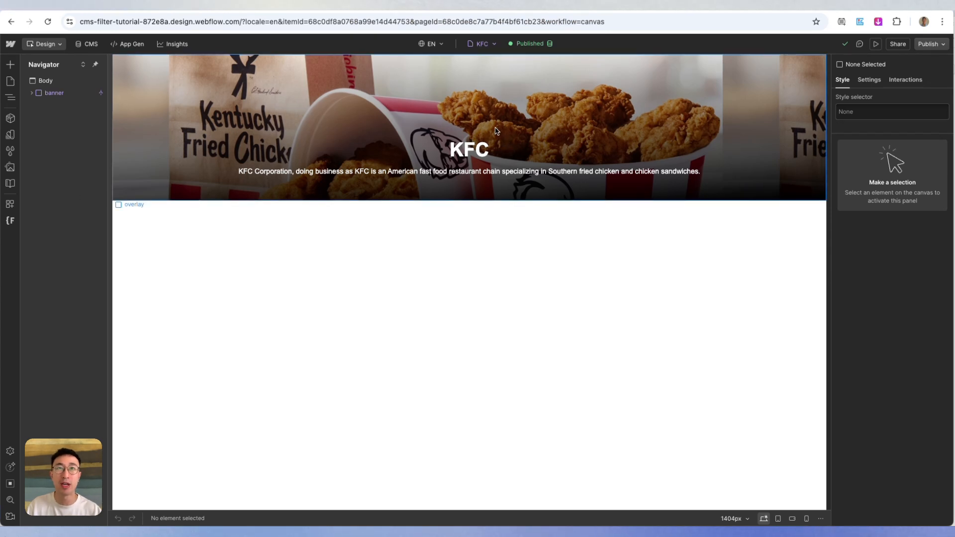
# - Inspect the KFC page's banner by selecting its heading, description text block and overlay in turn
pyautogui.click(476, 152)
pyautogui.click(465, 172)
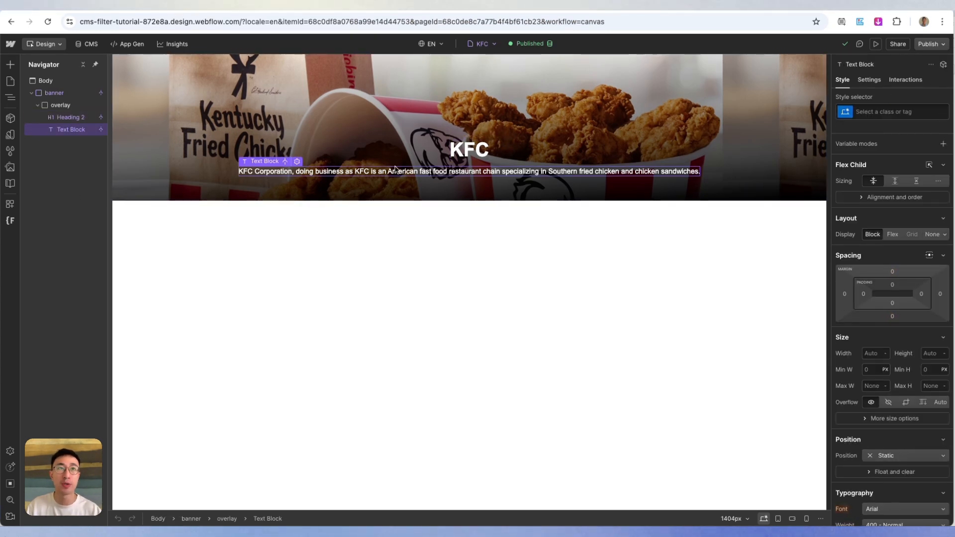
pyautogui.click(217, 131)
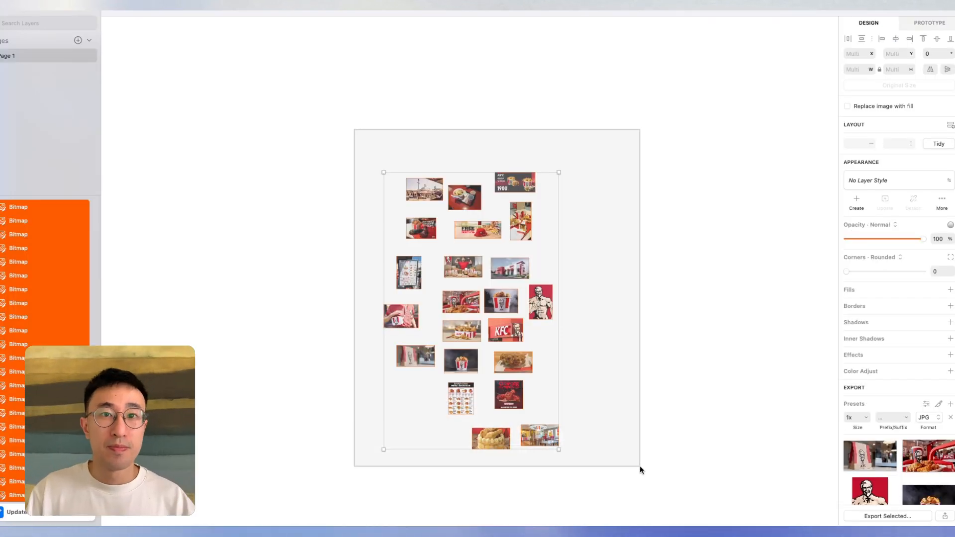
# - Switch to the Sketch document and look through the collected KFC photos of varying sizes and orientations
pyautogui.scroll(5, 457, 230)
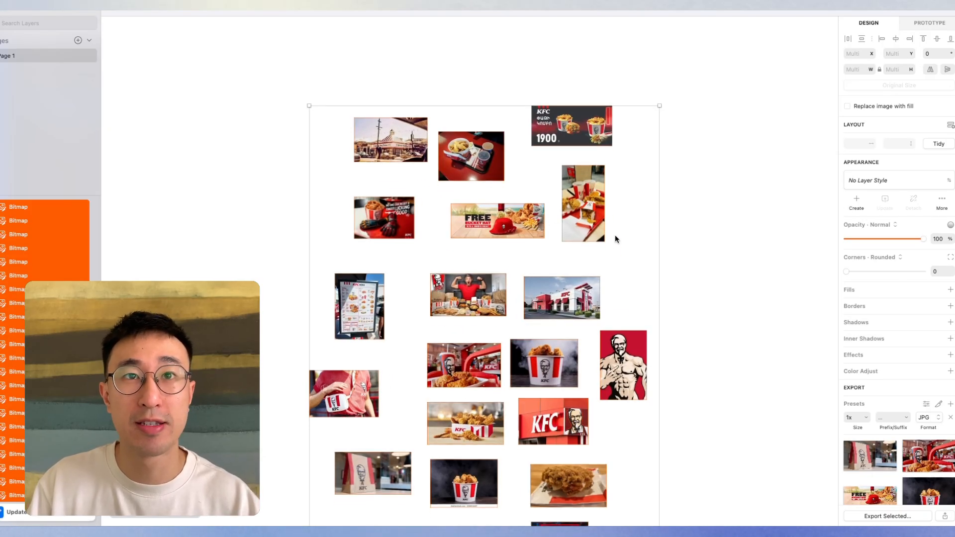
pyautogui.scroll(-2, 615, 235)
pyautogui.scroll(-3, 544, 208)
pyautogui.scroll(1, 544, 208)
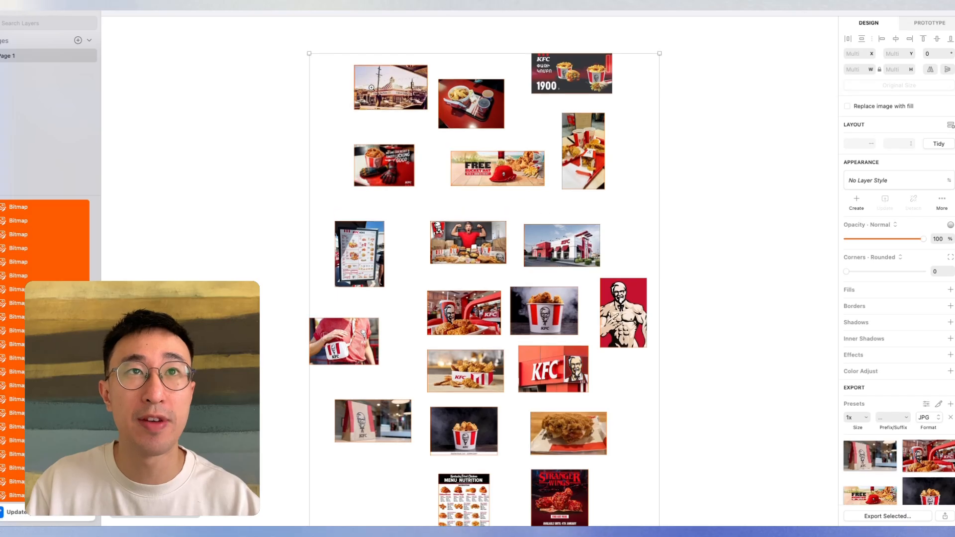
pyautogui.press('z')
pyautogui.moveTo(300, 57); pyautogui.dragTo(731, 282)
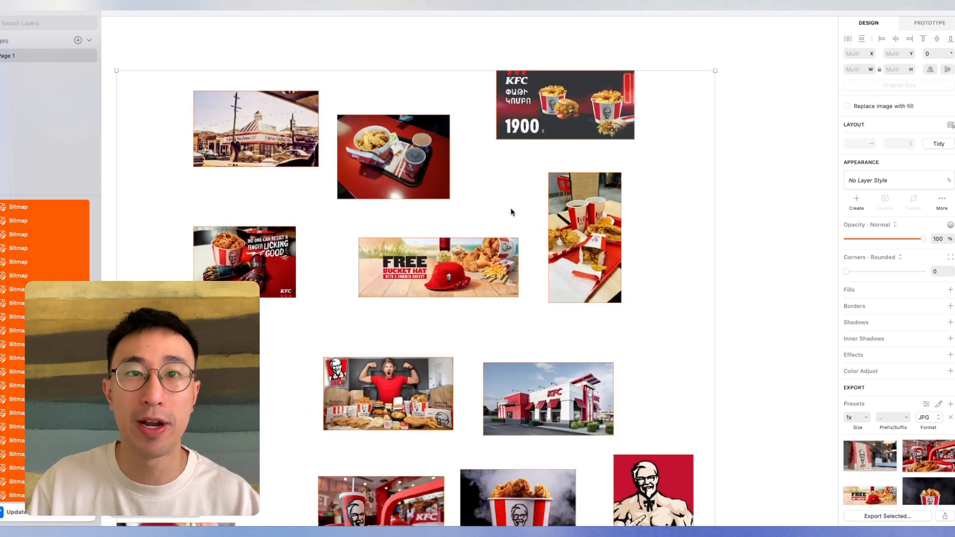
pyautogui.scroll(-1, 511, 209)
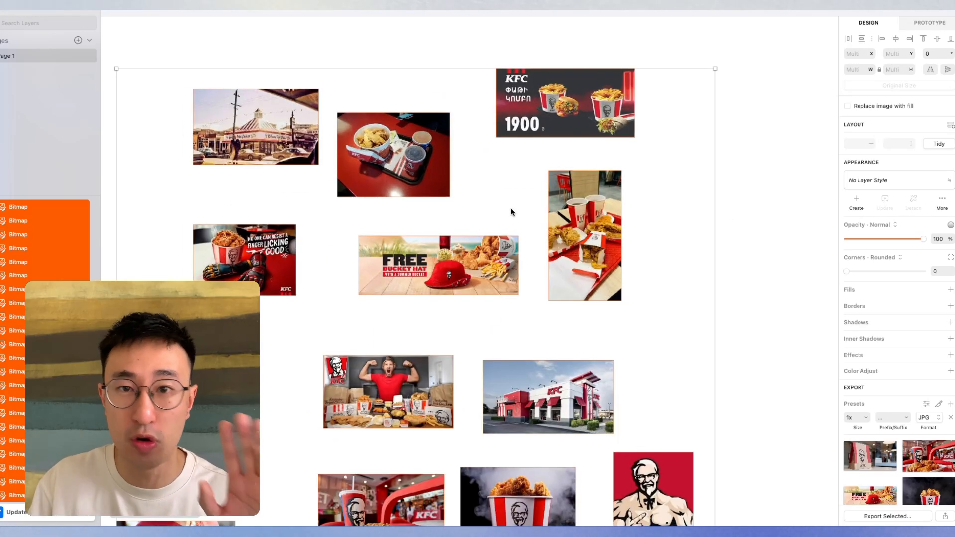
pyautogui.scroll(-2, 511, 209)
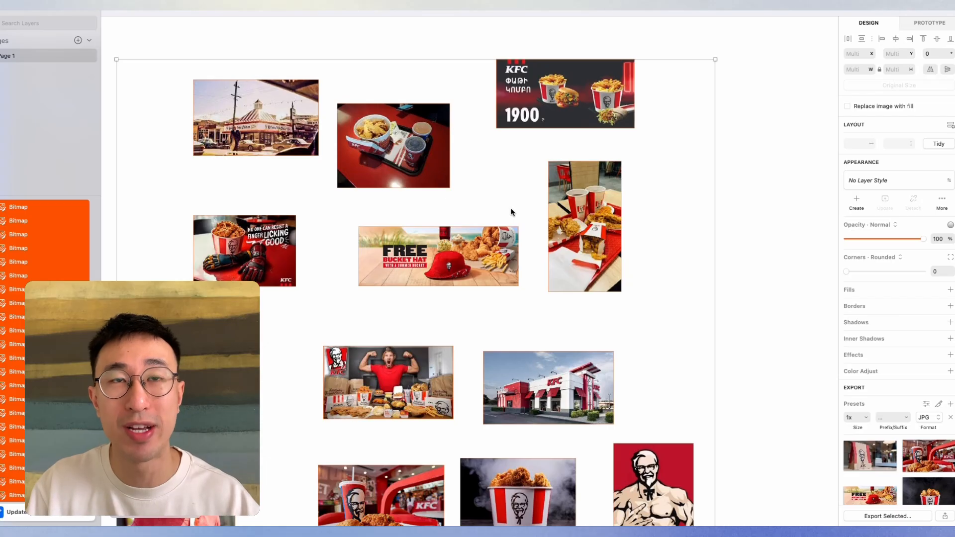
pyautogui.scroll(-1, 511, 212)
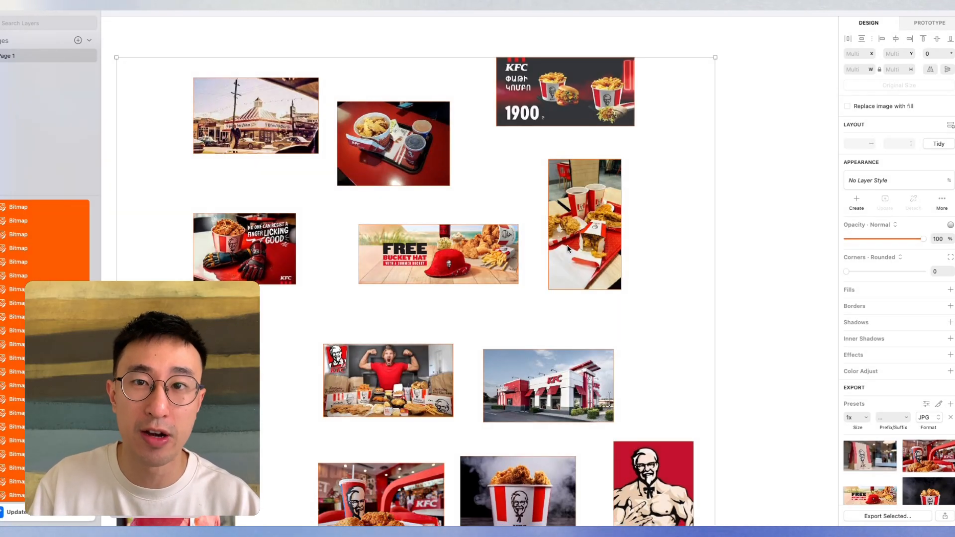
pyautogui.scroll(-10, 568, 244)
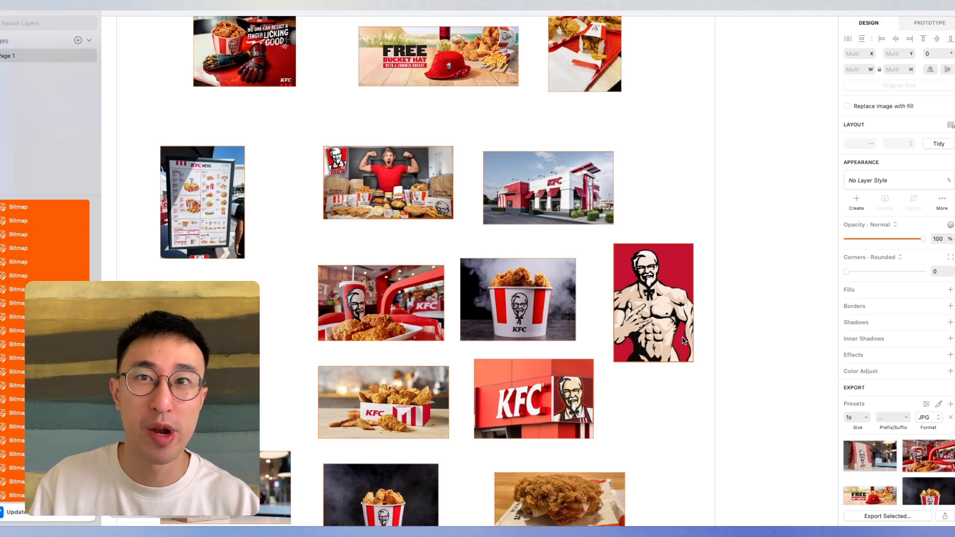
# - Examine the muscular Colonel illustration up close, and return to an overview of the KFC images
pyautogui.scroll(10, 654, 294)
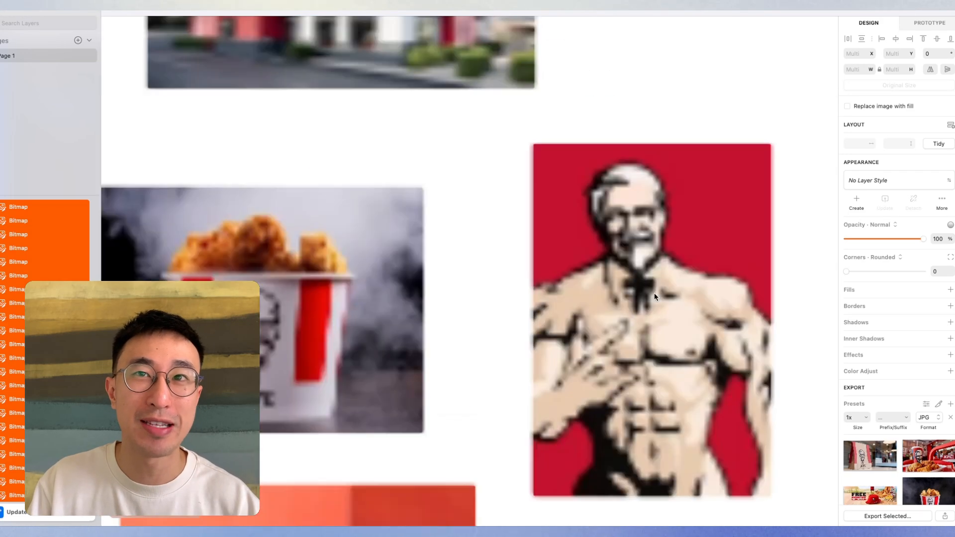
pyautogui.scroll(-5, 641, 246)
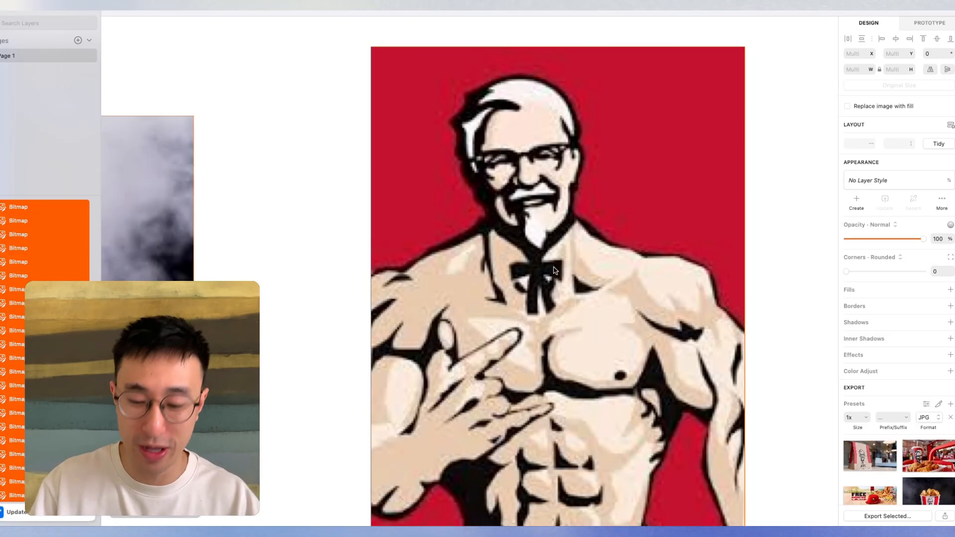
pyautogui.press('super+minus')
pyautogui.press('super+minus')
pyautogui.press('super+minus')
pyautogui.moveTo(405, 362); pyautogui.dragTo(548, 258)
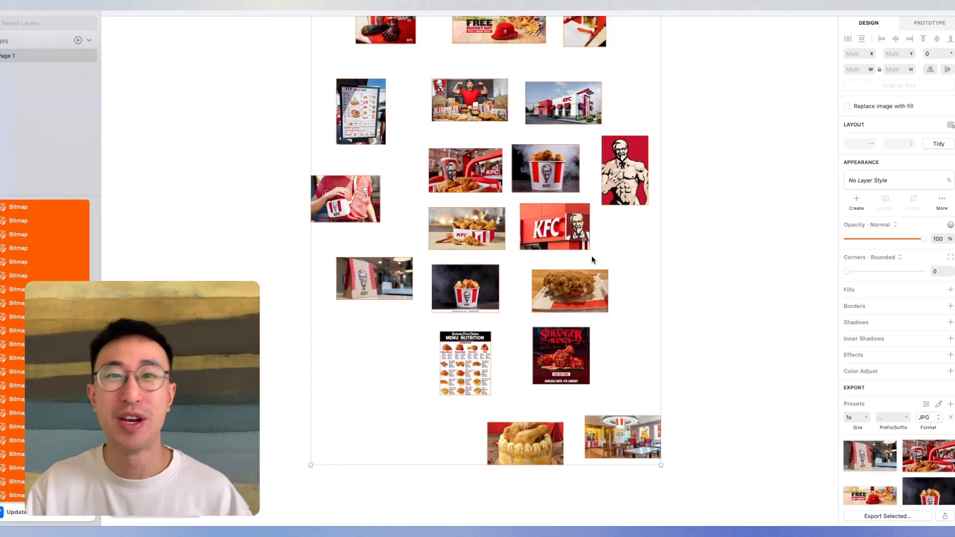
# - Export the selected KFC images as 1x JPG files into a new Desktop folder named KFC
pyautogui.scroll(-1, 907, 467)
pyautogui.click(888, 517)
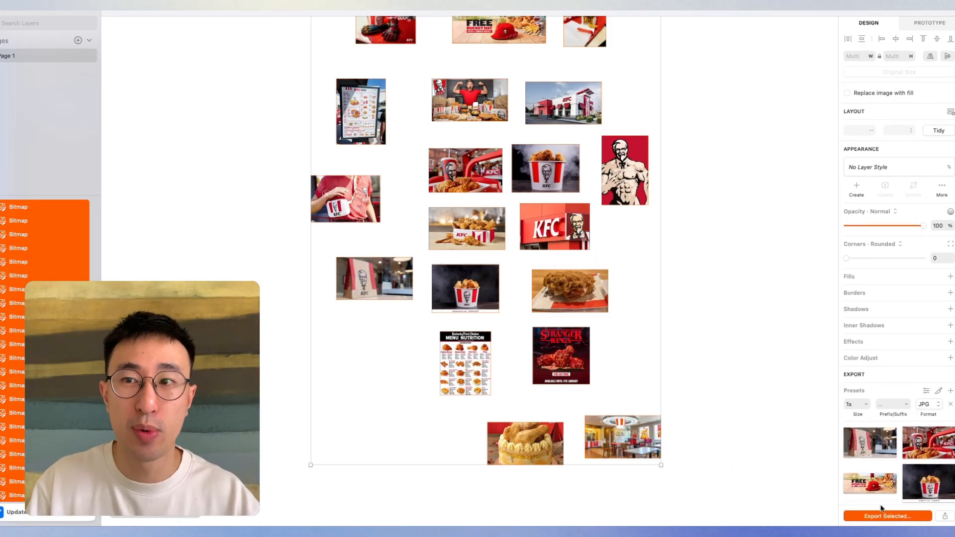
pyautogui.click(375, 356)
pyautogui.write('kfc')
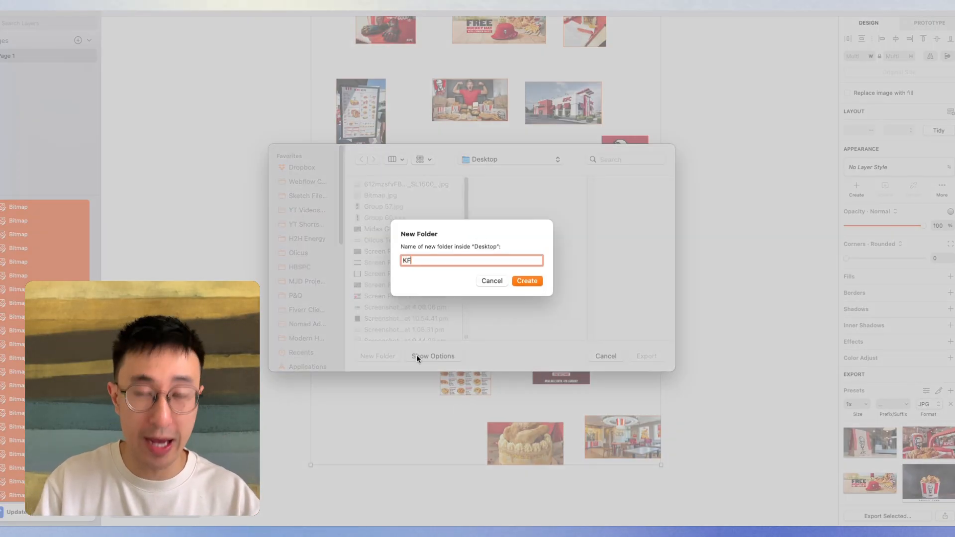
pyautogui.press('Return')
pyautogui.press('Return')
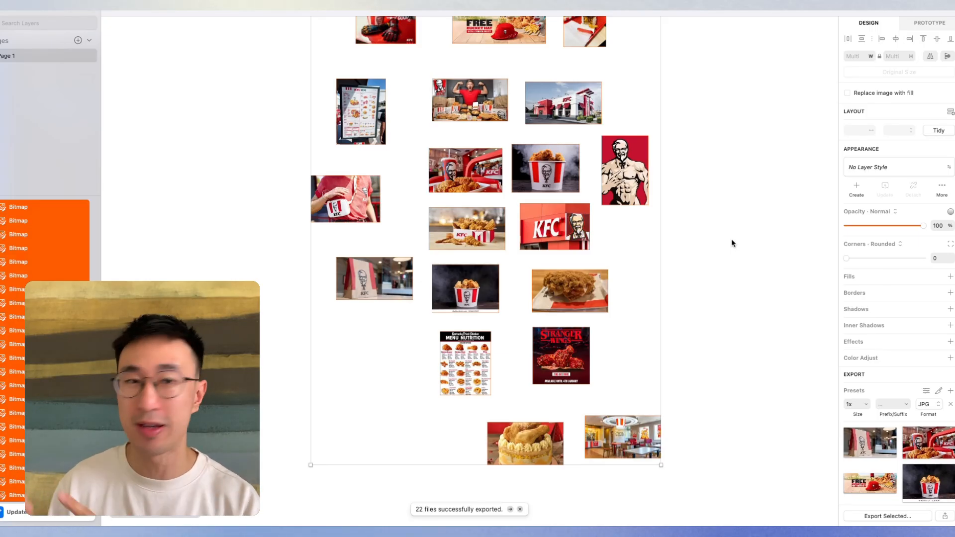
# - Switch back to Webflow and open the settings of the Restaurants CMS collection
pyautogui.press('super+Tab')
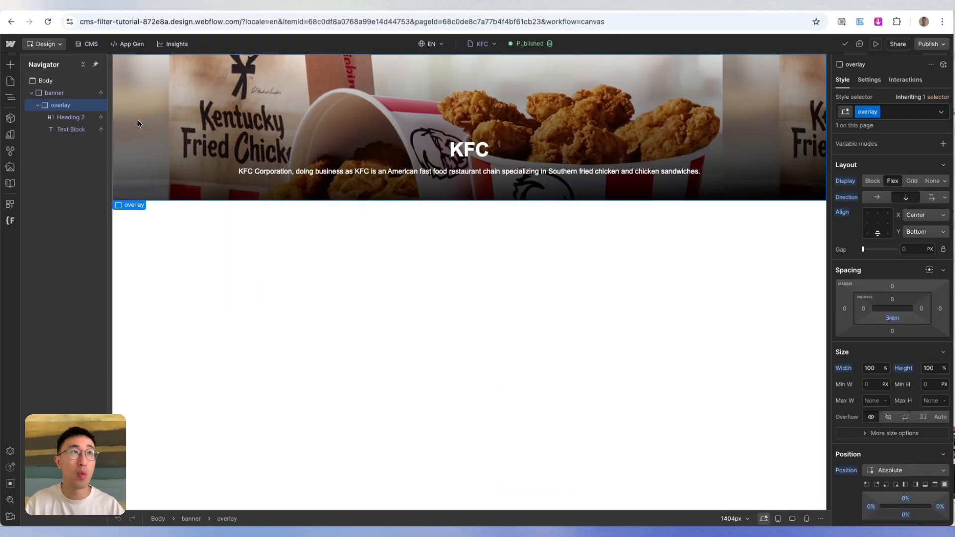
pyautogui.click(89, 46)
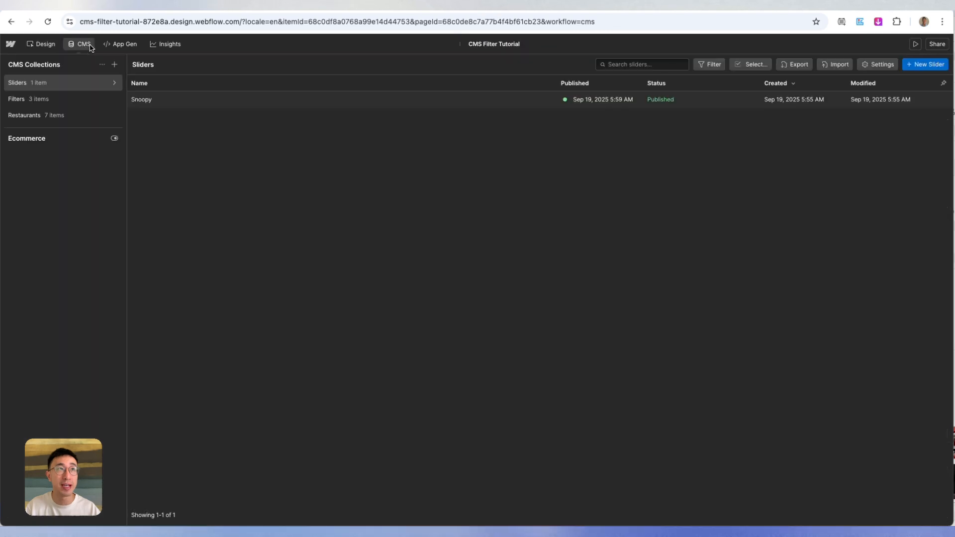
pyautogui.click(48, 118)
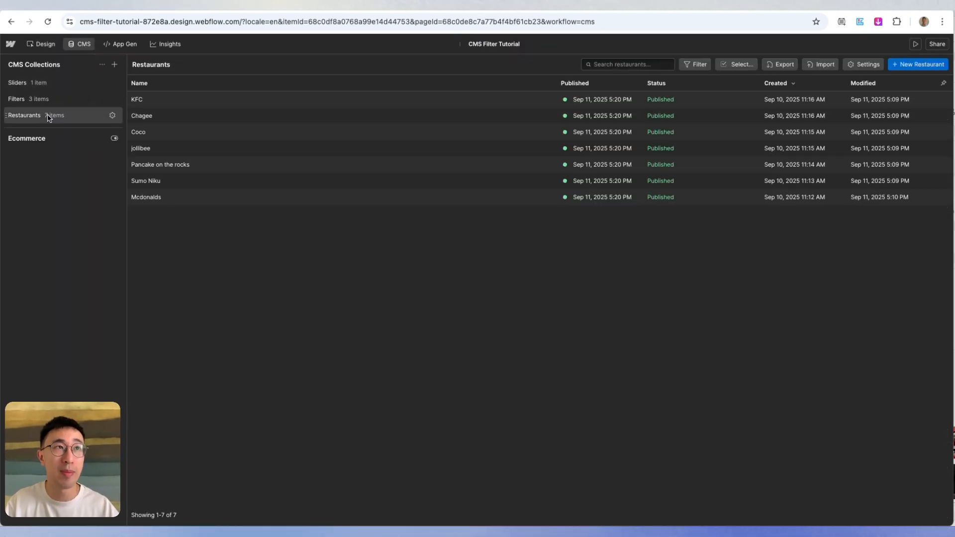
pyautogui.click(852, 68)
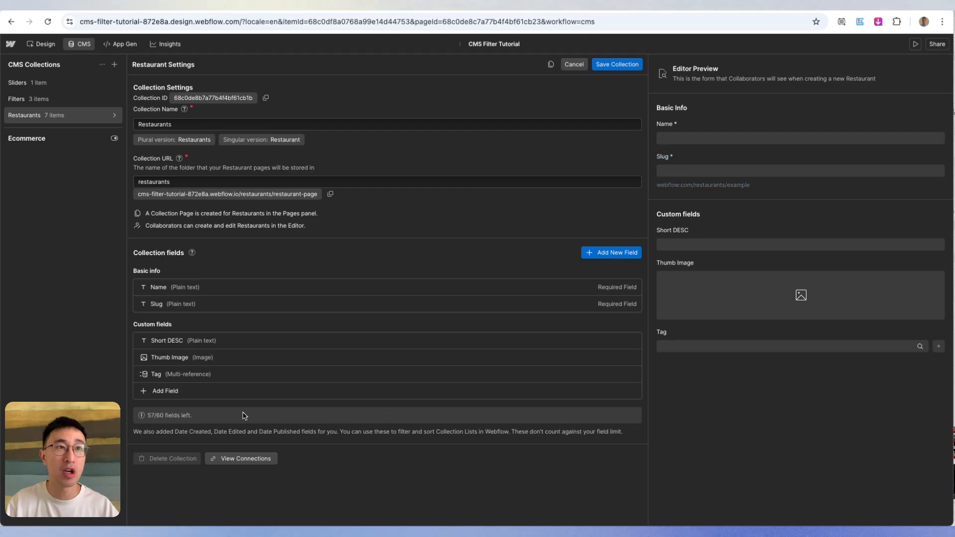
# - Add a Multi-image field labelled Gallery to the Restaurants collection and save the collection
pyautogui.click(227, 395)
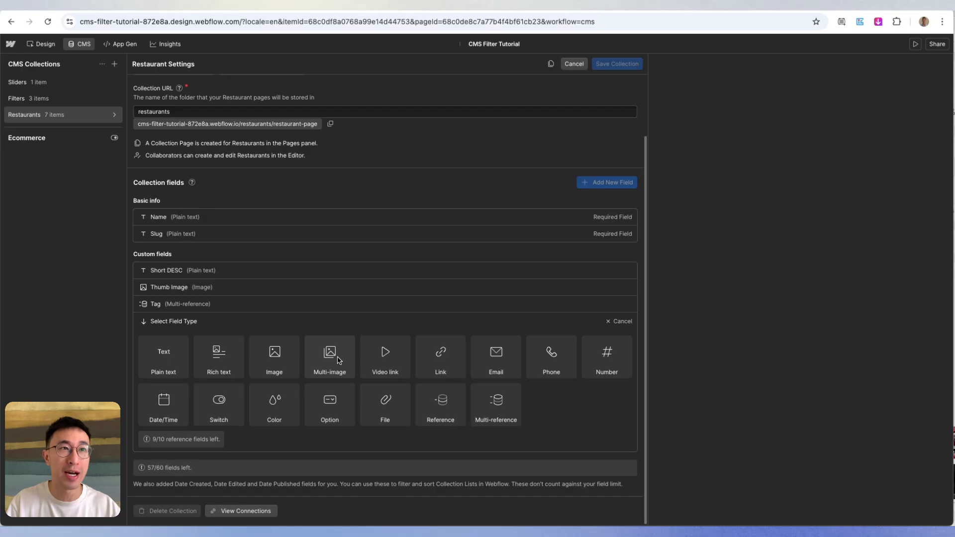
pyautogui.click(337, 359)
pyautogui.write('Gallery')
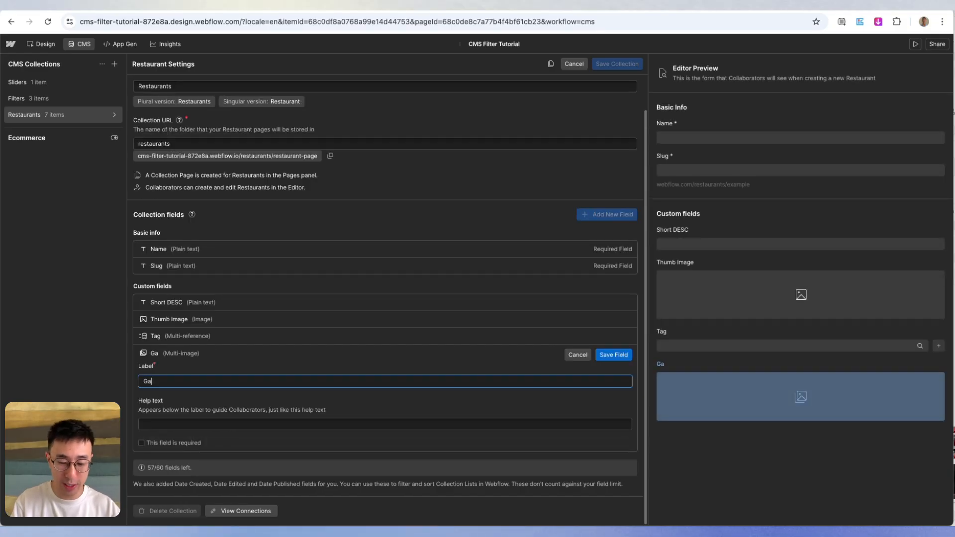
pyautogui.click(614, 355)
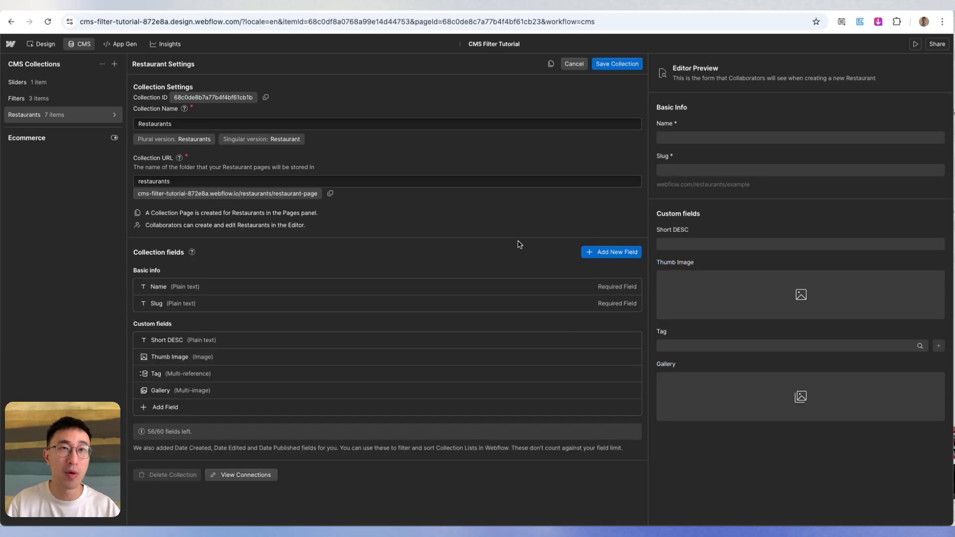
pyautogui.click(615, 65)
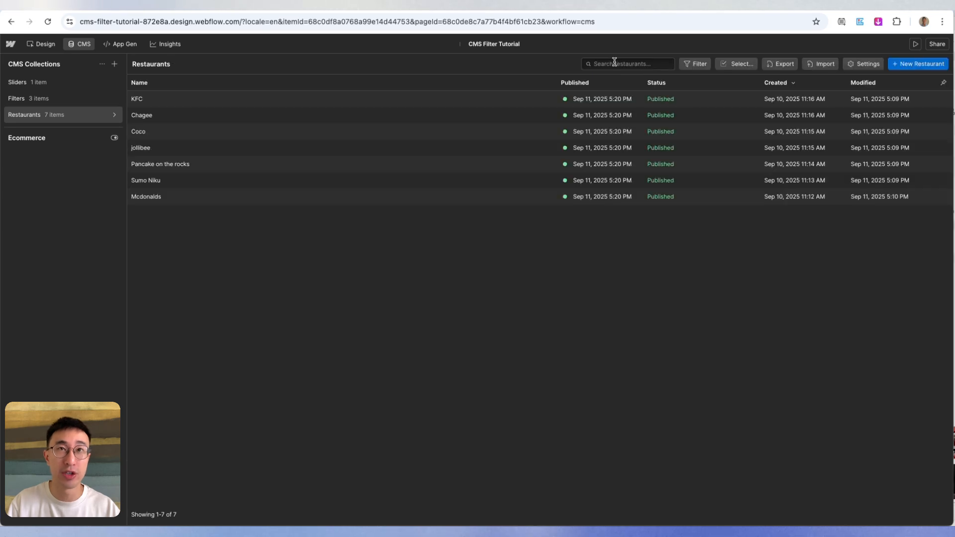
# - Open the KFC restaurant item at its Gallery field and bring up the Desktop's KFC folder in Finder
pyautogui.click(319, 102)
pyautogui.scroll(-3, 496, 254)
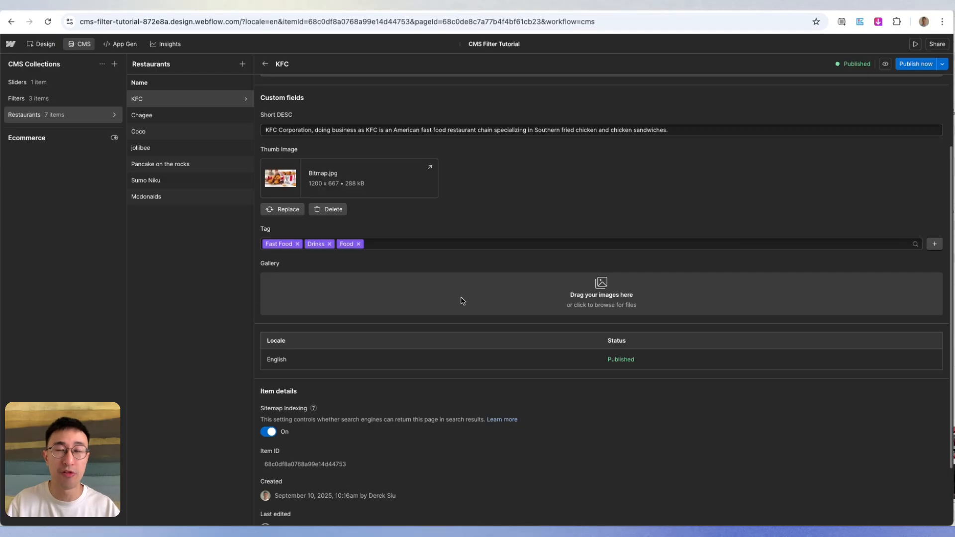
pyautogui.press('super+Tab')
pyautogui.click(473, 264)
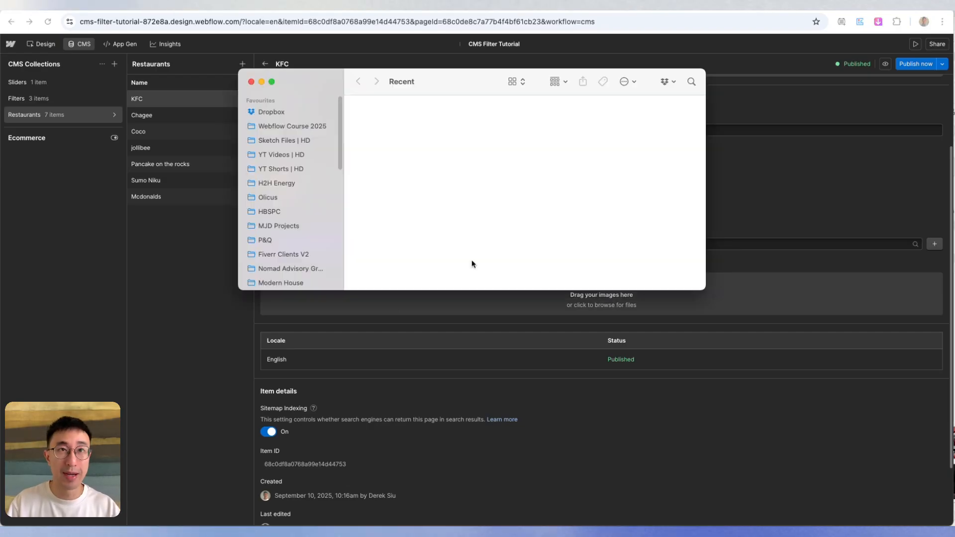
pyautogui.scroll(-5, 279, 199)
pyautogui.click(279, 195)
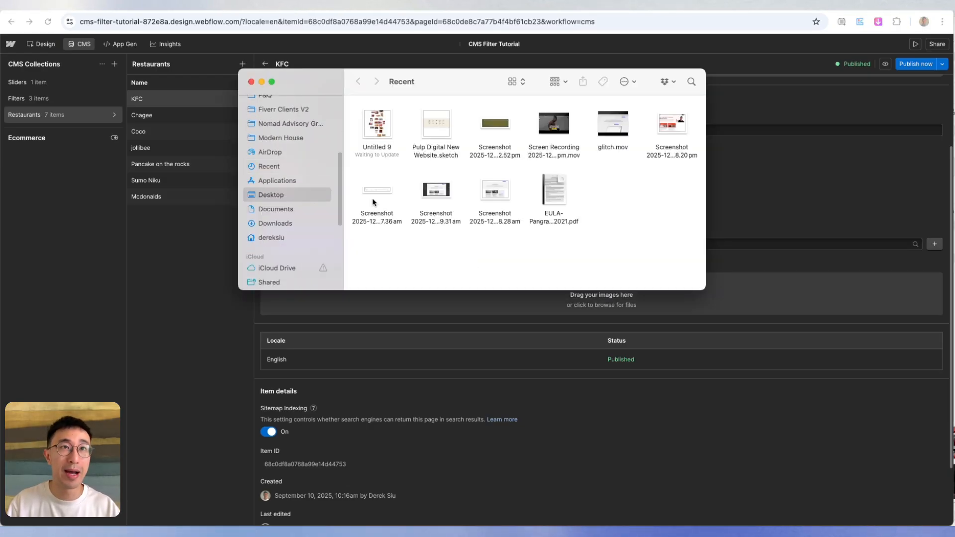
pyautogui.click(405, 136)
pyautogui.click(452, 145)
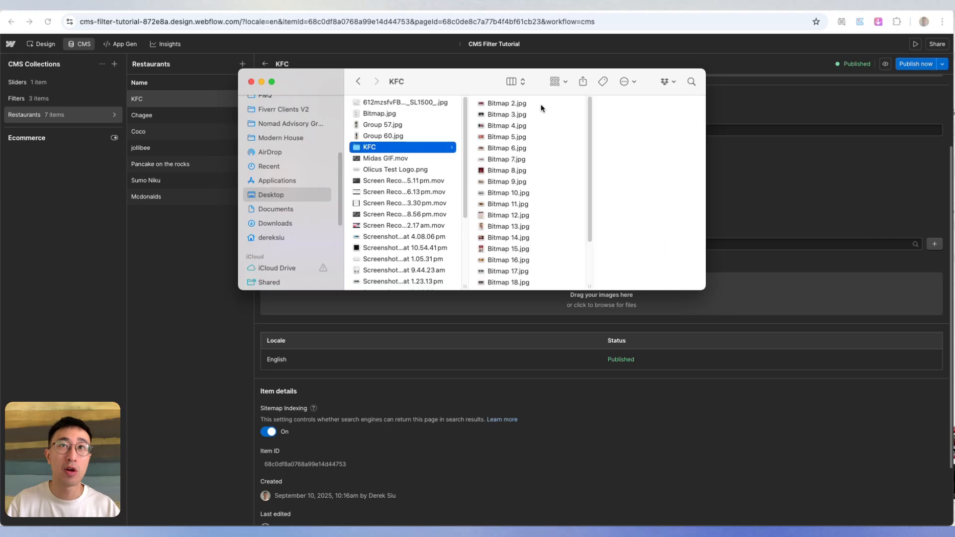
# - Add Bitmap 2.jpg through Bitmap 21.jpg from the KFC folder to the item's Gallery field
pyautogui.click(542, 103)
pyautogui.scroll(-2, 528, 184)
pyautogui.keyDown('shift'); pyautogui.click(524, 198); pyautogui.keyUp('shift')
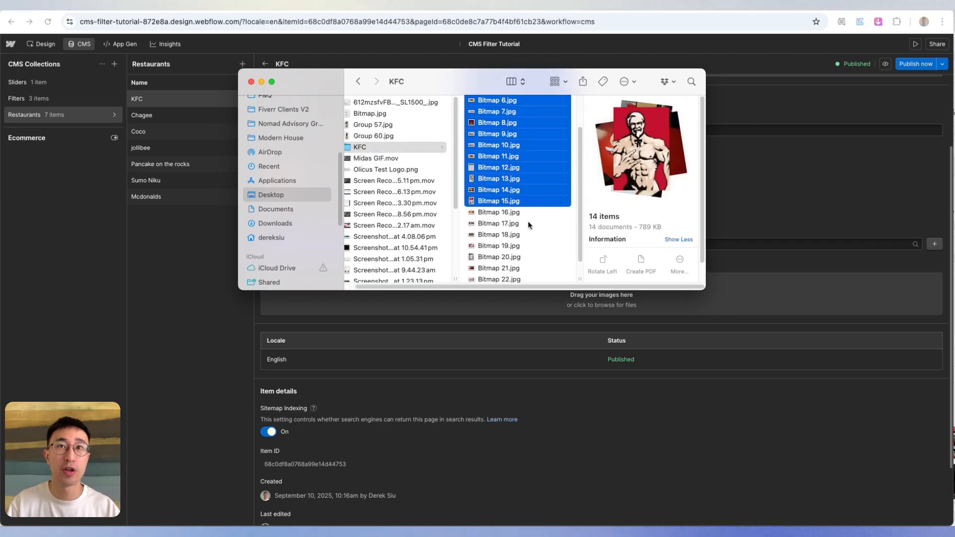
pyautogui.hotkey('shift', 'Down')
pyautogui.hotkey('shift', 'Down')
pyautogui.hotkey('shift', 'Down')
pyautogui.hotkey('shift', 'Down')
pyautogui.hotkey('shift', 'Down')
pyautogui.hotkey('shift', 'Down')
pyautogui.scroll(-1, 530, 227)
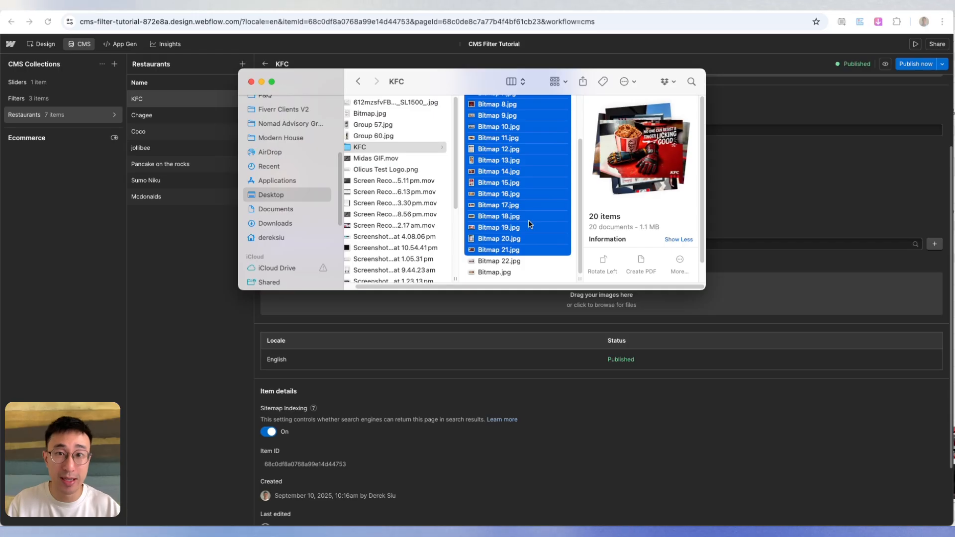
pyautogui.moveTo(514, 213); pyautogui.dragTo(784, 305)
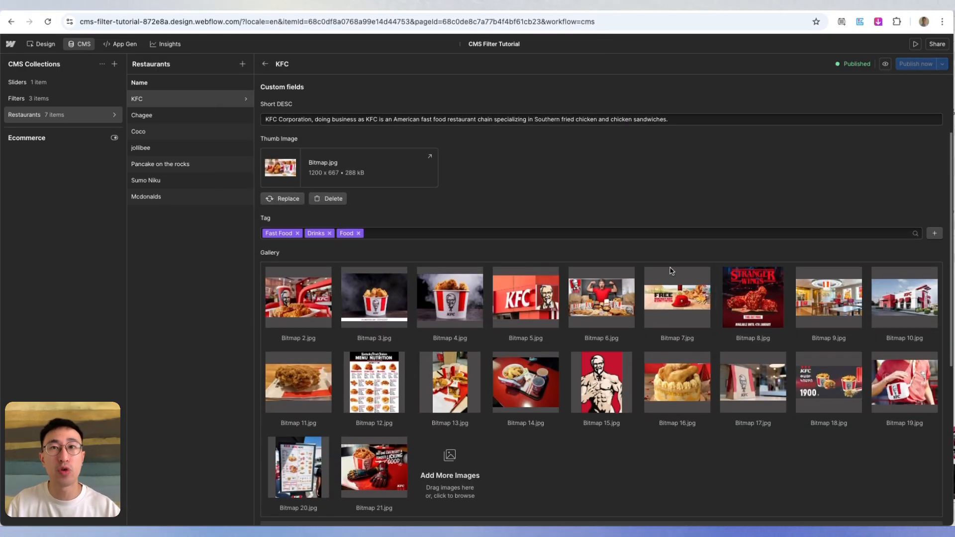
# - Reorder the Gallery images so Bitmap 14.jpg comes third and Bitmap 4.jpg follows Bitmap 17.jpg
pyautogui.scroll(-2, 646, 306)
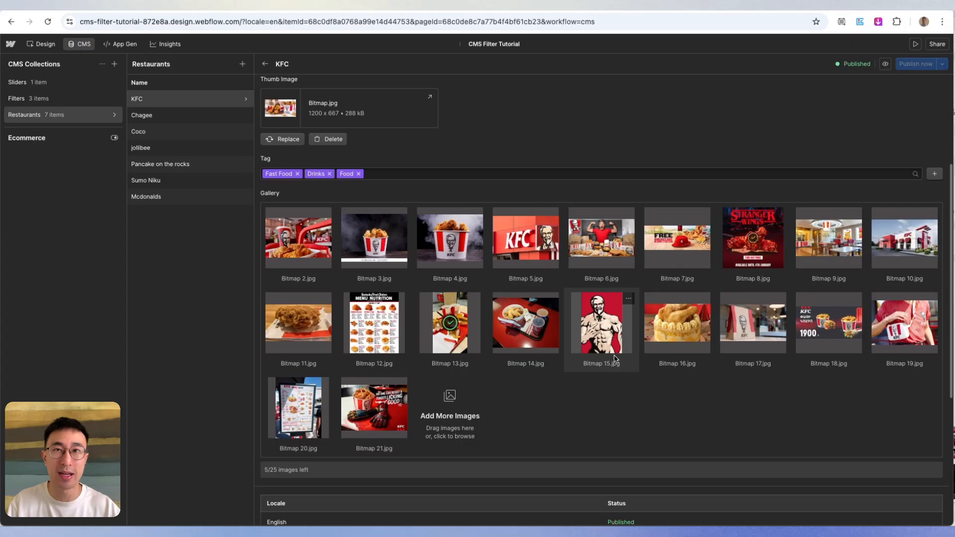
pyautogui.moveTo(622, 340); pyautogui.dragTo(513, 272)
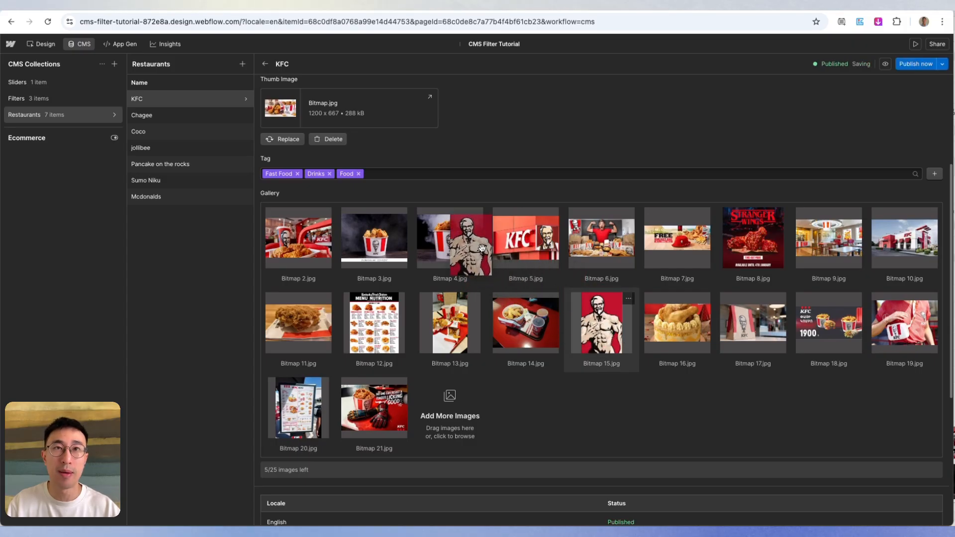
pyautogui.moveTo(526, 324); pyautogui.dragTo(777, 327)
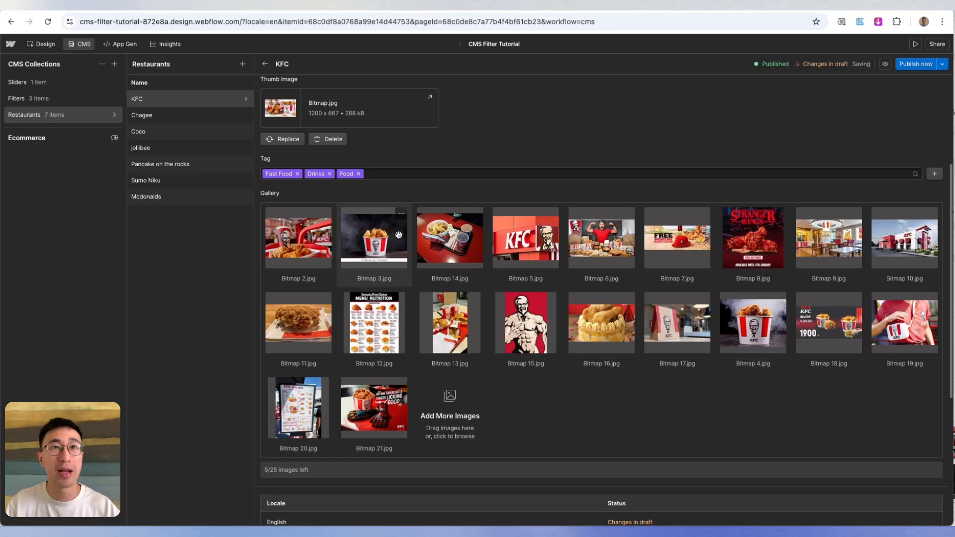
# - Set the alt text of Bitmap 3.jpg in the Gallery to "KFC BUCKET lol"
pyautogui.click(401, 215)
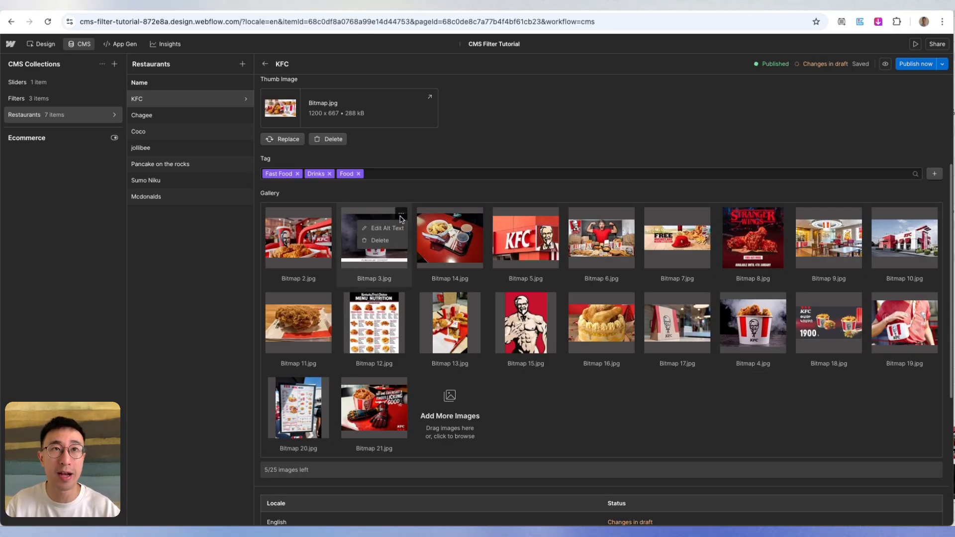
pyautogui.click(387, 228)
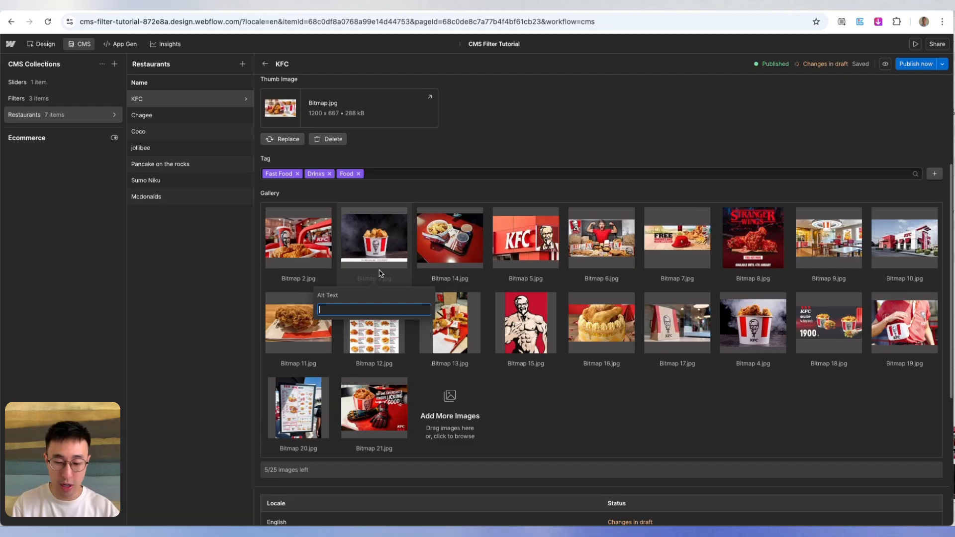
pyautogui.write('KFC BUCKET lol')
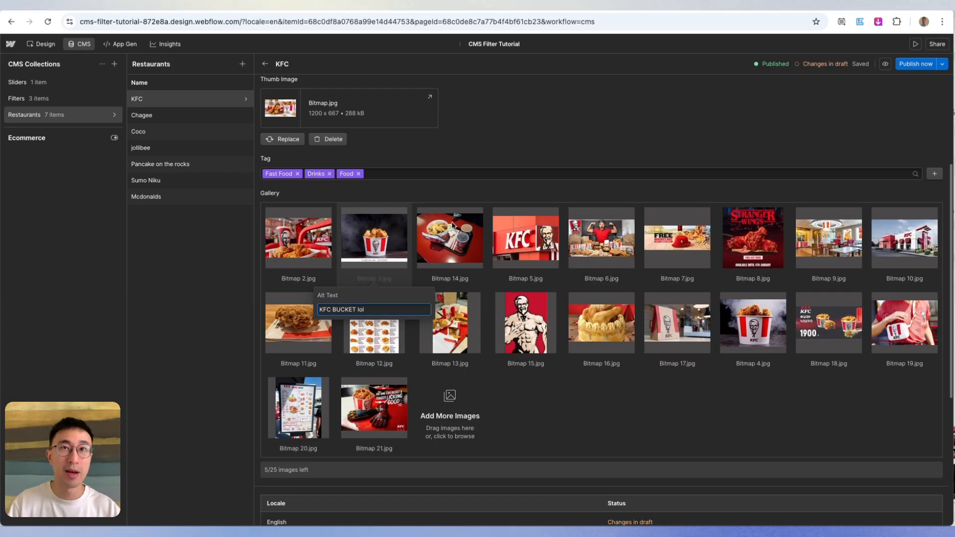
pyautogui.click(539, 193)
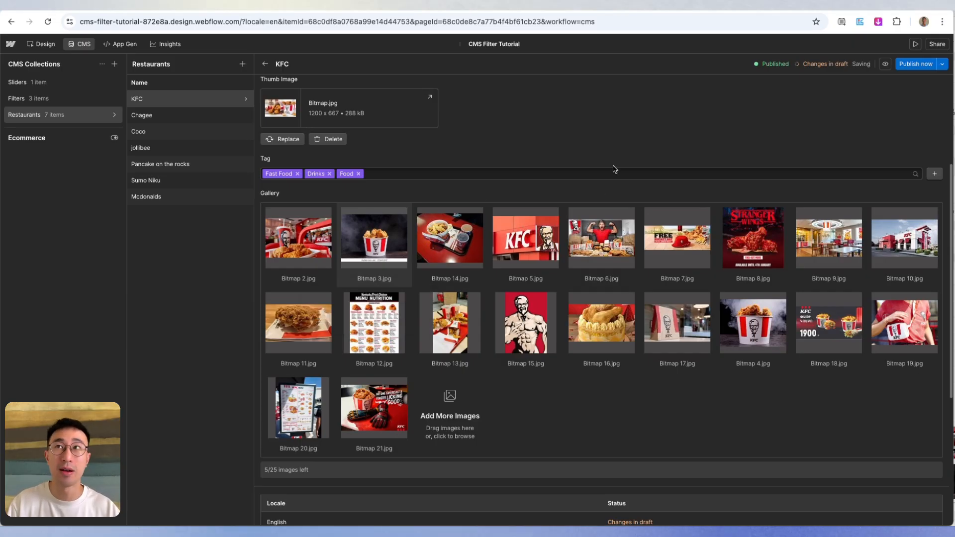
# - Publish the KFC item and return to the design canvas of its page
pyautogui.scroll(4, 779, 138)
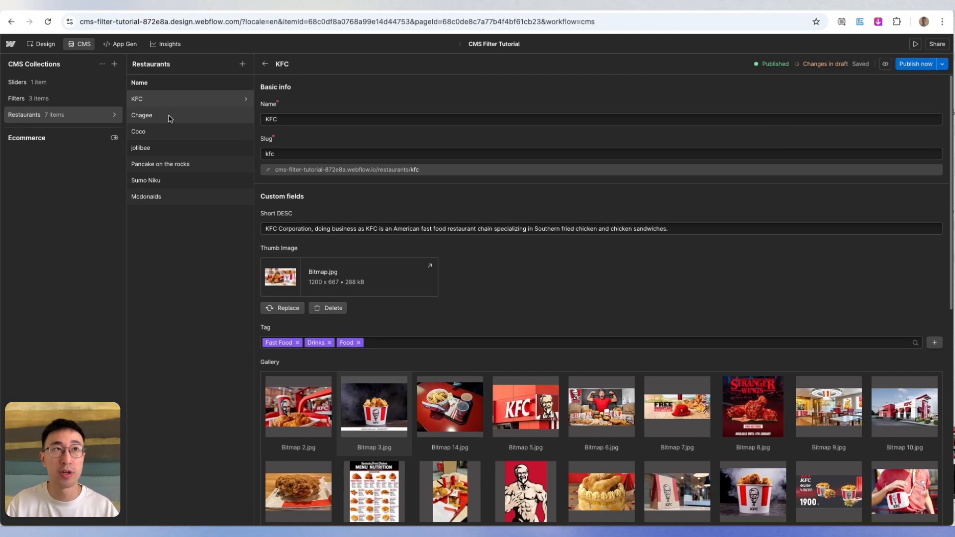
pyautogui.click(910, 59)
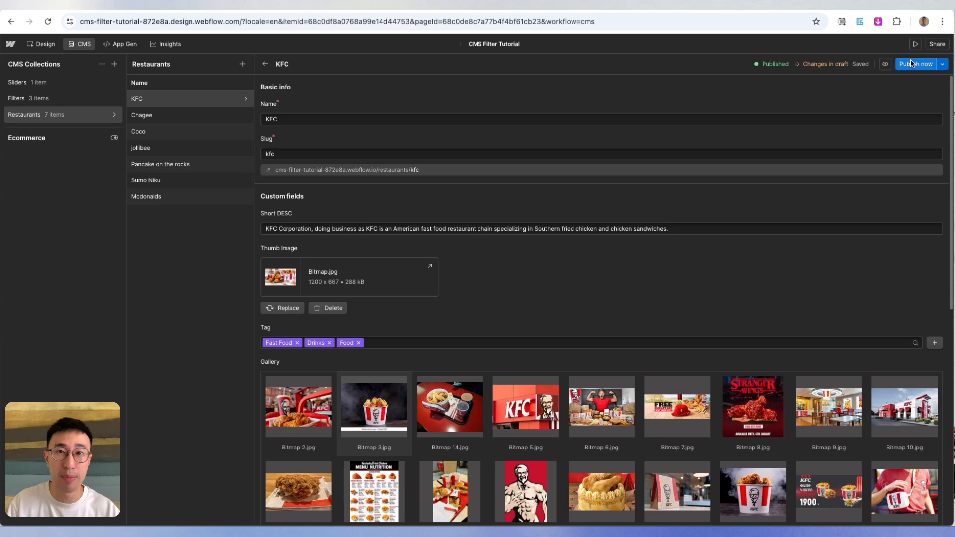
pyautogui.click(84, 47)
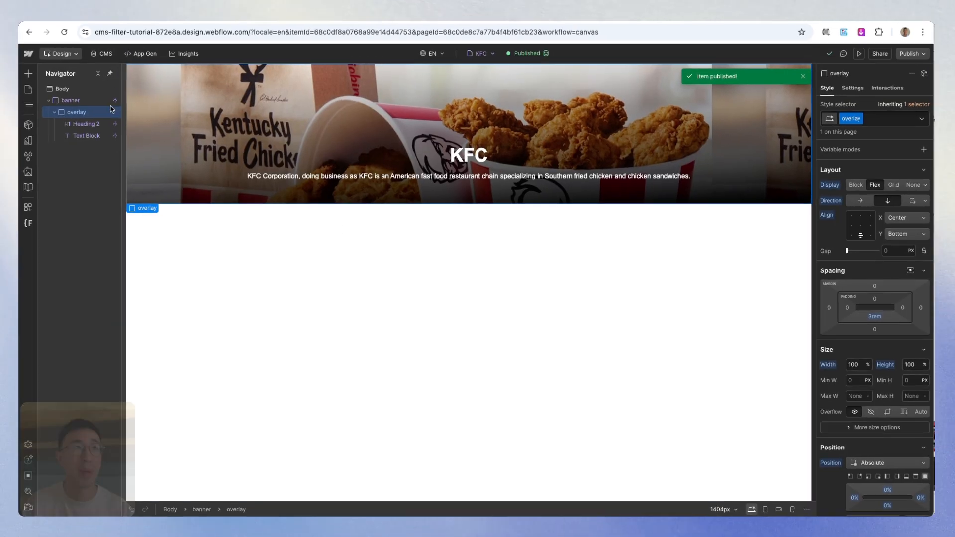
# - Look through the list of restaurant pages under the Restaurants Template, then go back to the KFC page canvas
pyautogui.click(10, 81)
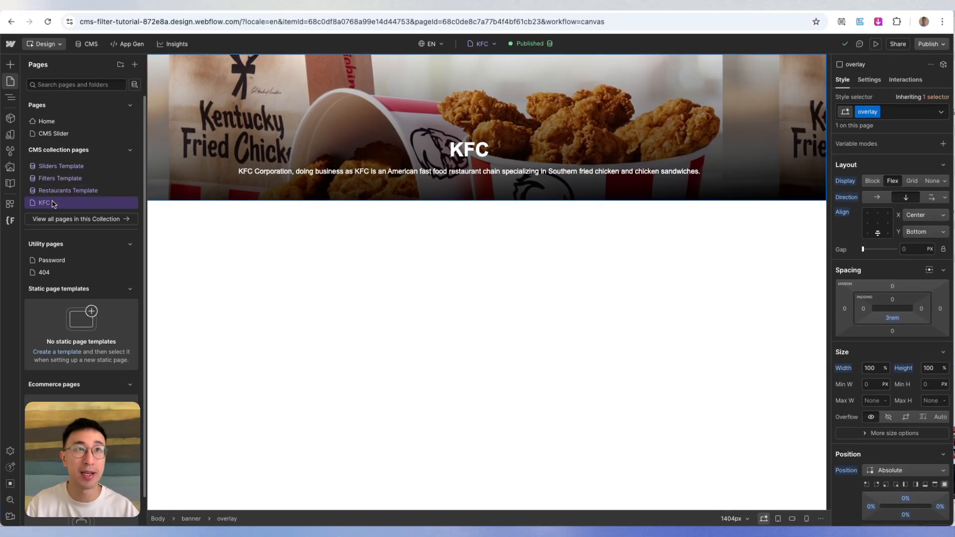
pyautogui.click(482, 44)
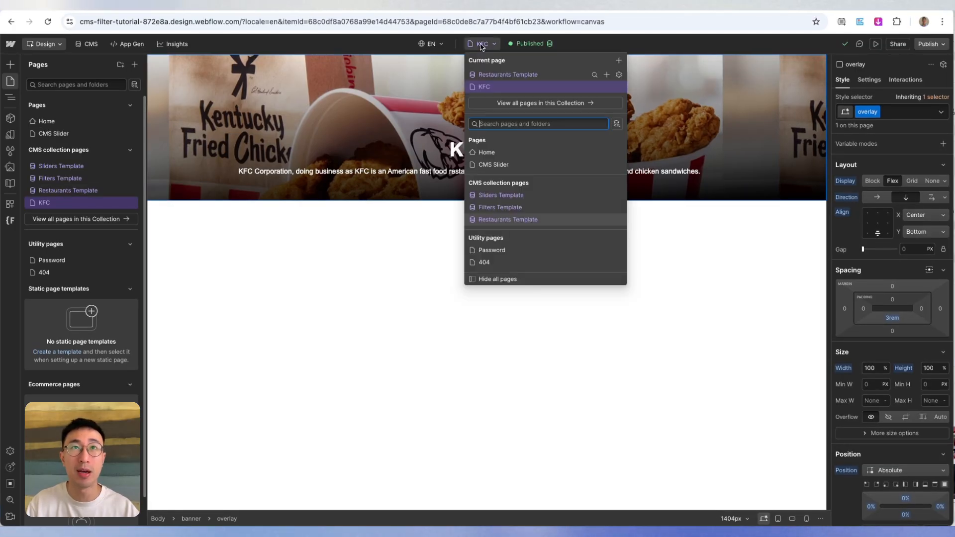
pyautogui.click(548, 105)
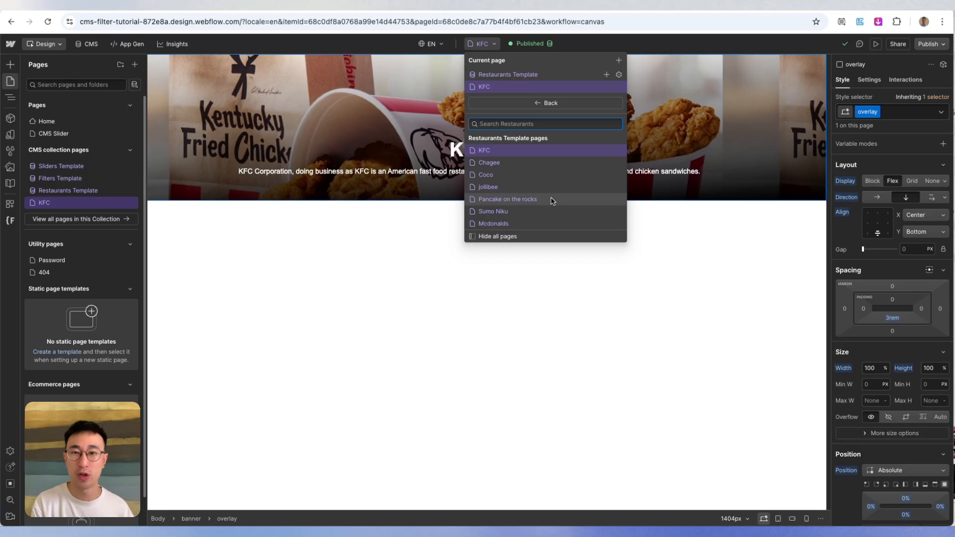
pyautogui.click(515, 177)
pyautogui.click(382, 298)
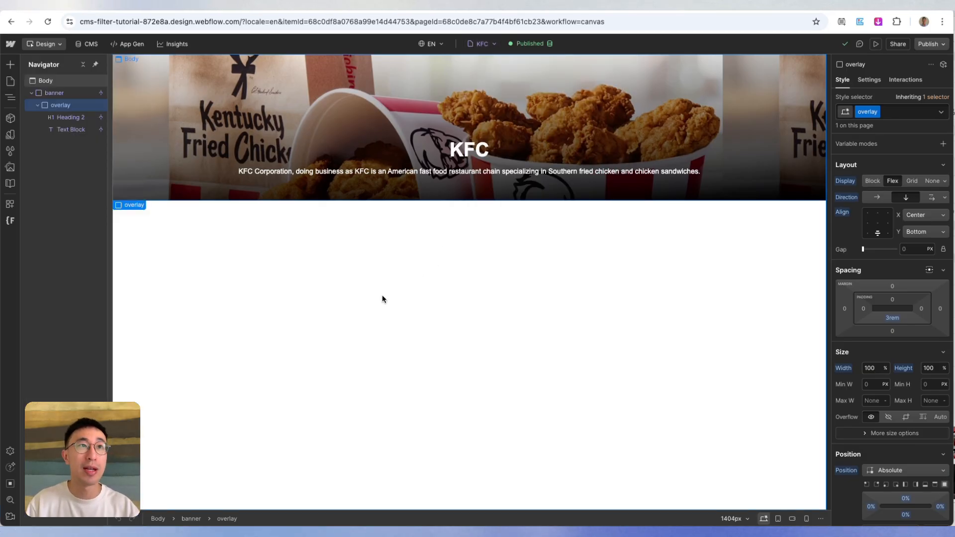
# - Add a Section to the page body below the banner
pyautogui.click(384, 299)
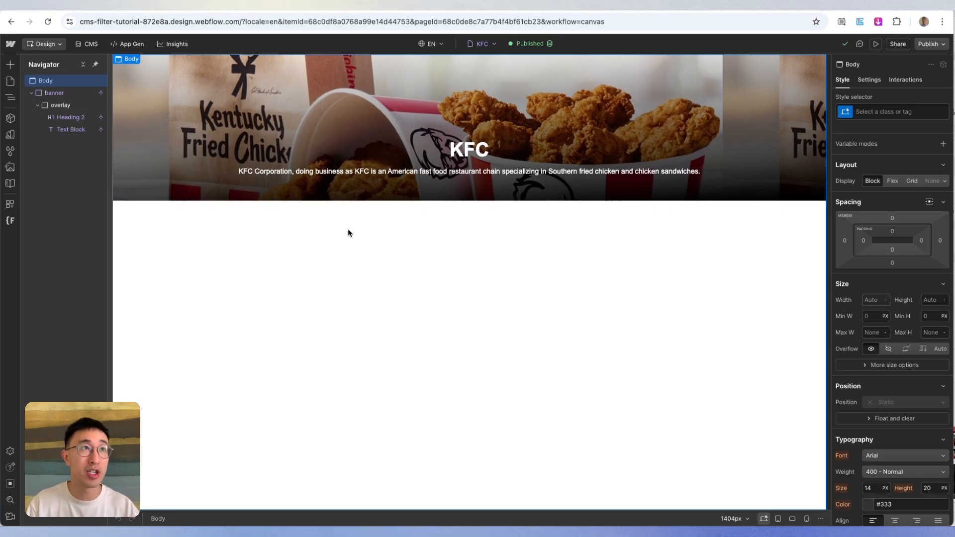
pyautogui.press('super+e')
pyautogui.write('sec')
pyautogui.press('Return')
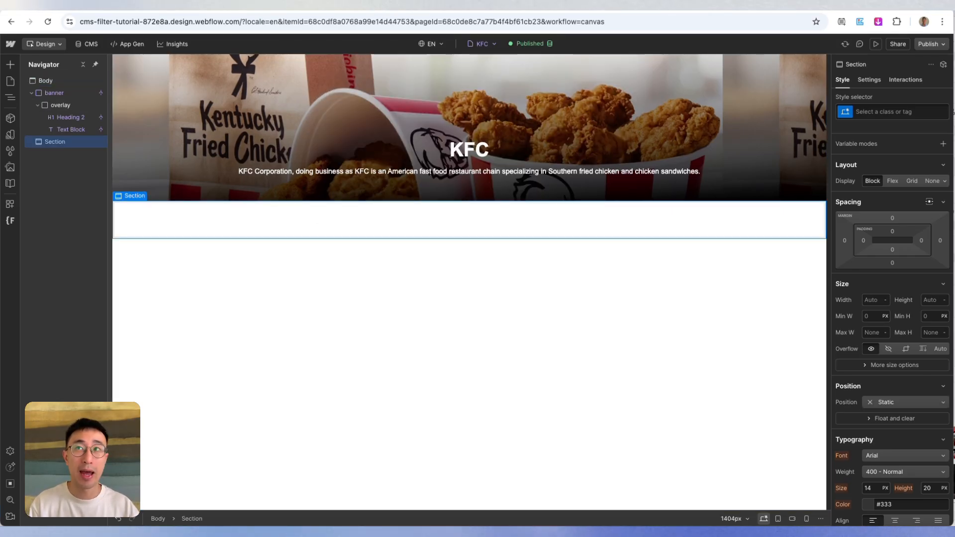
# - Give the new Section the class "section" with the combo class "gallery"
pyautogui.press('super+Return')
pyautogui.write('section')
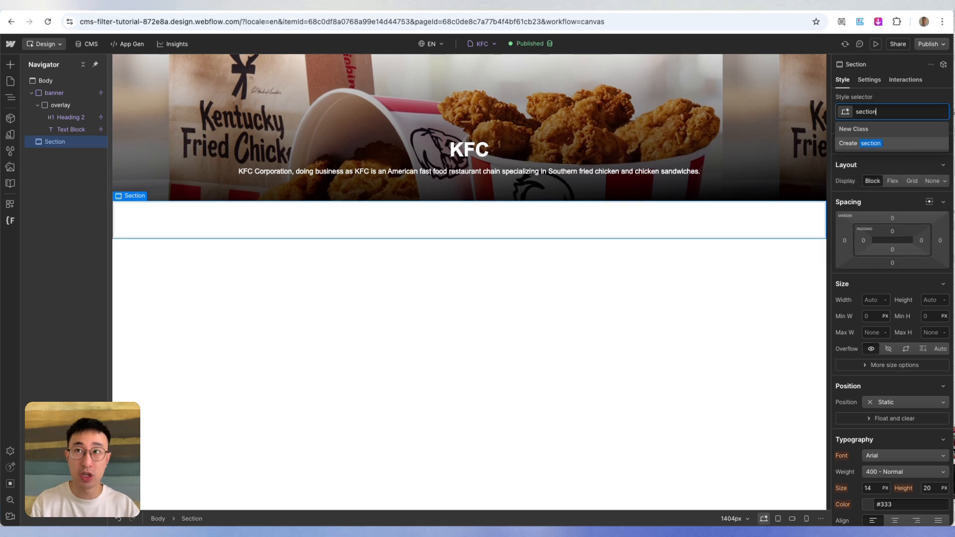
pyautogui.press('Return')
pyautogui.press('super+Return')
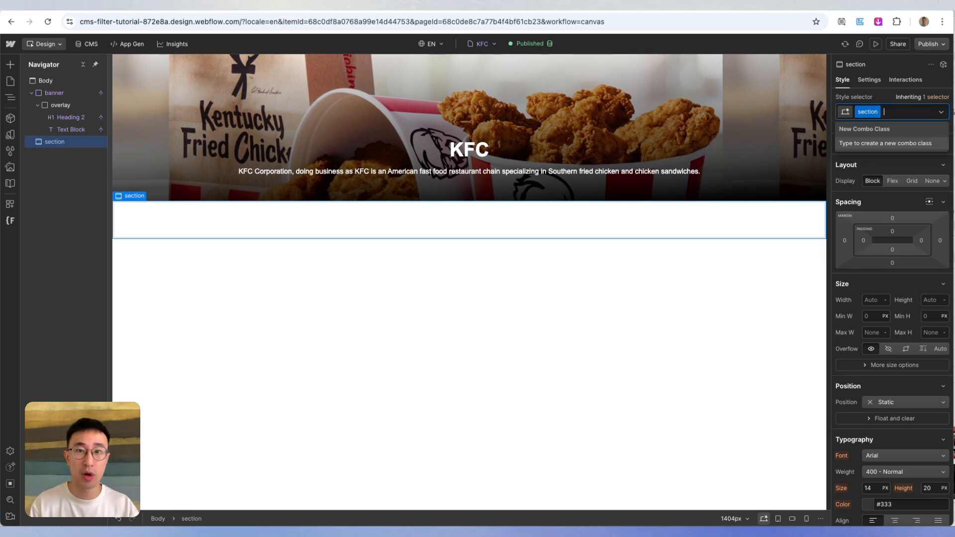
pyautogui.write('gallery')
pyautogui.press('Return')
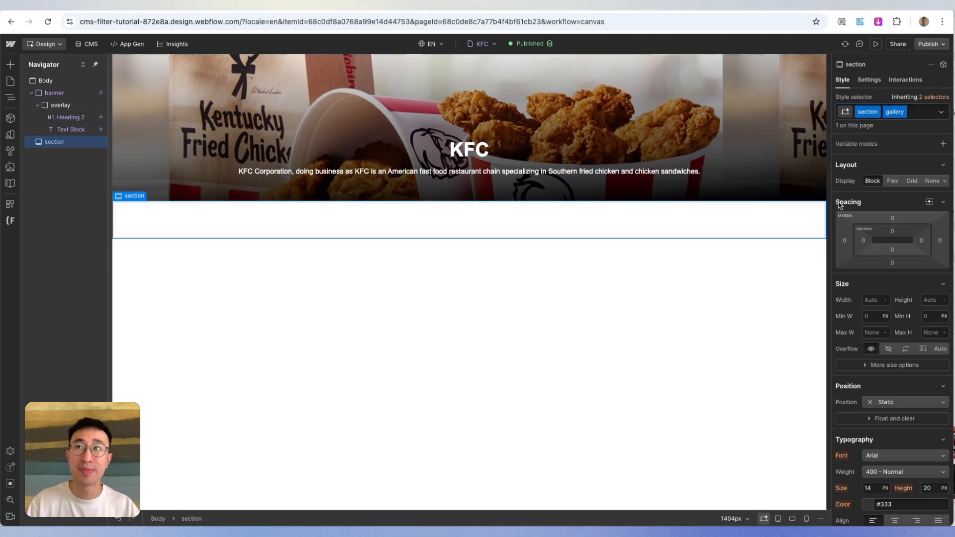
# - Try a left padding of 15% on the gallery section
pyautogui.click(863, 240)
pyautogui.write('15')
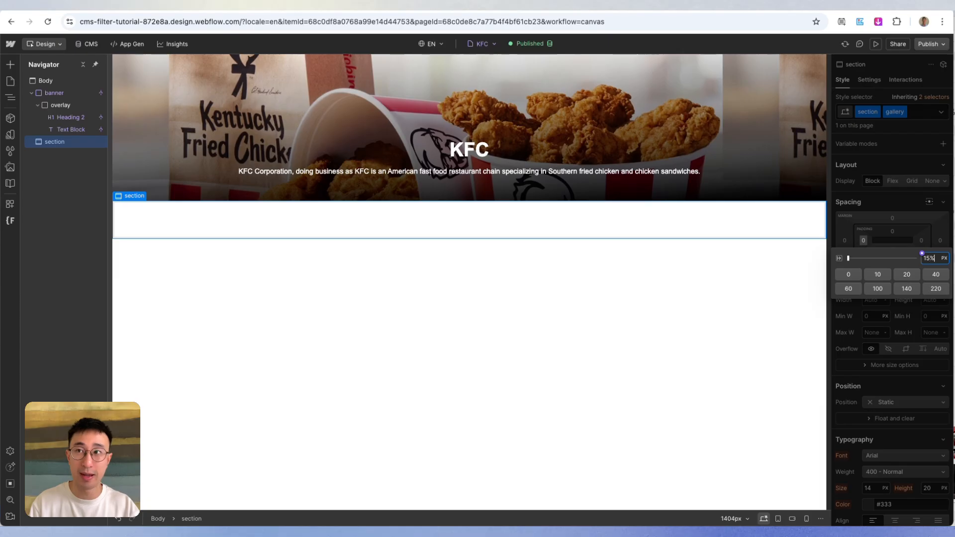
pyautogui.write('%')
pyautogui.press('Return')
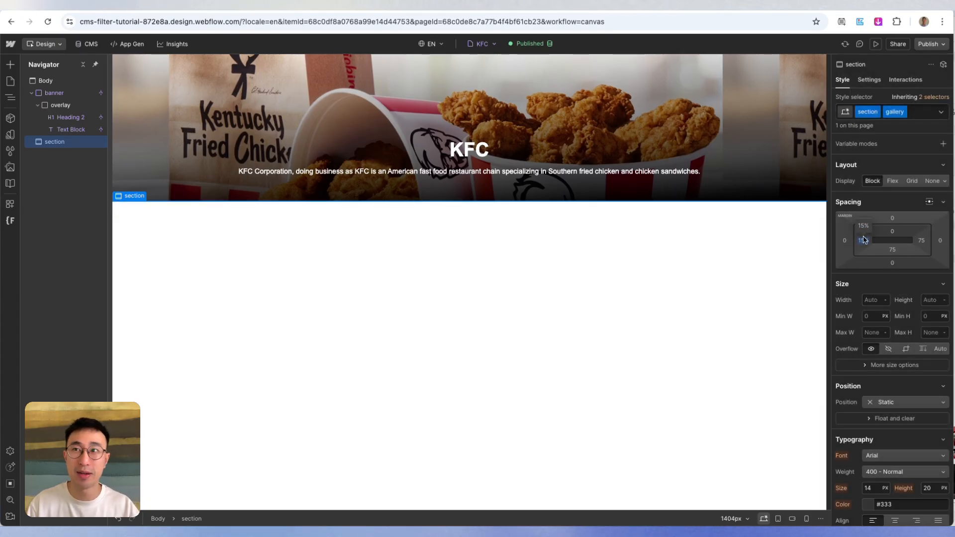
# - Set the gallery section's padding to 1% on all four sides
pyautogui.click(864, 241)
pyautogui.write('1%')
pyautogui.hotkey('shift', 'Return')
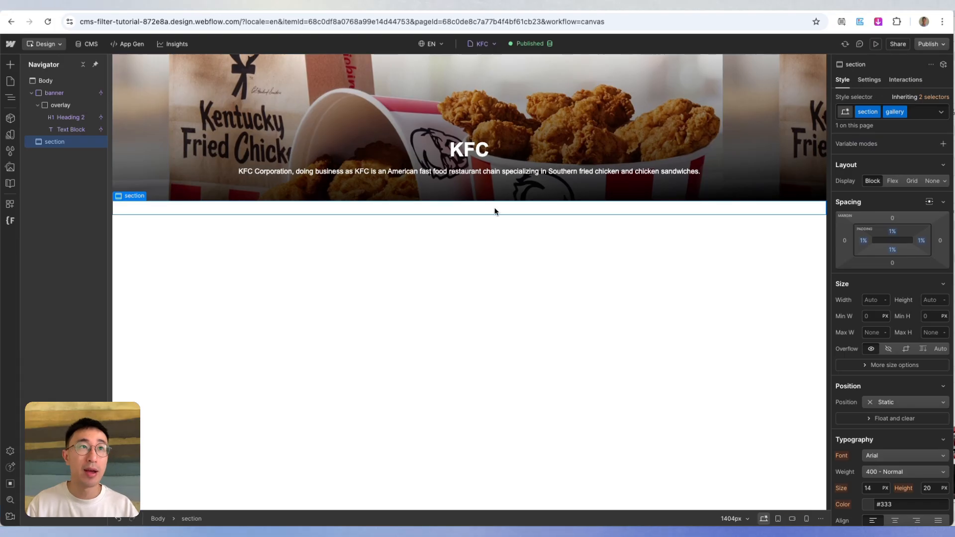
# - Insert a Collection List in the gallery section and set its source to the Gallery multi-image field
pyautogui.press('super+k')
pyautogui.write('coll')
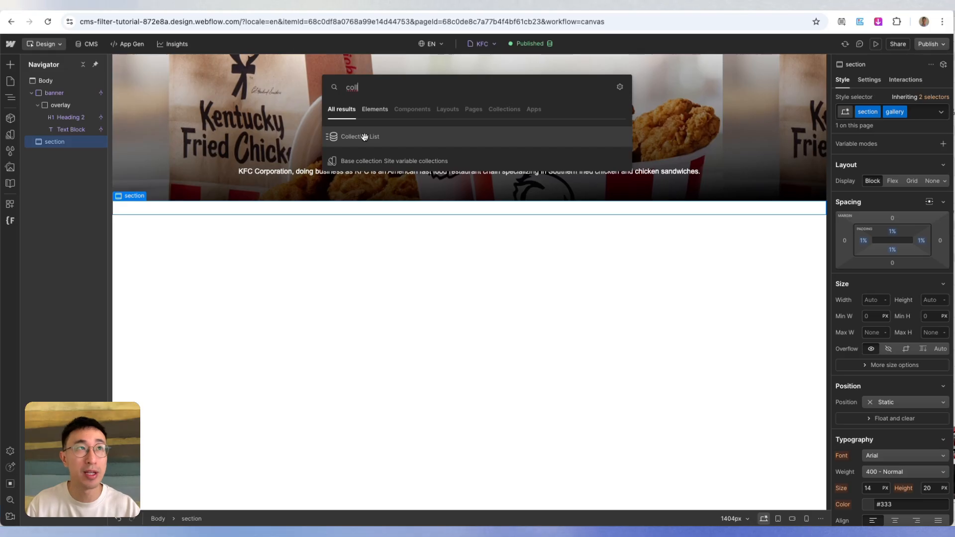
pyautogui.click(10, 65)
pyautogui.click(9, 64)
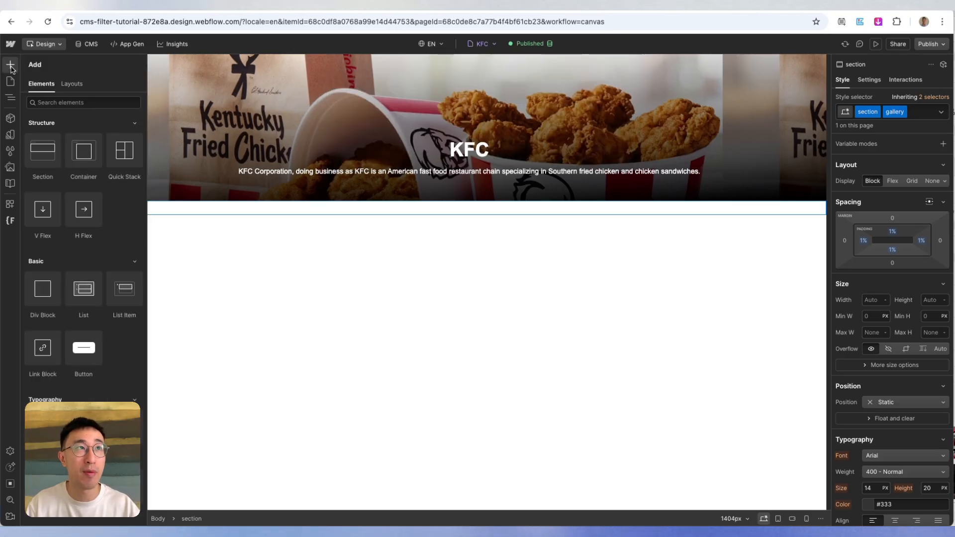
pyautogui.scroll(-5, 116, 222)
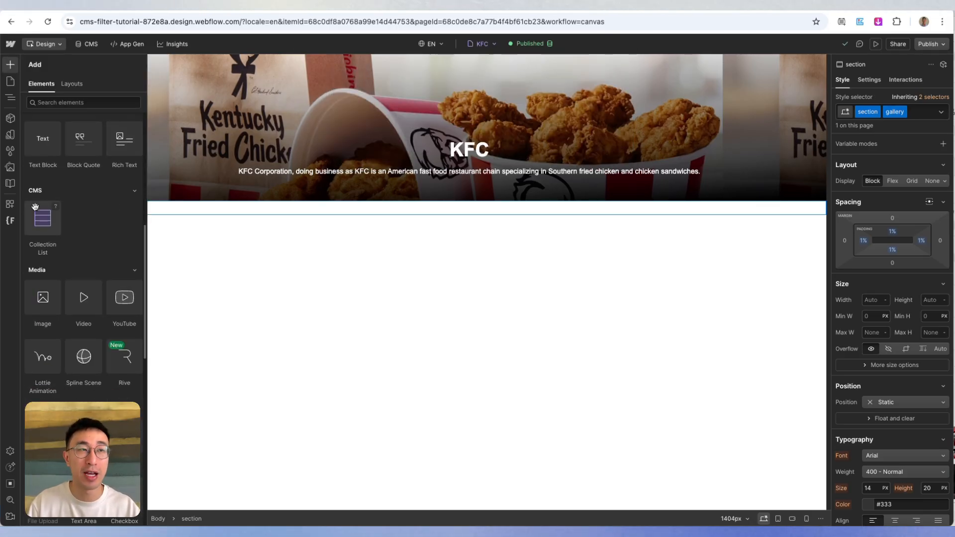
pyautogui.moveTo(43, 221); pyautogui.dragTo(398, 215)
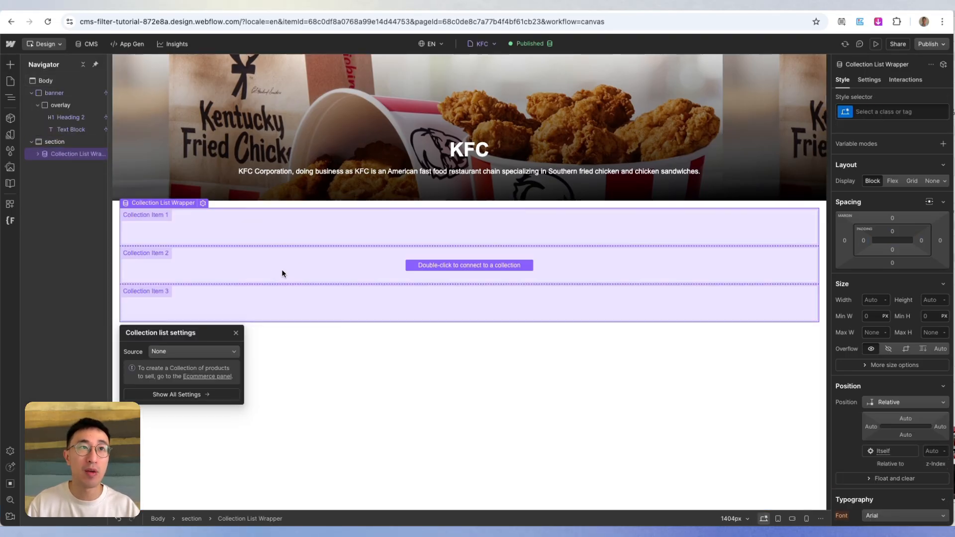
pyautogui.click(197, 355)
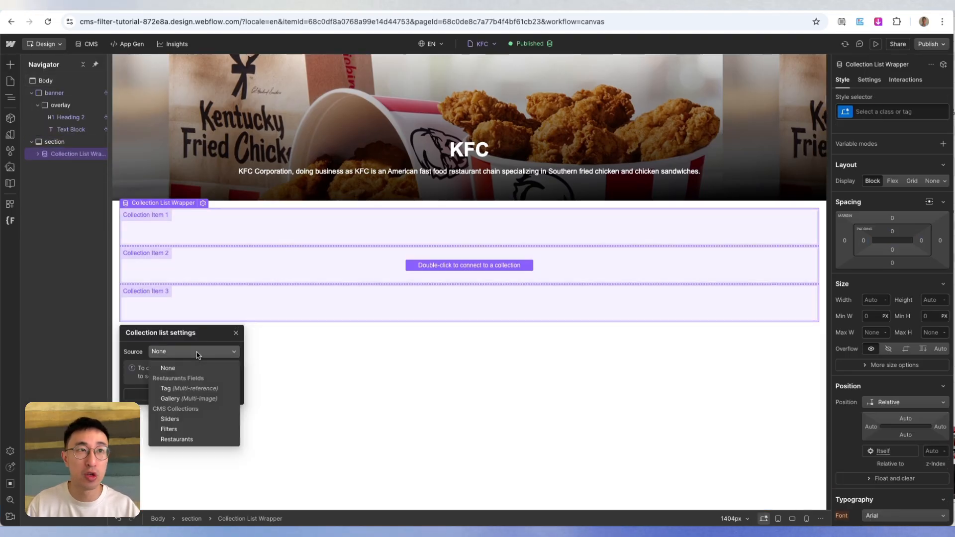
pyautogui.click(203, 402)
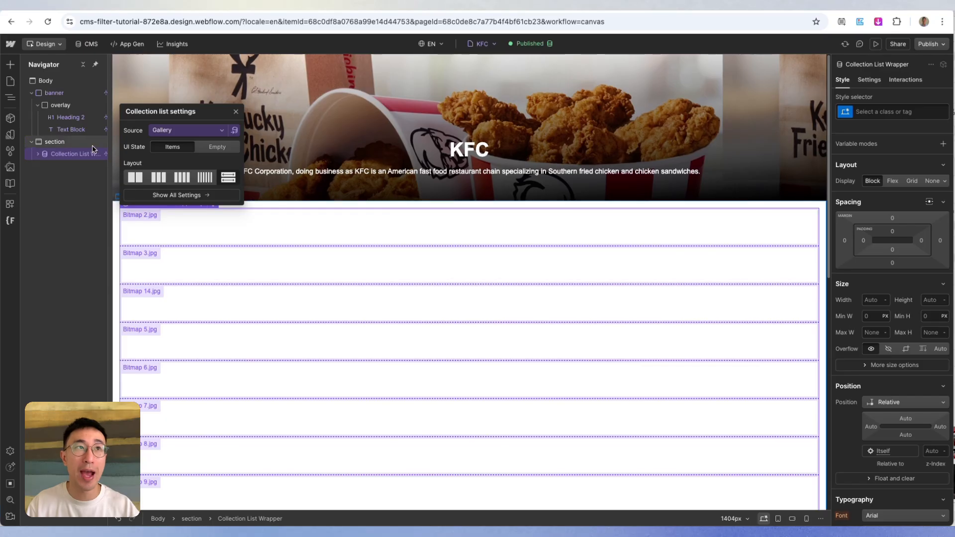
# - Give the Collection List inside the Collection List Wrapper the class "cms_masonary_layout"
pyautogui.moveTo(108, 156); pyautogui.dragTo(137, 156)
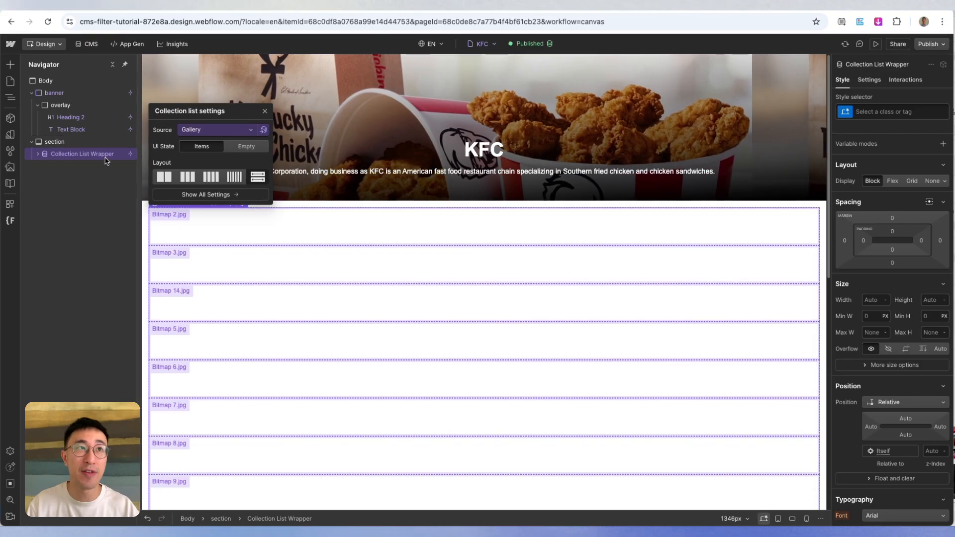
pyautogui.click(38, 154)
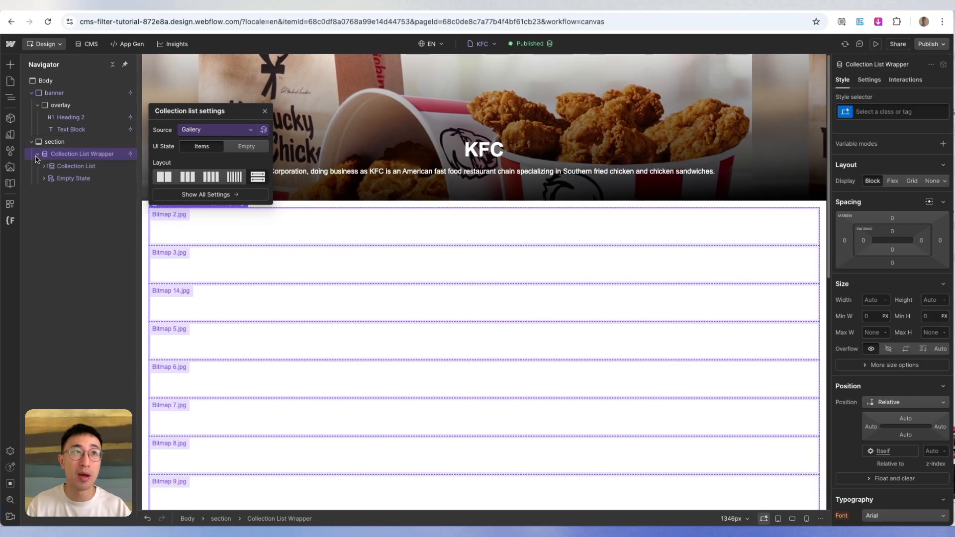
pyautogui.click(74, 169)
pyautogui.press('super+Return')
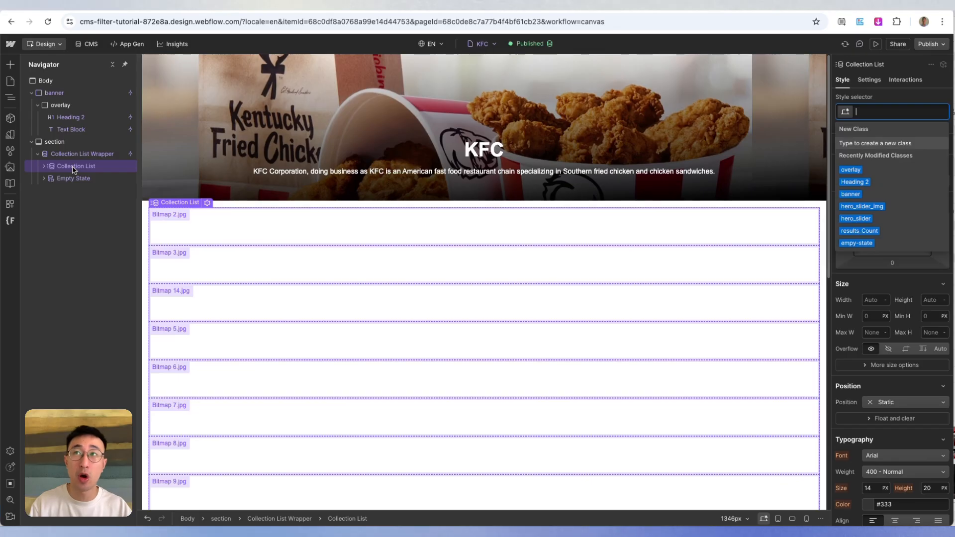
pyautogui.write('cms_maso')
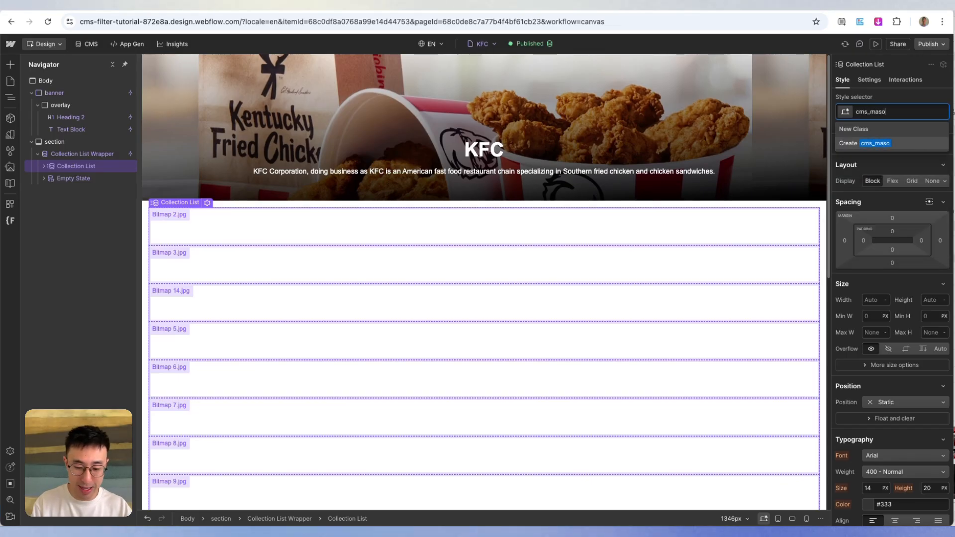
pyautogui.write('nary_layout')
pyautogui.press('Return')
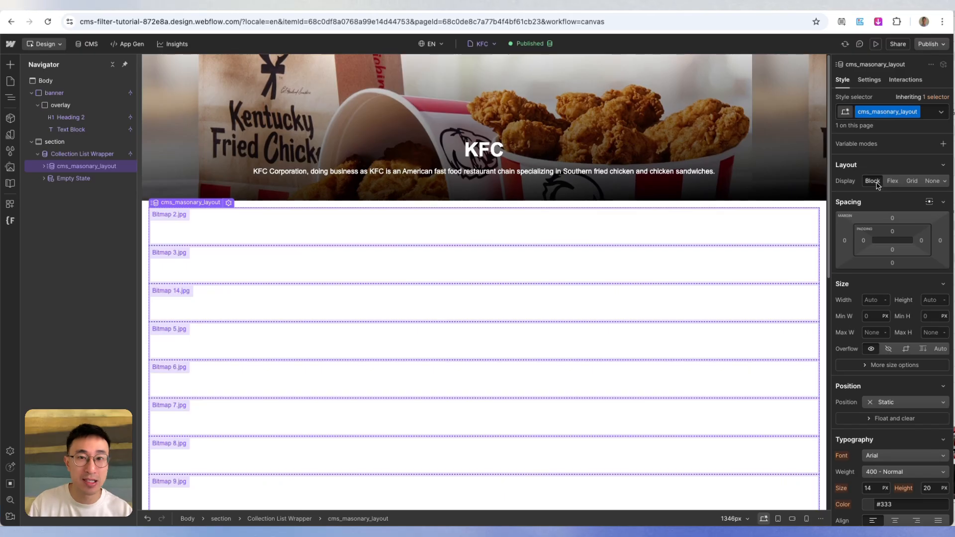
# - Split the cms_masonary_layout list into 3 text columns and widen the gap between them
pyautogui.scroll(-5, 890, 249)
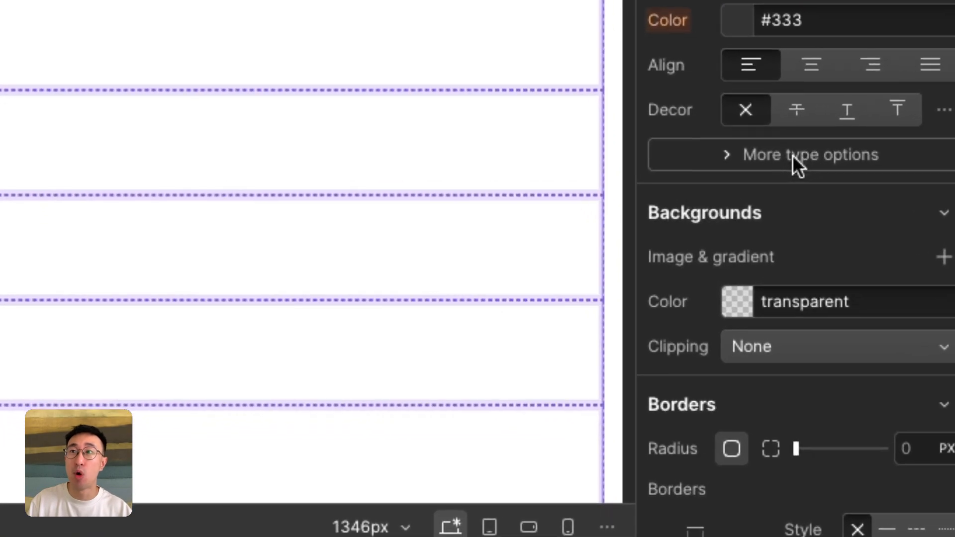
pyautogui.click(888, 384)
pyautogui.scroll(-3, 794, 153)
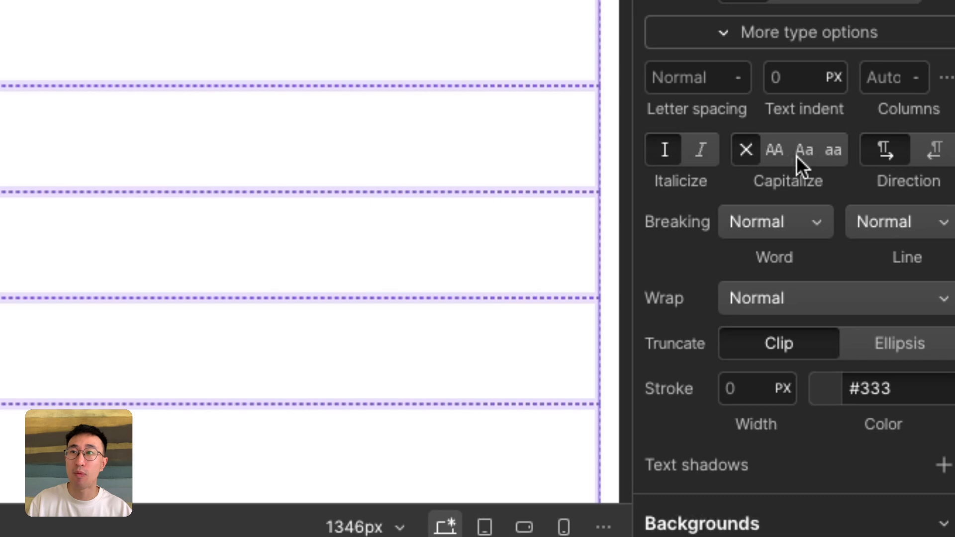
pyautogui.click(891, 87)
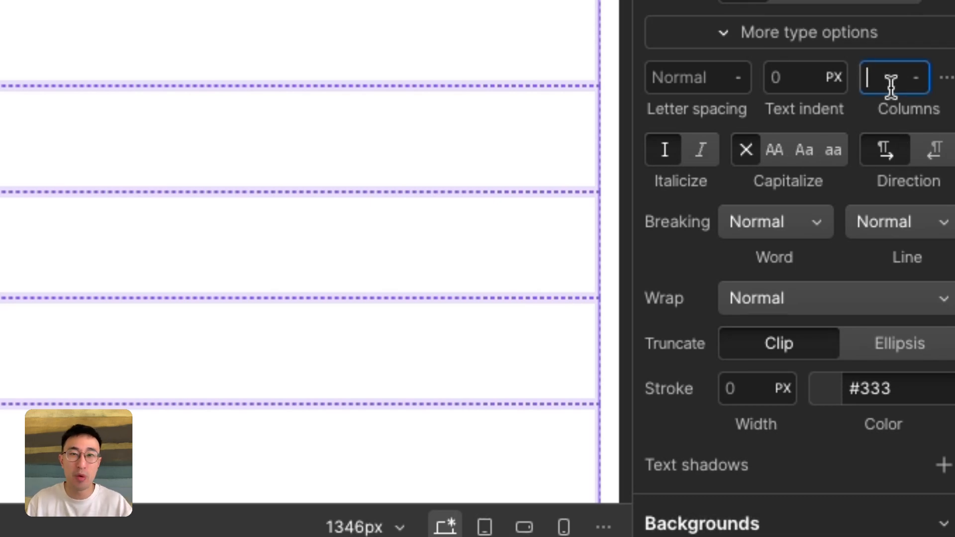
pyautogui.write('3')
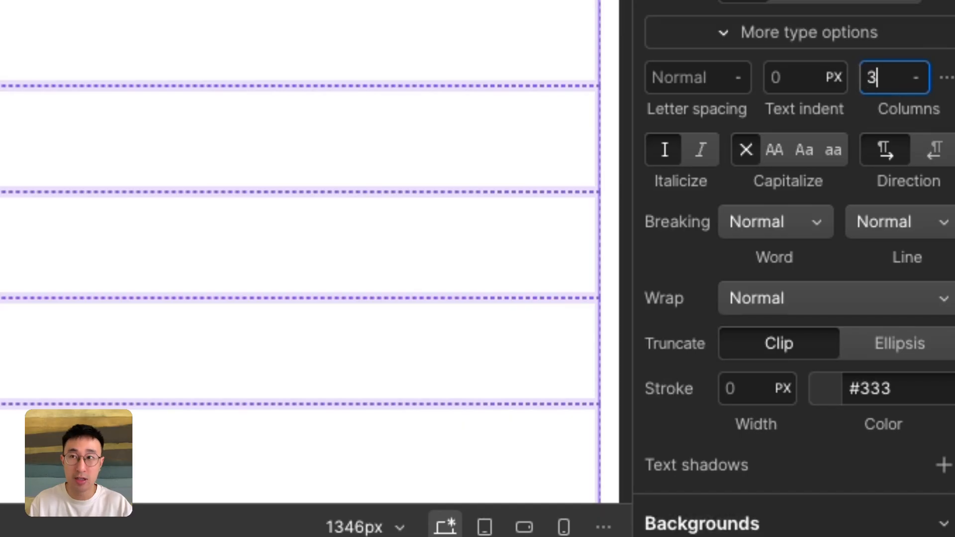
pyautogui.press('Return')
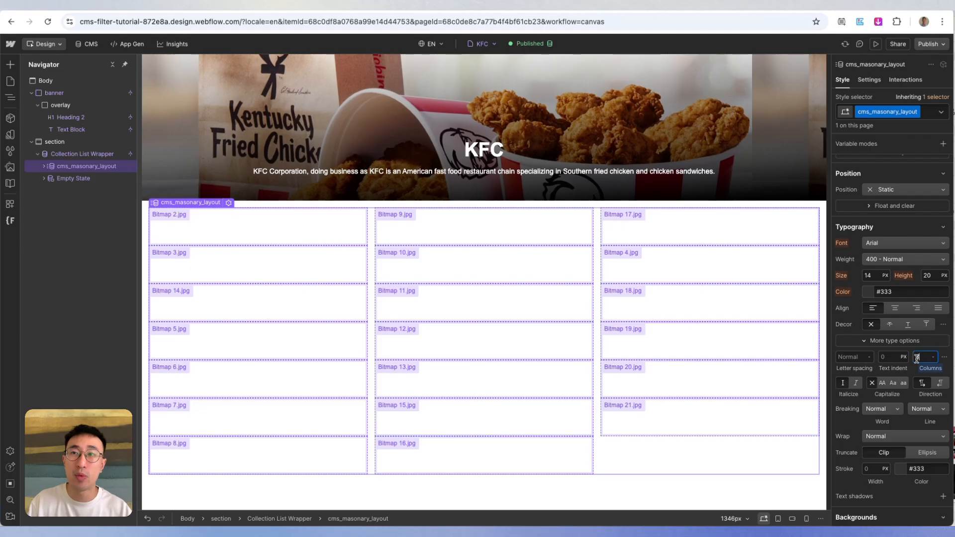
pyautogui.click(944, 358)
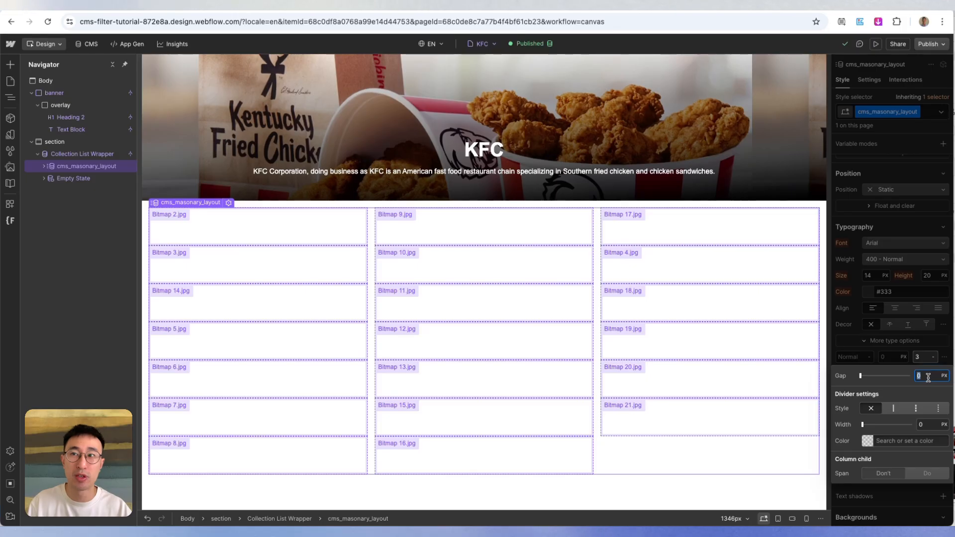
pyautogui.click(929, 378)
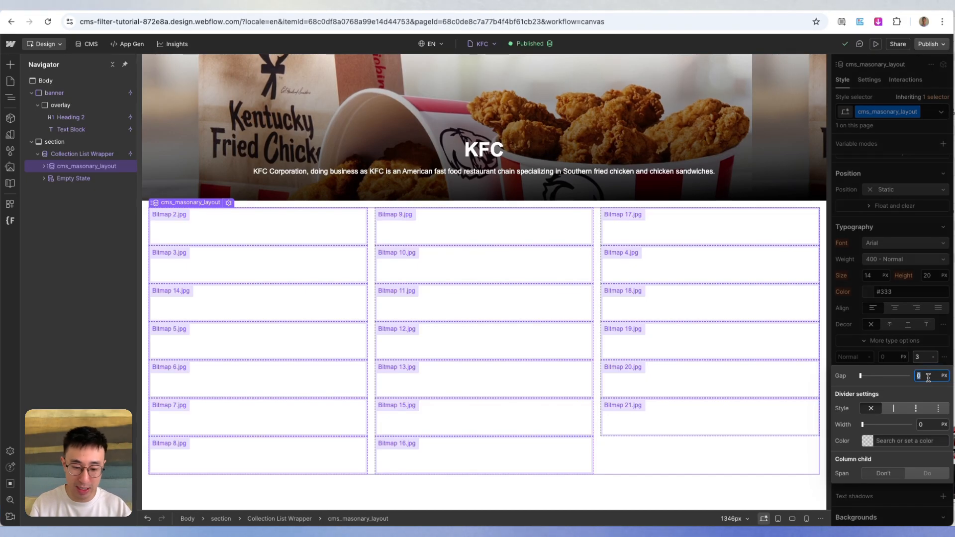
pyautogui.write('6')
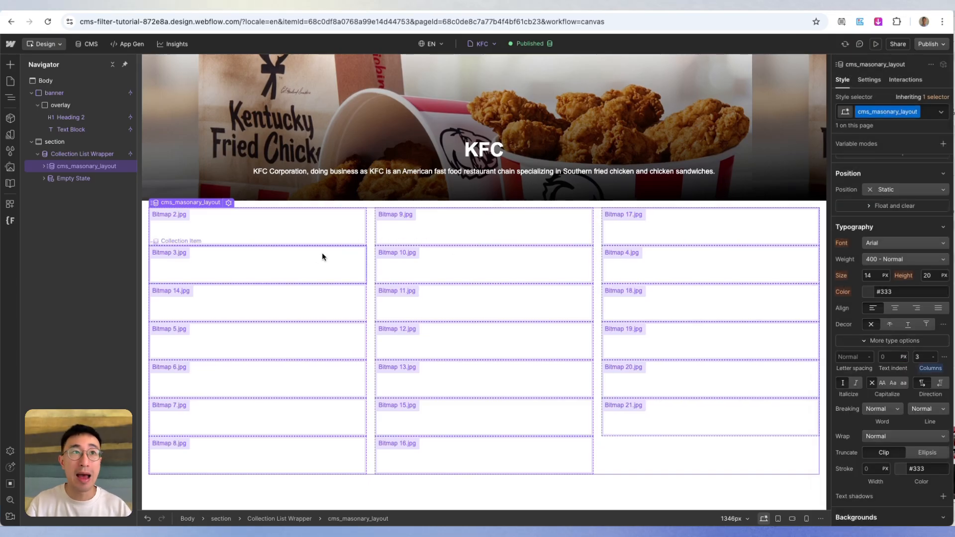
# - Insert a Lightbox in the Collection Item and bind its media to the Gallery field
pyautogui.click(290, 231)
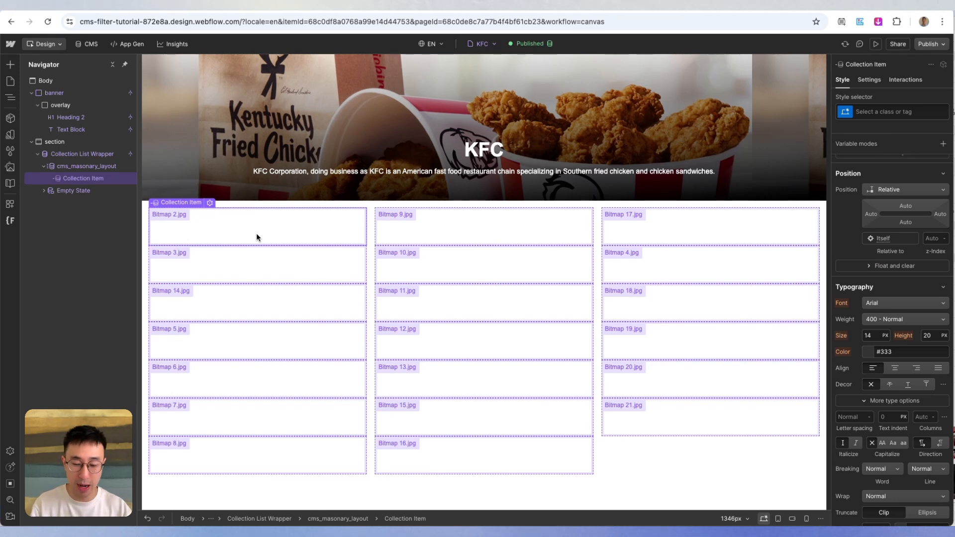
pyautogui.press('super+k')
pyautogui.write('light')
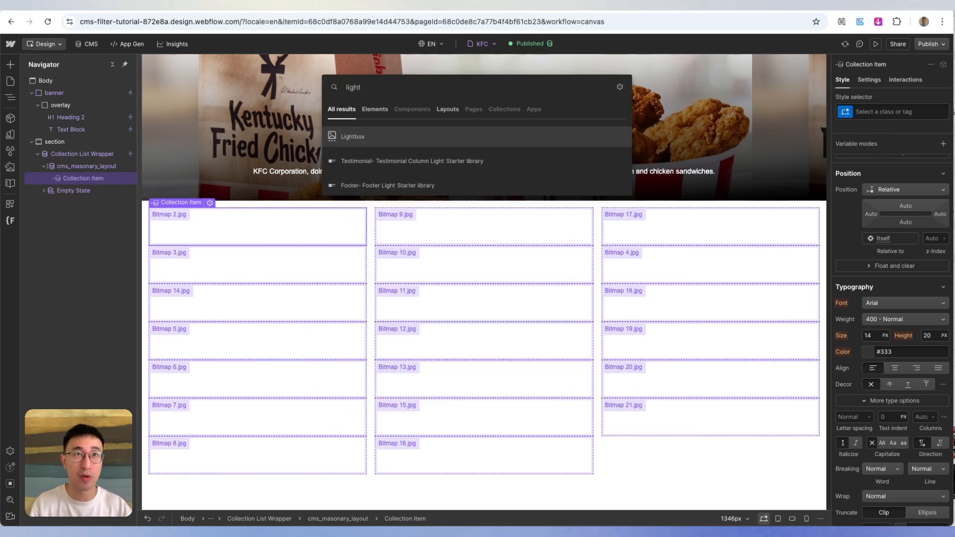
pyautogui.press('Return')
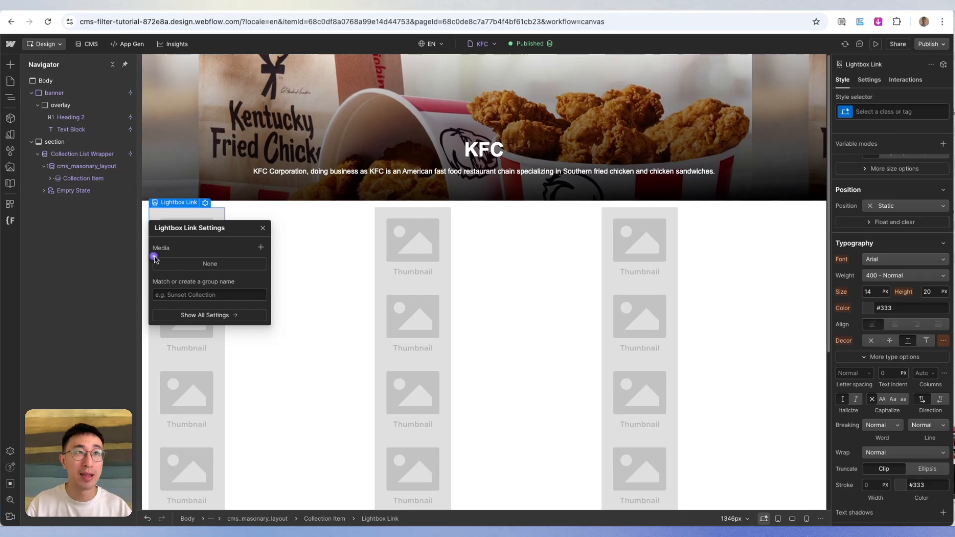
pyautogui.click(156, 258)
pyautogui.click(183, 294)
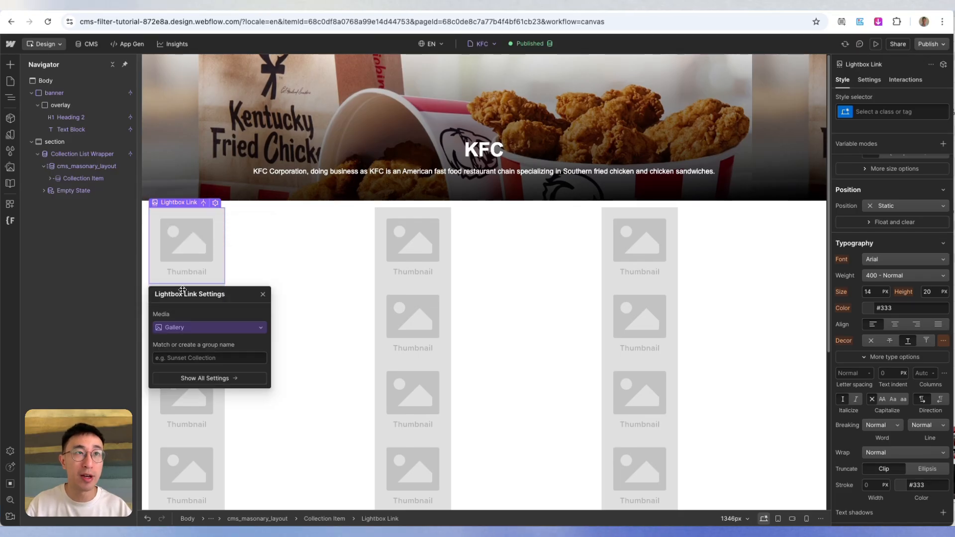
pyautogui.click(264, 295)
# - Give the Lightbox Link the class "lightbox" and set its width to 100%
pyautogui.click(49, 179)
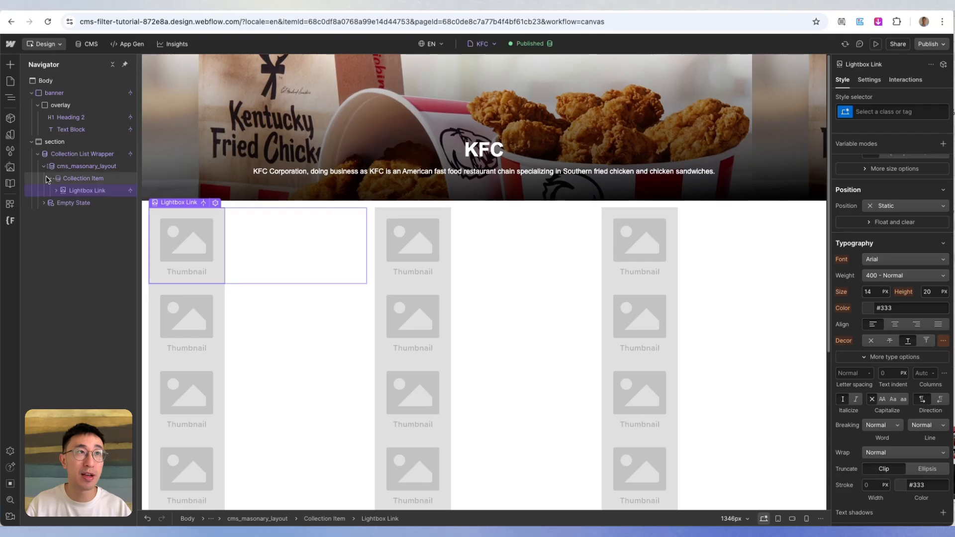
pyautogui.click(885, 111)
pyautogui.write('li')
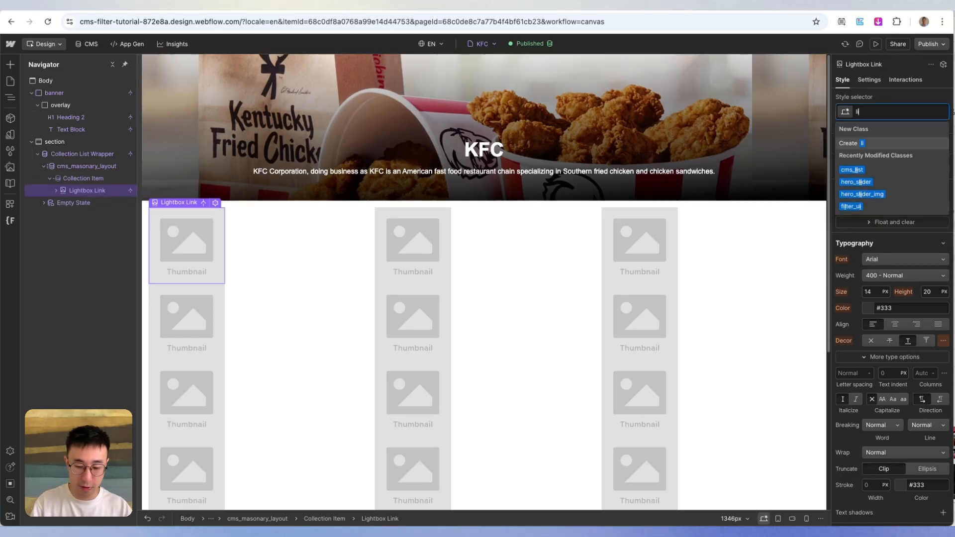
pyautogui.write('ghtbox')
pyautogui.press('Return')
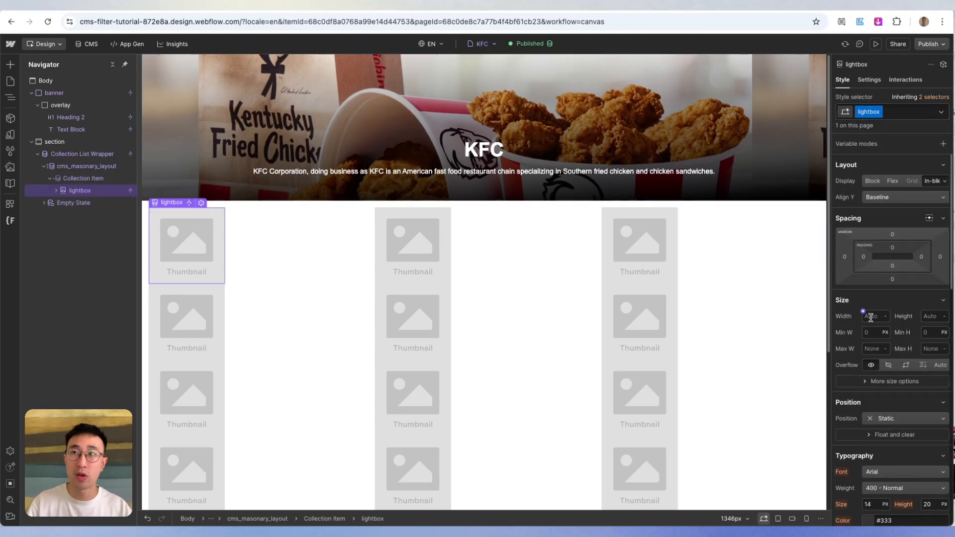
pyautogui.write('100%')
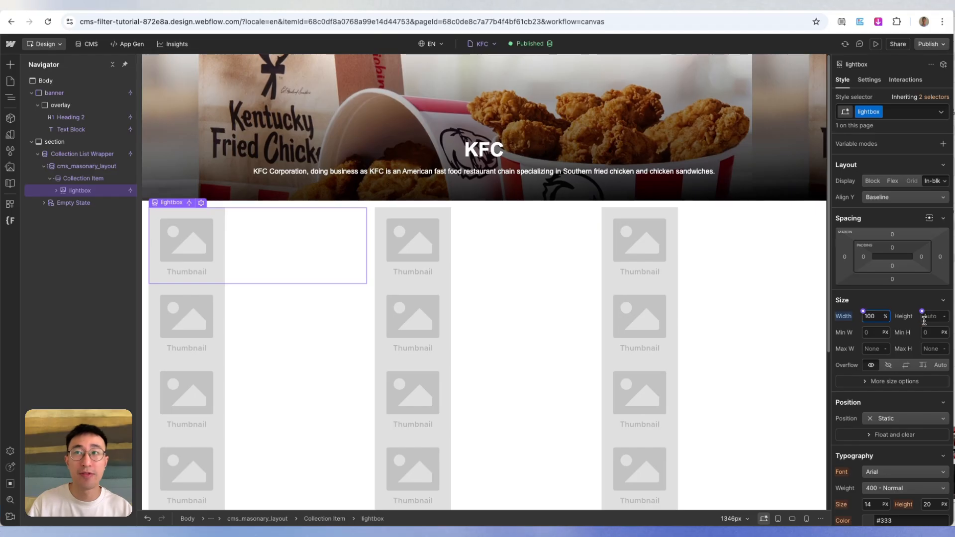
# - Give the image inside the lightbox the class "cms_lightbox_img" and set its width to 100%
pyautogui.click(57, 191)
pyautogui.click(87, 204)
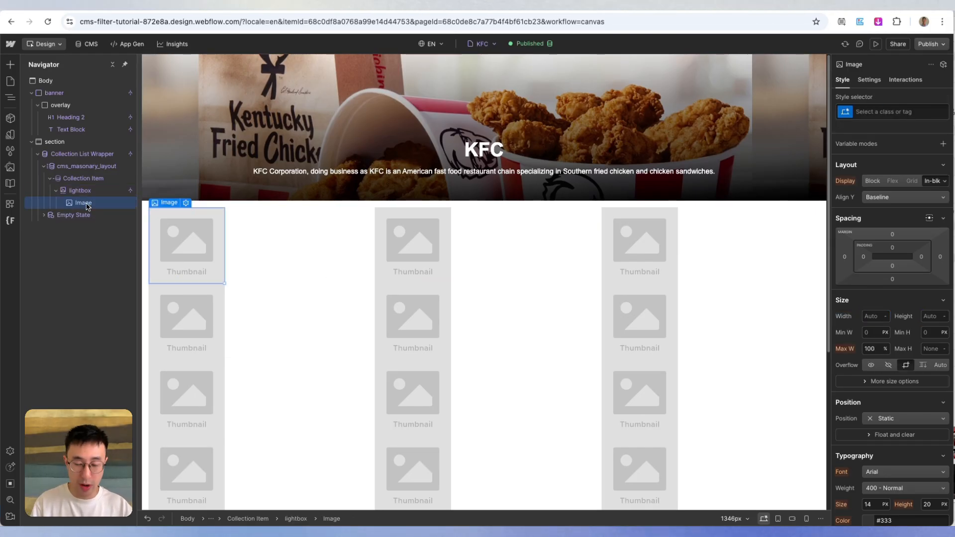
pyautogui.press('super+Return')
pyautogui.write('cms_lightb')
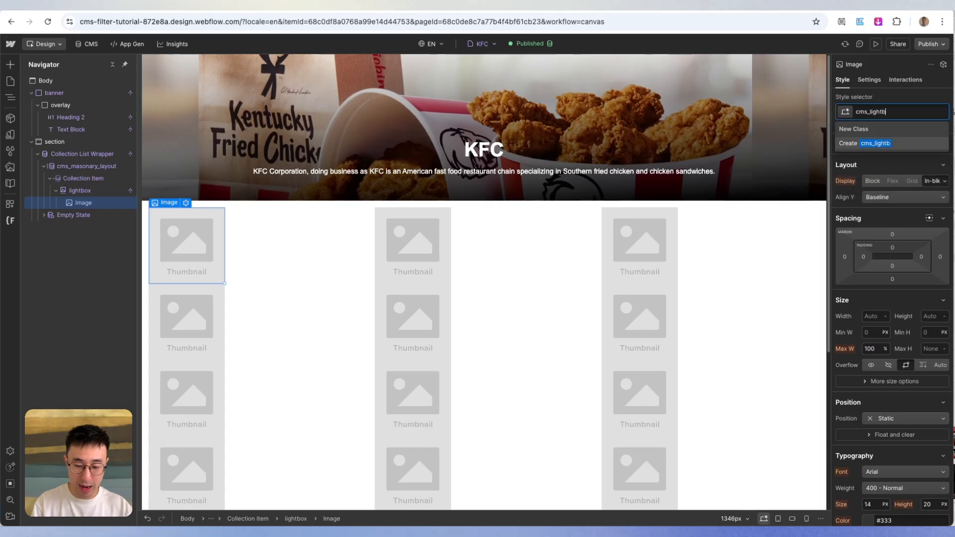
pyautogui.write('ox_img')
pyautogui.press('Return')
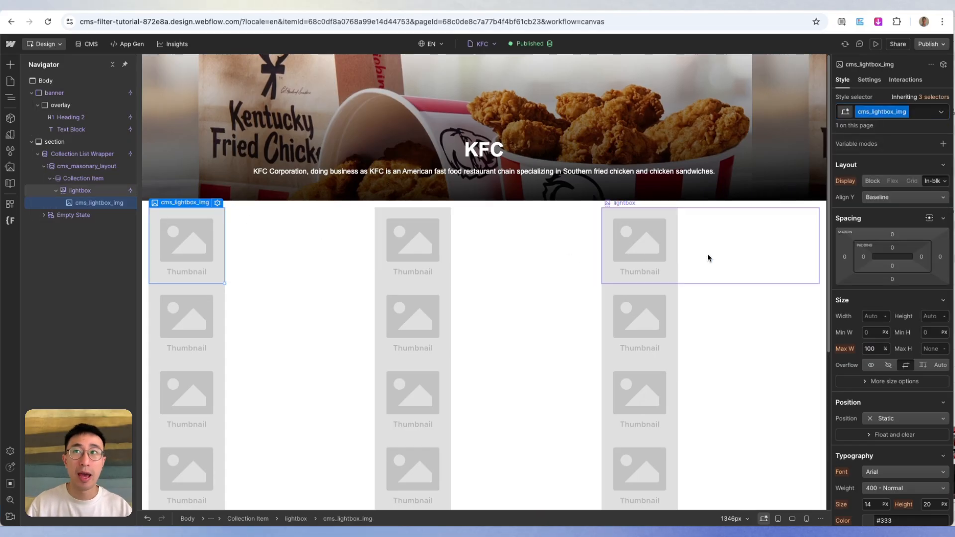
pyautogui.write('100%')
pyautogui.press('Return')
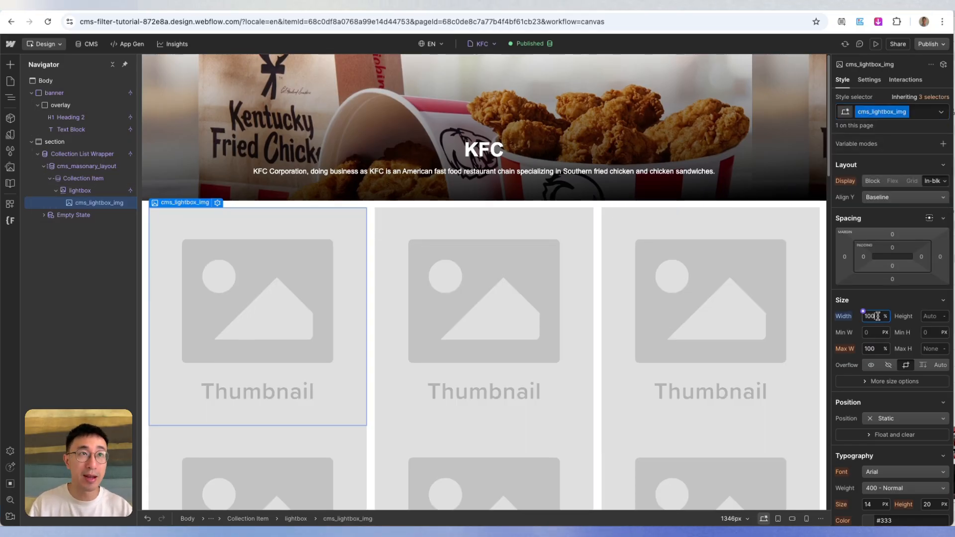
# - Bind the cms_lightbox_img image source to the Gallery field in place of the placeholder
pyautogui.click(217, 203)
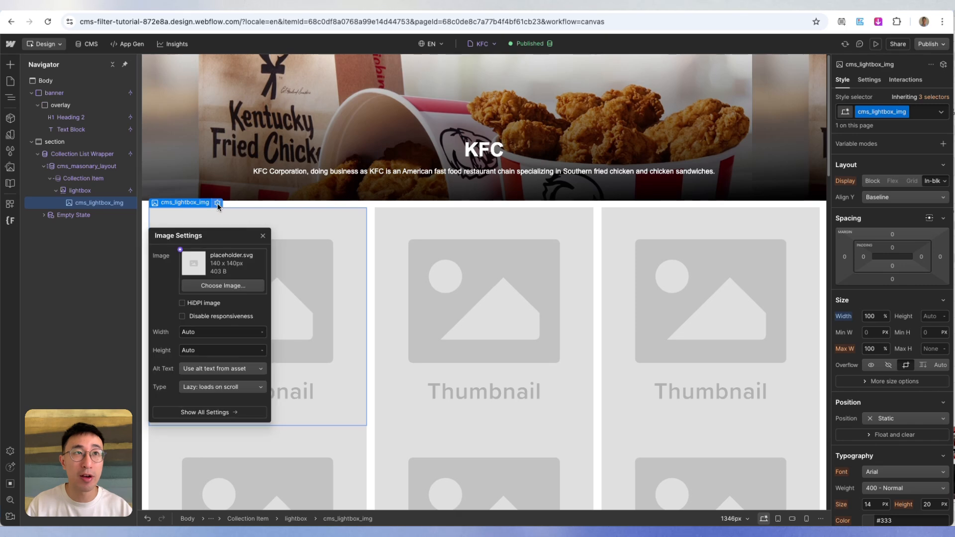
pyautogui.click(180, 250)
pyautogui.click(199, 288)
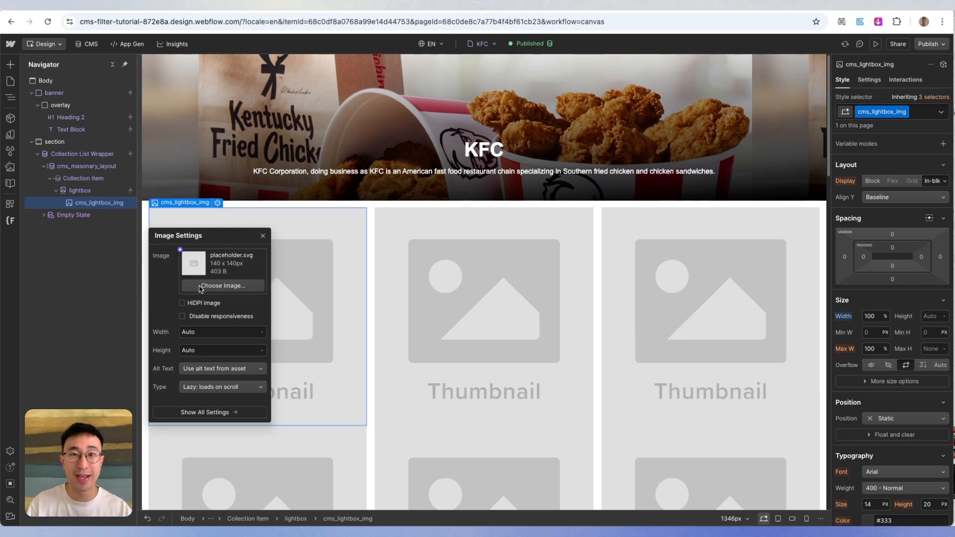
pyautogui.click(529, 167)
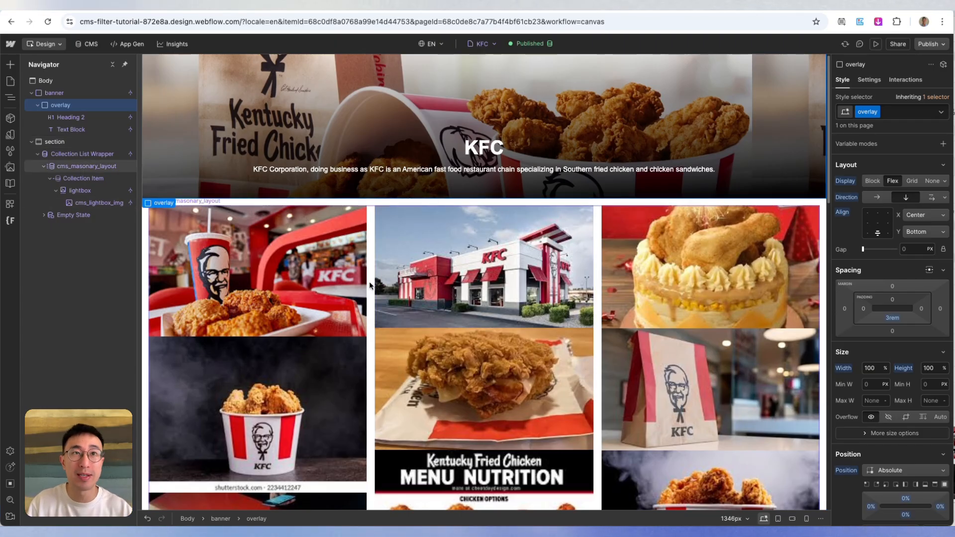
# - Set the lightbox class's bottom margin to 16 px
pyautogui.click(87, 196)
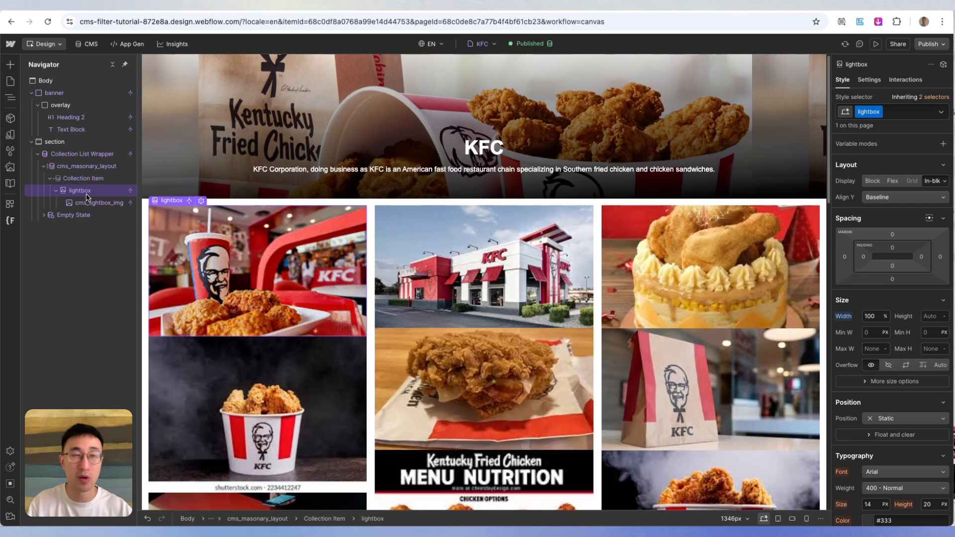
pyautogui.click(103, 181)
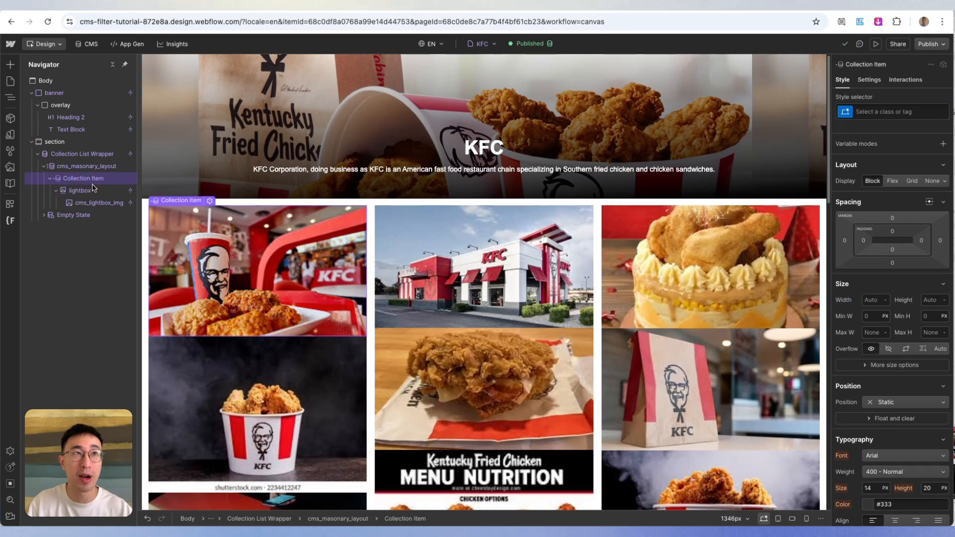
pyautogui.click(92, 189)
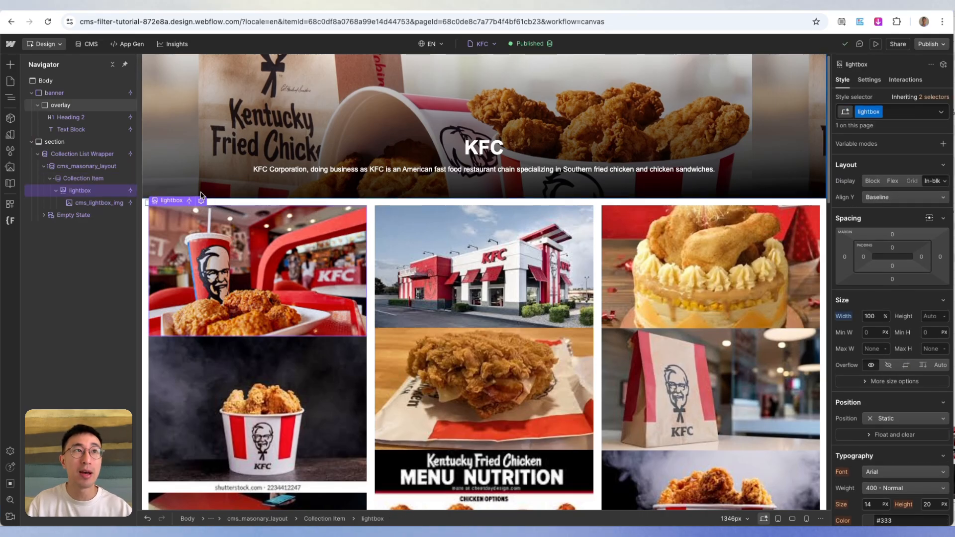
pyautogui.click(893, 279)
pyautogui.write('16')
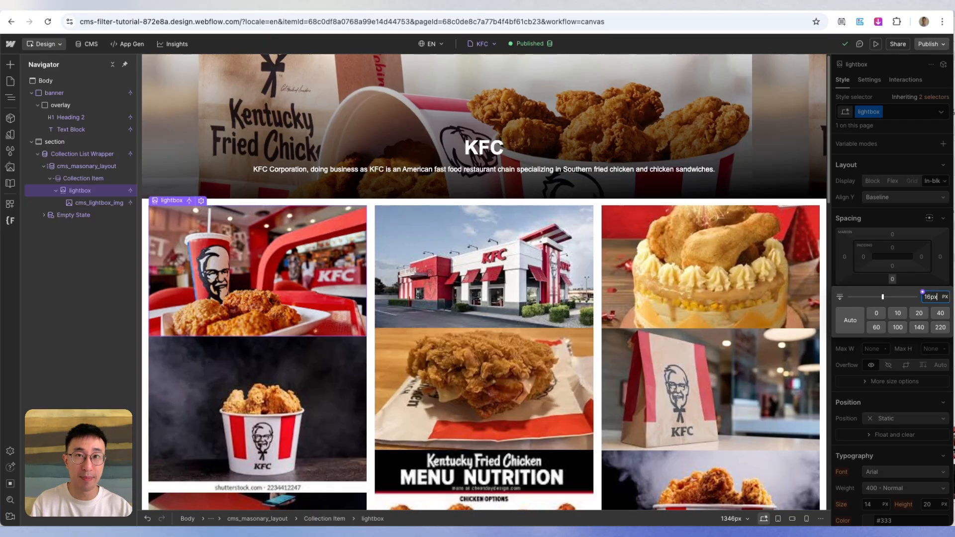
pyautogui.press('Return')
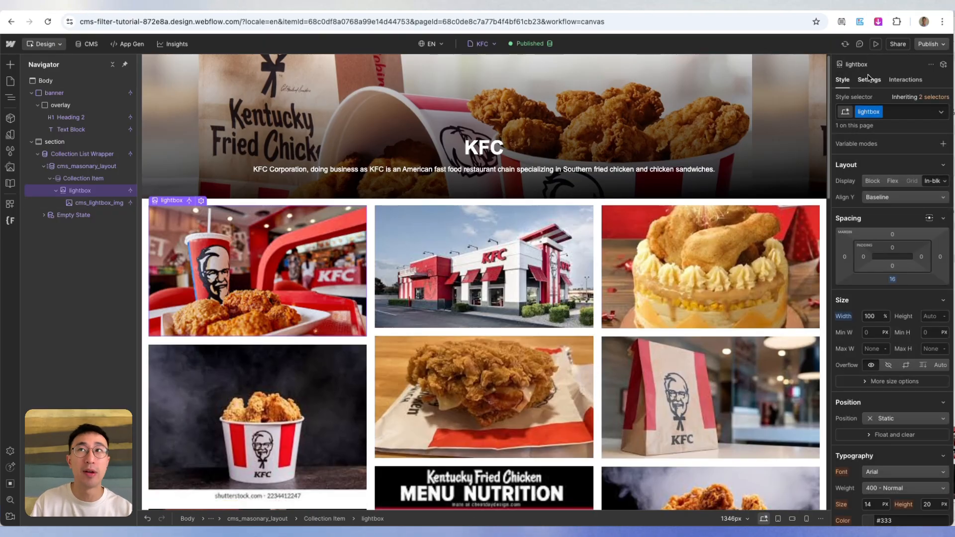
# - Preview the page and look through the three-column image gallery
pyautogui.click(877, 46)
pyautogui.scroll(-5, 552, 176)
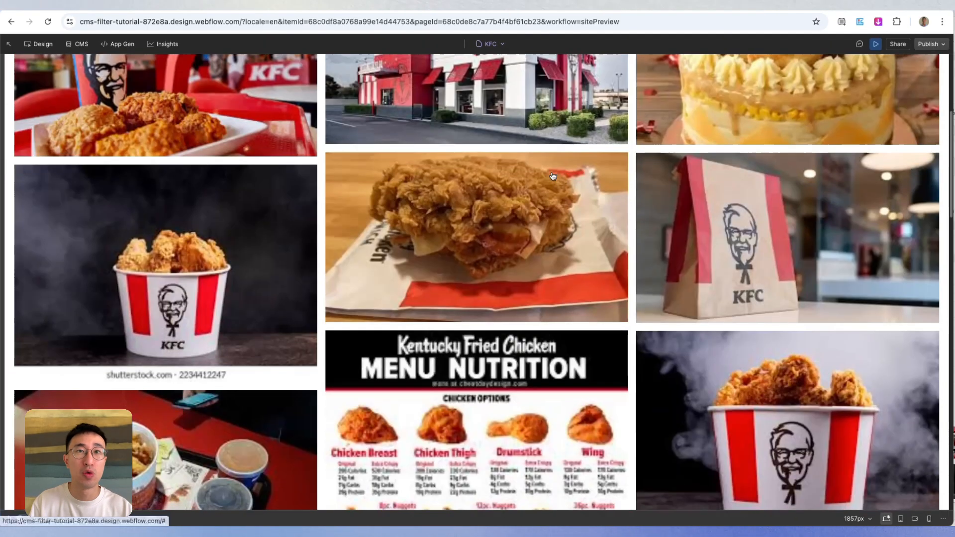
pyautogui.scroll(-13, 552, 176)
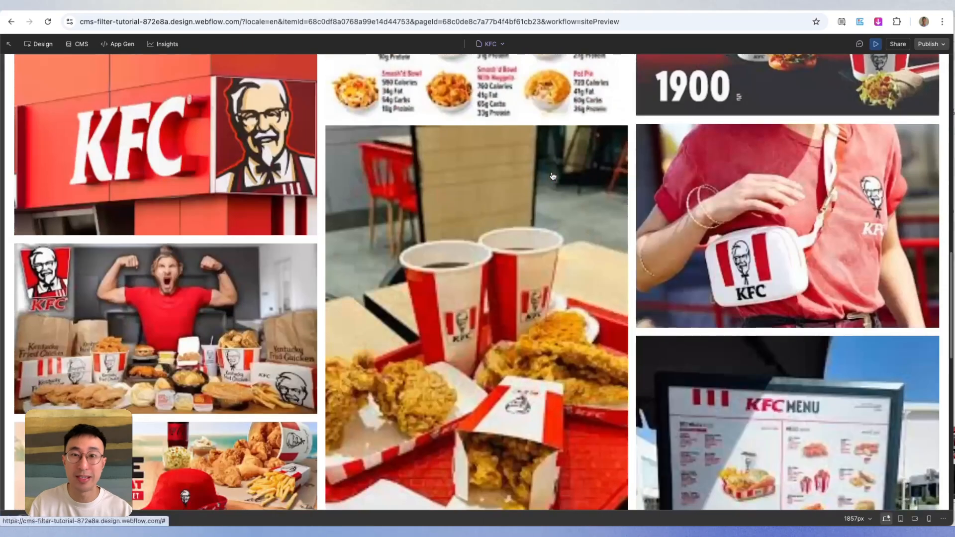
# - Look through the rest of the previewed gallery, then open the tall cartoon Colonel image in its lightbox and close it
pyautogui.scroll(-10, 552, 176)
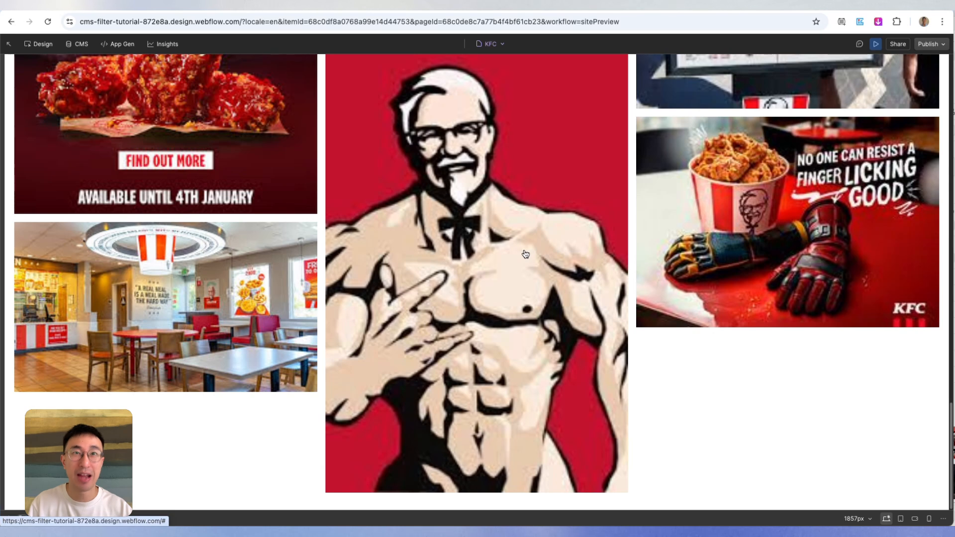
pyautogui.click(475, 255)
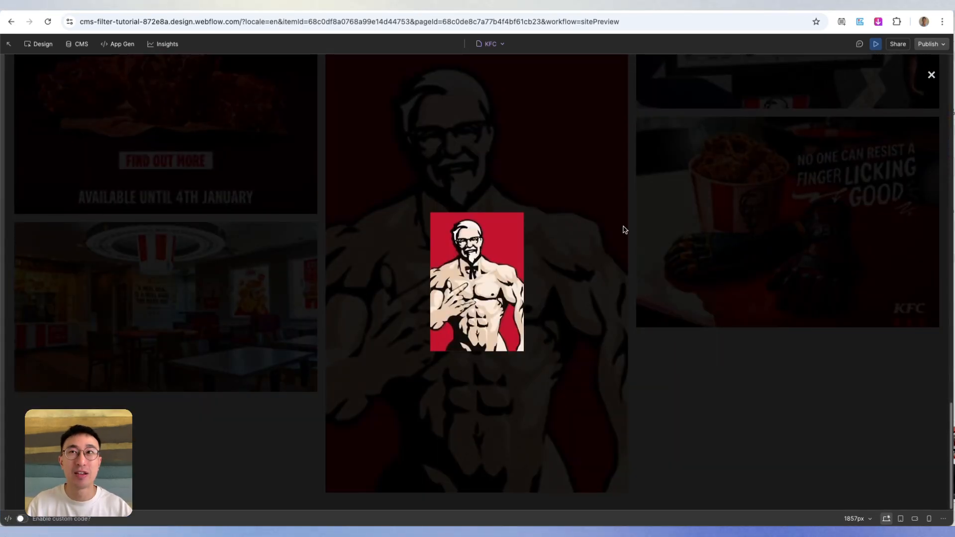
pyautogui.click(934, 76)
pyautogui.scroll(10, 443, 199)
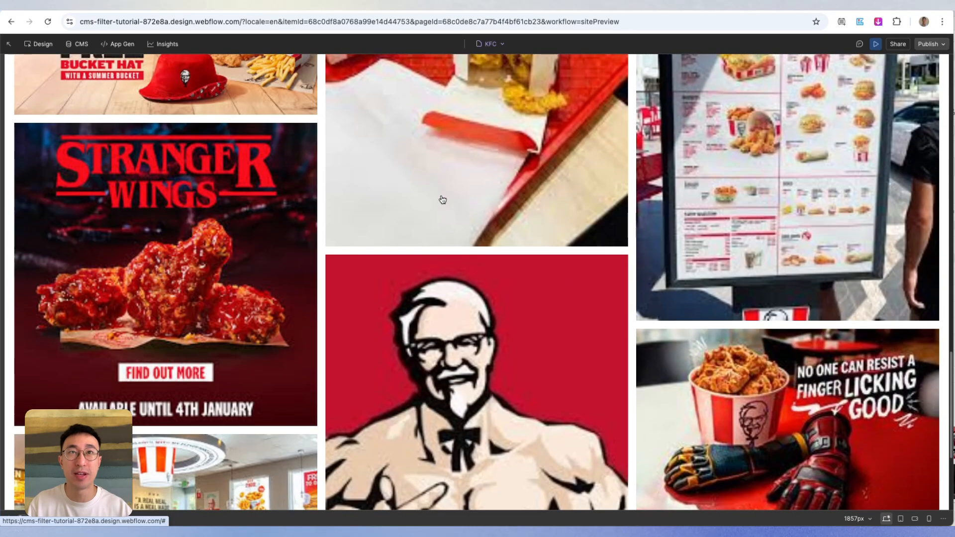
# - Leave the preview and set the lightbox's group name to "kfc jack dude"
pyautogui.click(878, 45)
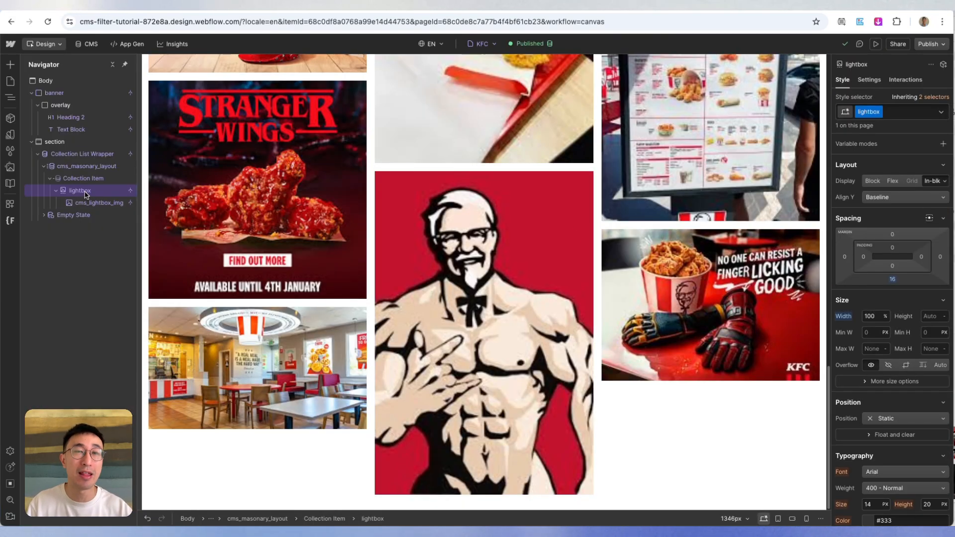
pyautogui.click(874, 80)
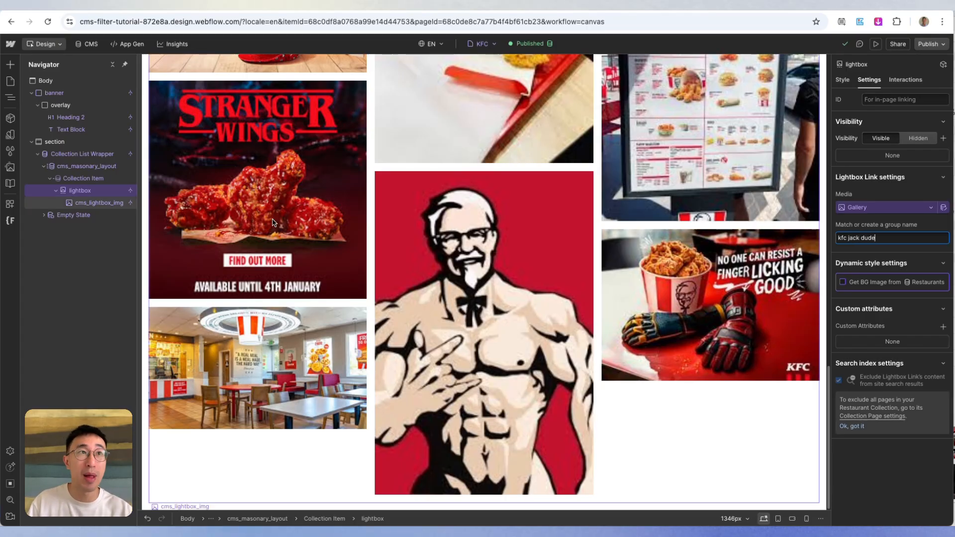
# - Preview the grouped lightbox by opening a chicken bucket image and advancing three images, then close it and leave the preview
pyautogui.click(877, 44)
pyautogui.scroll(10, 598, 201)
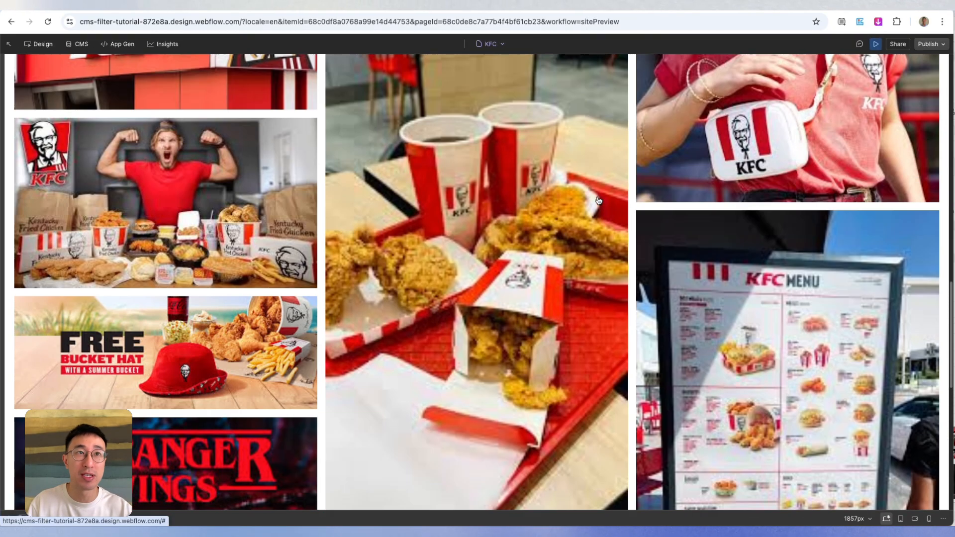
pyautogui.scroll(5, 599, 200)
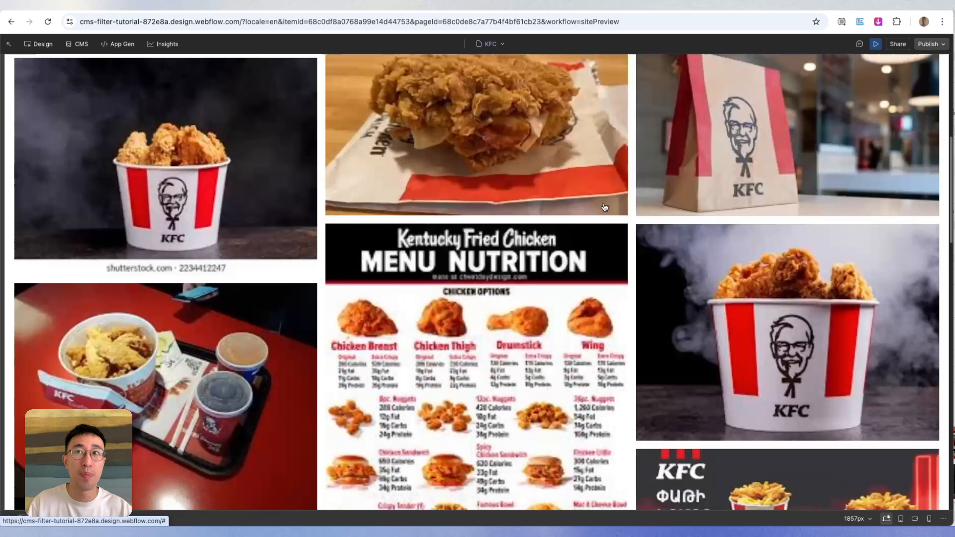
pyautogui.click(743, 321)
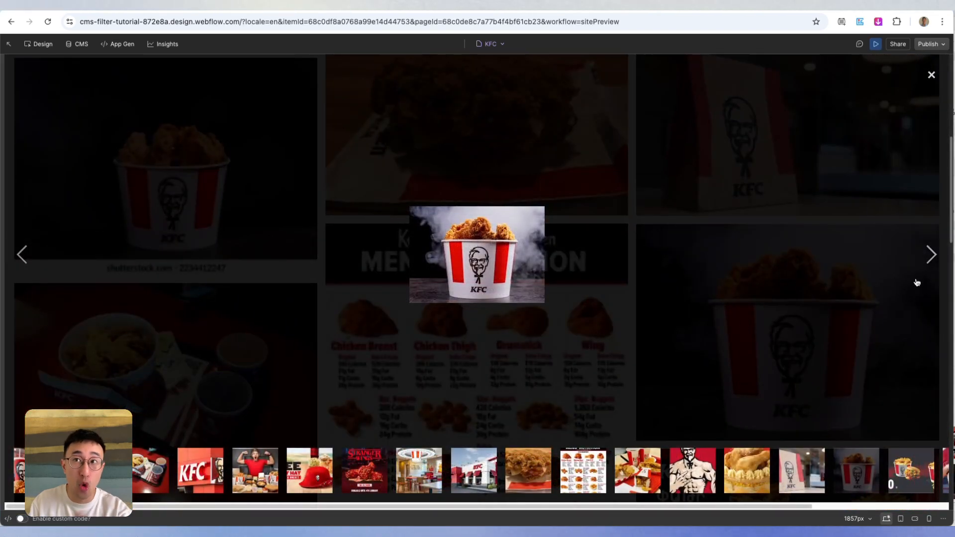
pyautogui.click(931, 255)
pyautogui.click(931, 254)
pyautogui.click(932, 255)
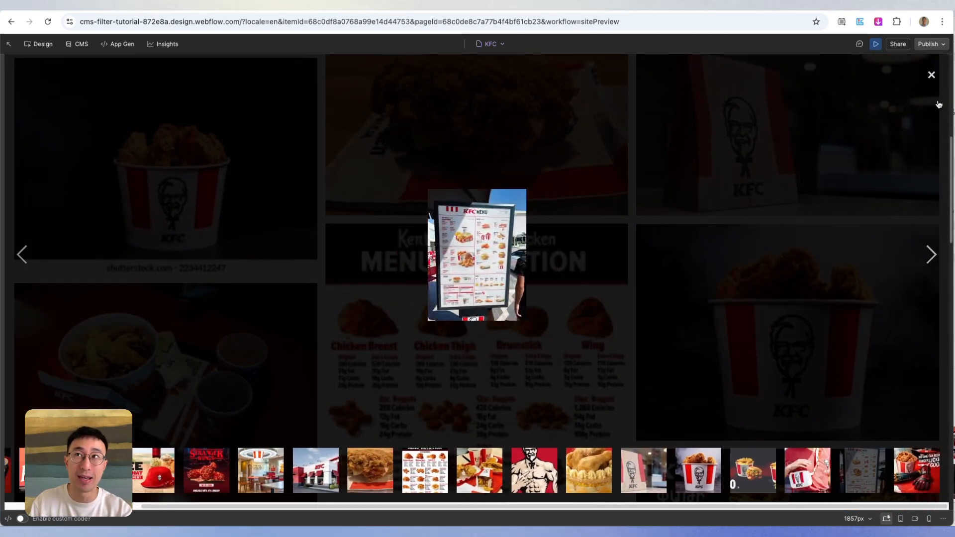
pyautogui.click(932, 78)
pyautogui.click(875, 44)
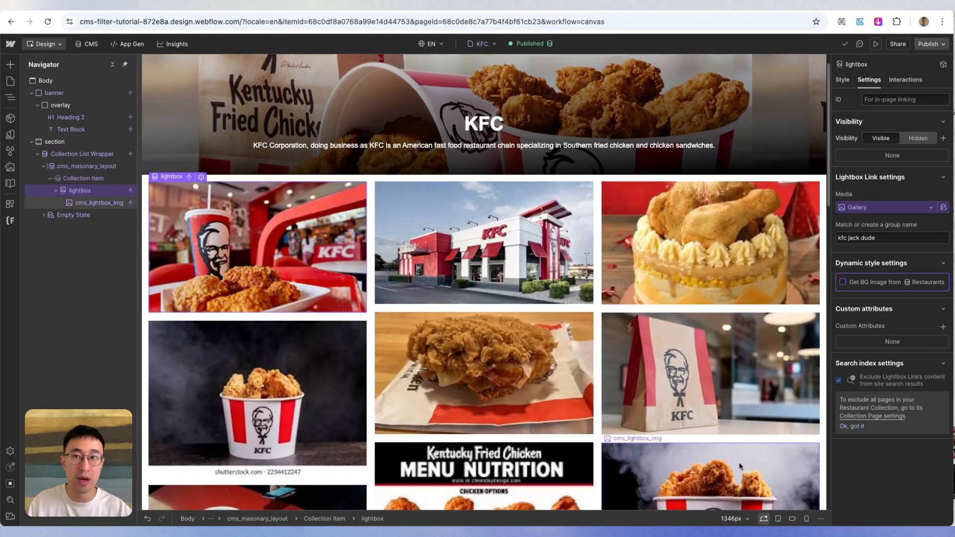
# - At the Mobile (L) breakpoint, set the column gap of cms_masonary_layout to 6 px
pyautogui.click(778, 519)
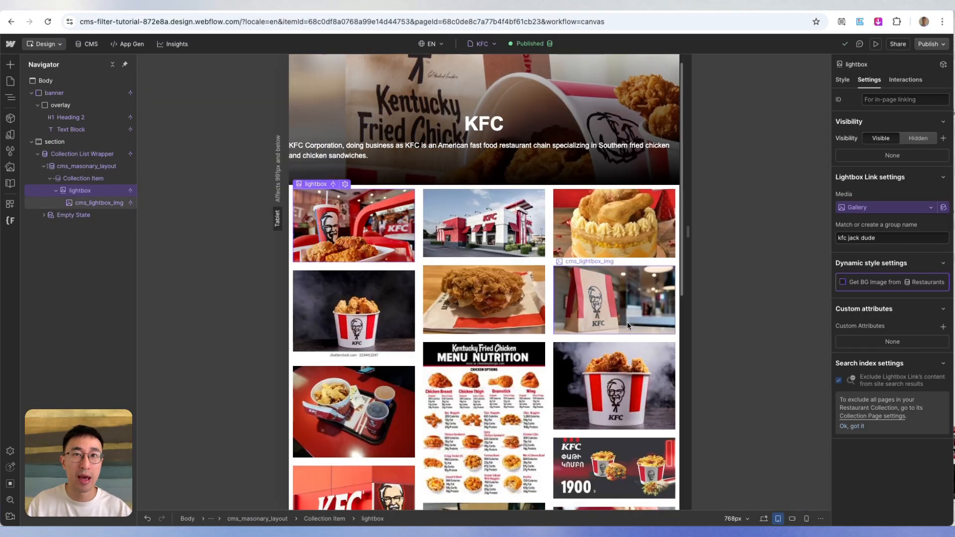
pyautogui.click(795, 519)
pyautogui.click(535, 247)
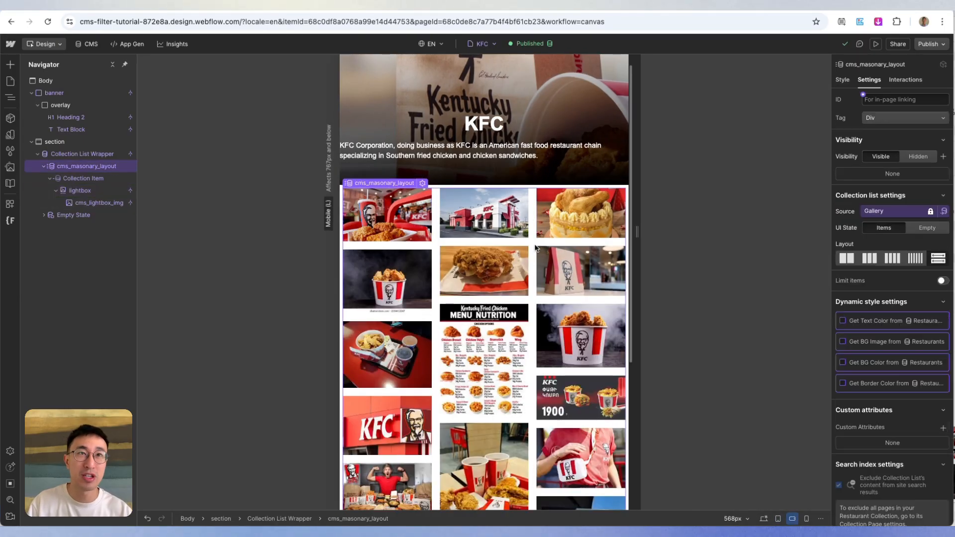
pyautogui.click(843, 80)
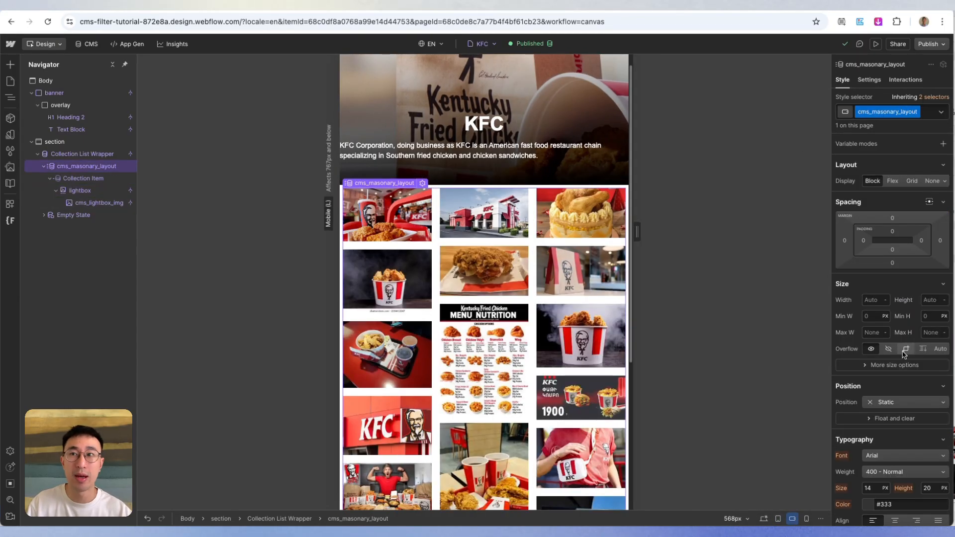
pyautogui.scroll(-5, 905, 353)
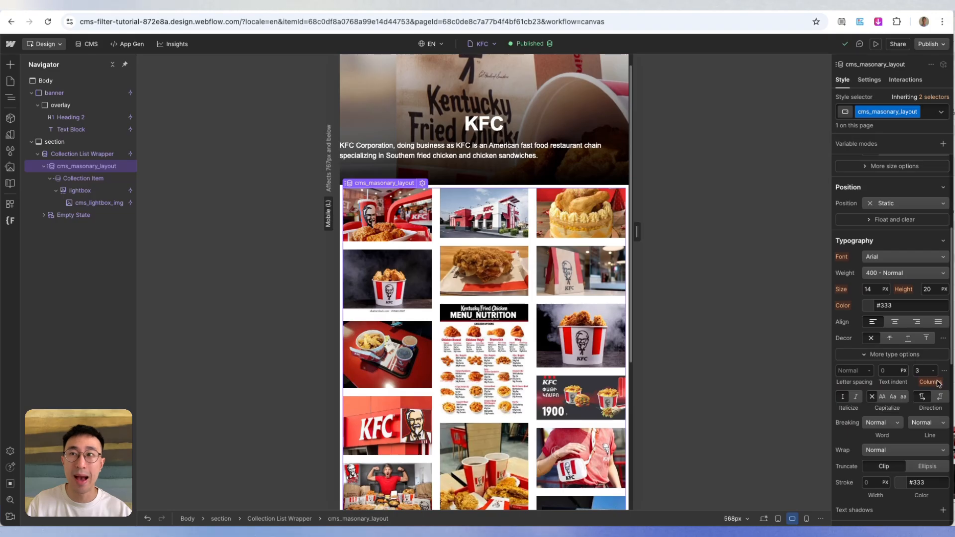
pyautogui.click(944, 371)
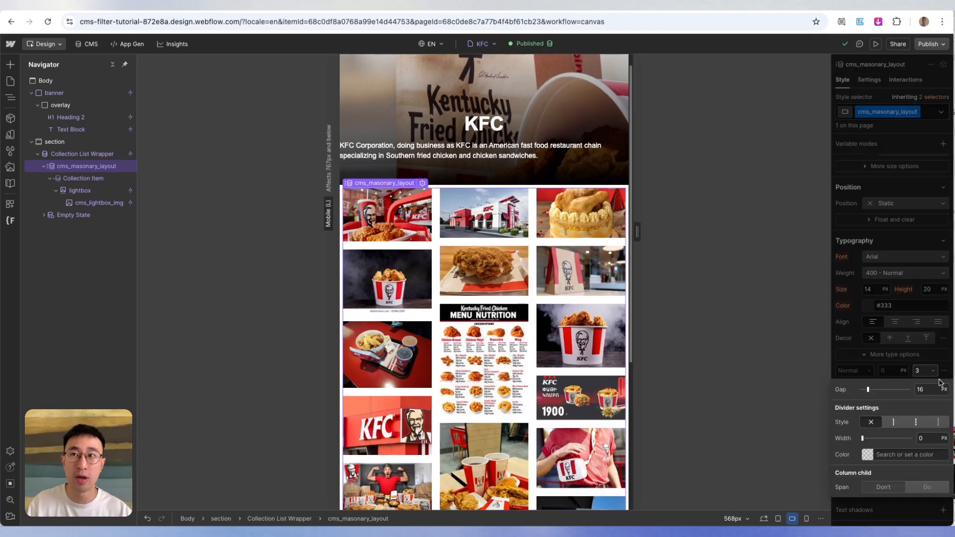
pyautogui.doubleClick(924, 389)
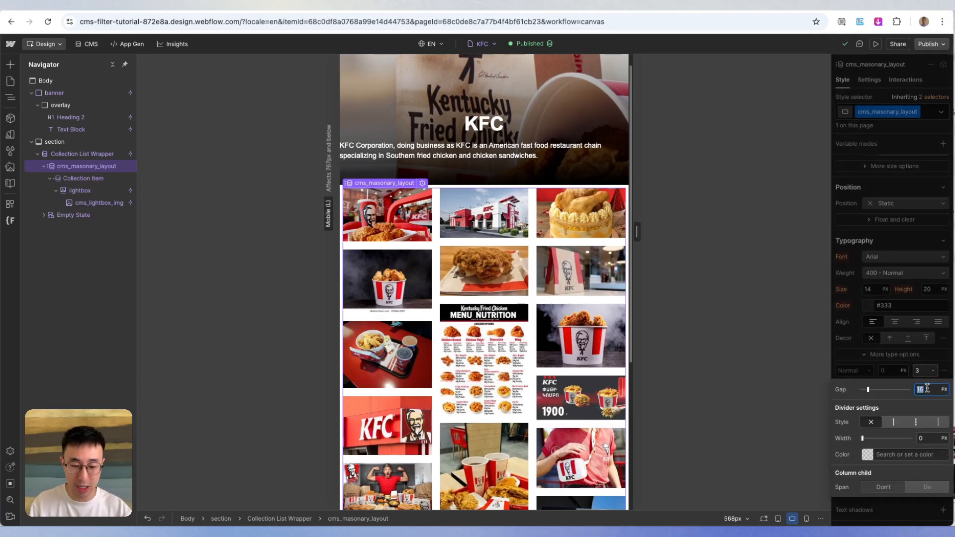
pyautogui.write('6')
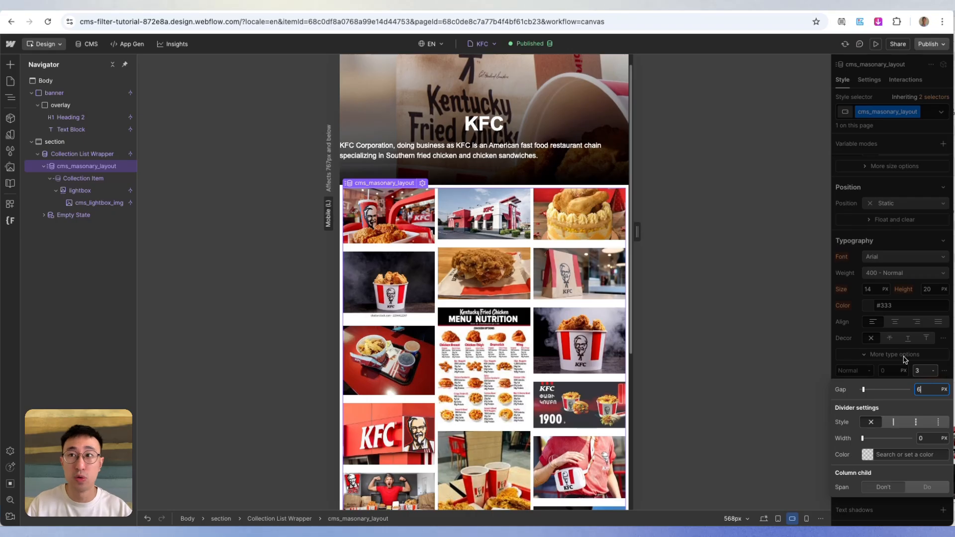
pyautogui.press('Escape')
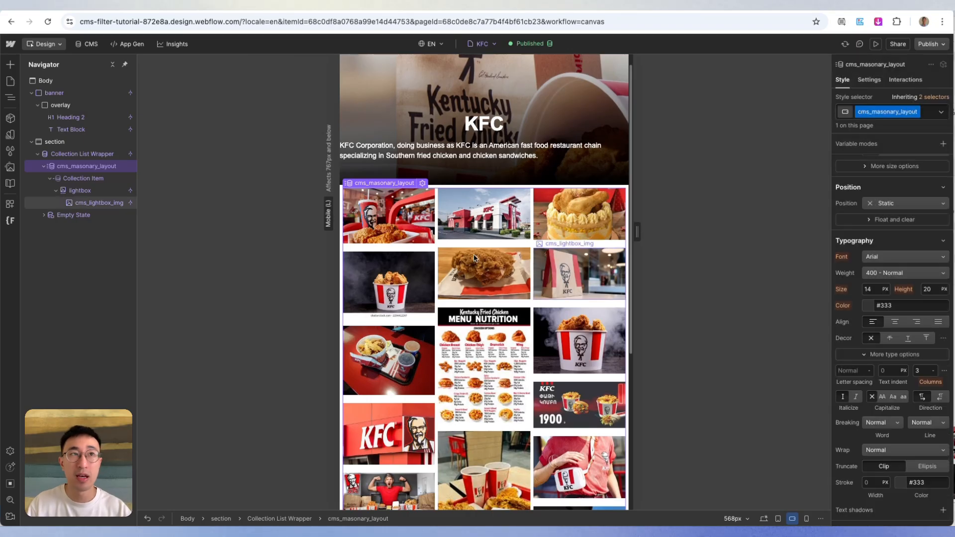
# - Set the lightbox's bottom margin to 6 px at the Mobile (L) breakpoint
pyautogui.click(80, 191)
pyautogui.scroll(4, 891, 248)
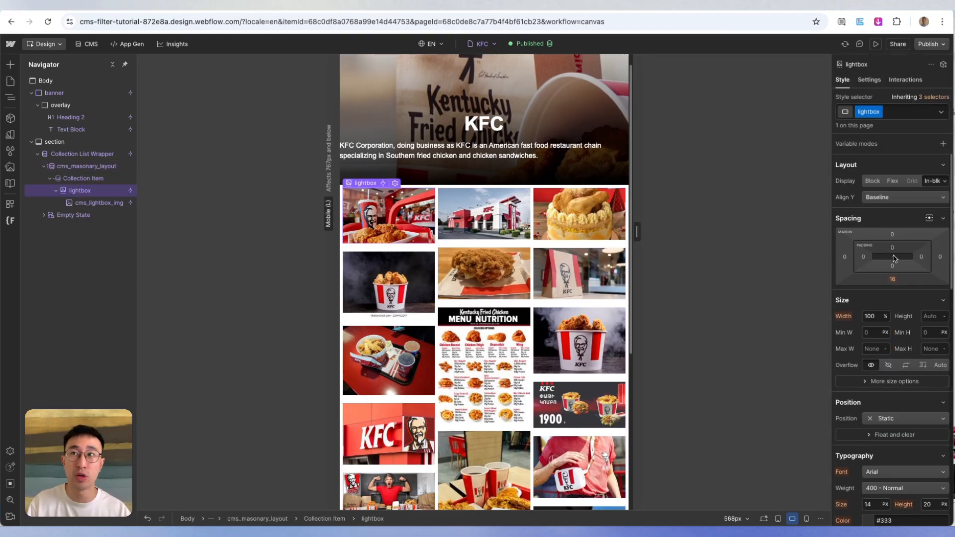
pyautogui.click(892, 279)
pyautogui.write('6')
pyautogui.press('Return')
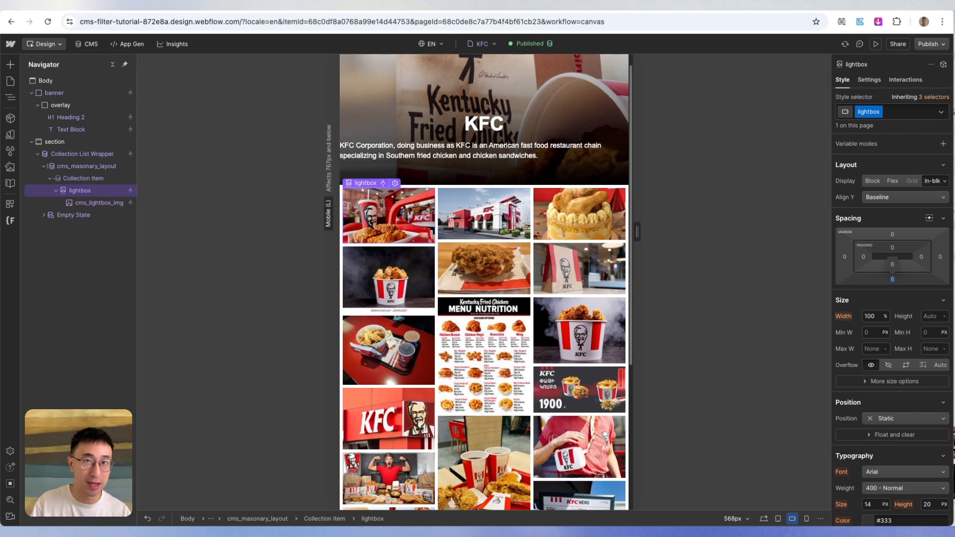
# - At the Mobile (P) breakpoint, set cms_masonary_layout to 2 columns
pyautogui.click(807, 519)
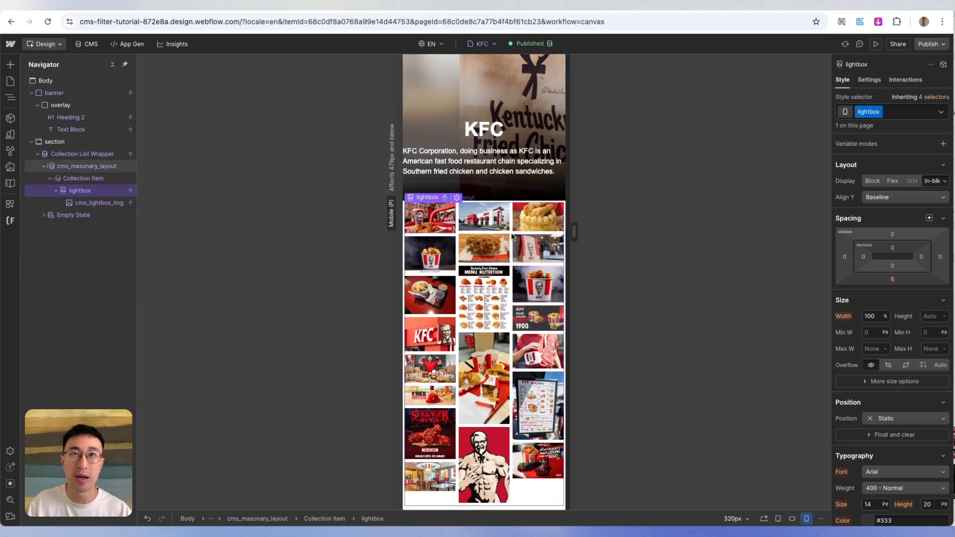
pyautogui.click(86, 166)
pyautogui.scroll(-5, 898, 360)
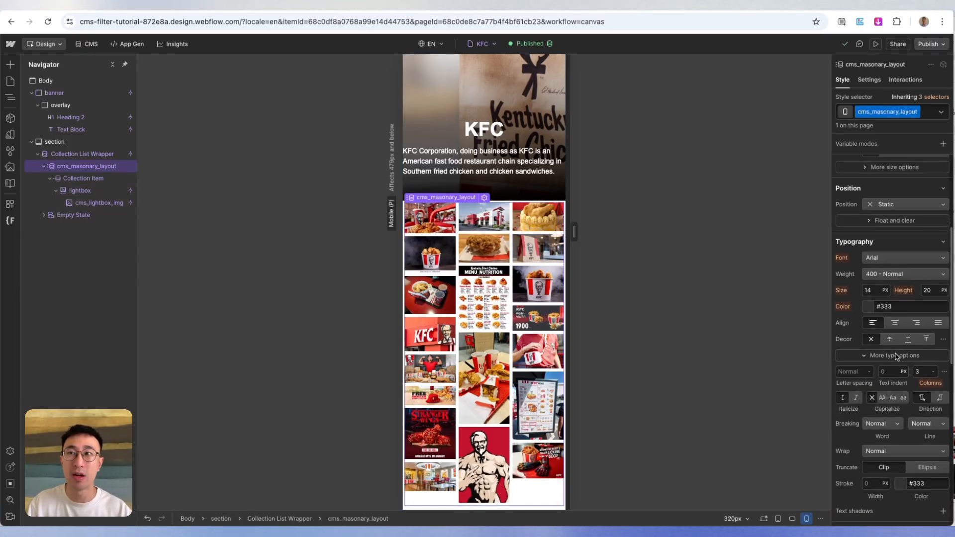
pyautogui.click(920, 319)
pyautogui.write('2')
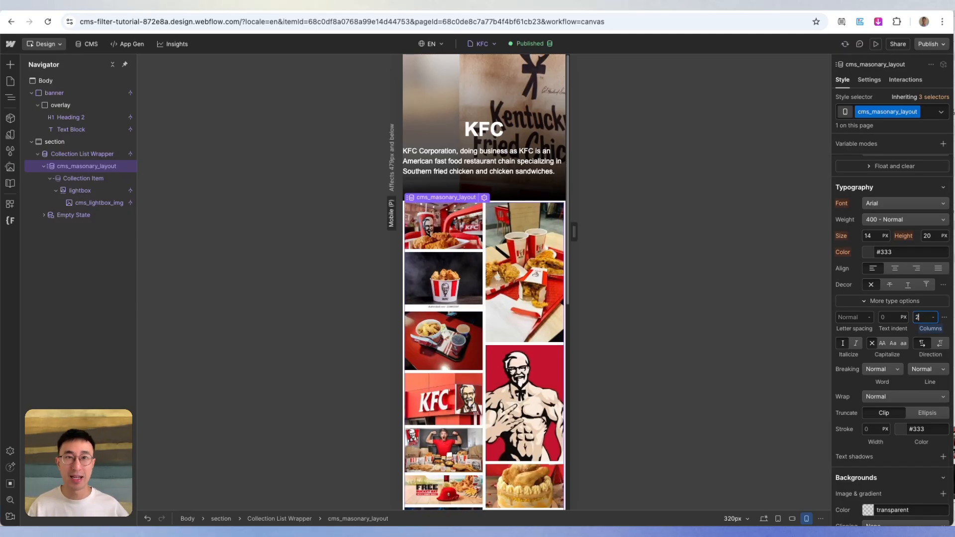
# - Preview the mobile portrait layout, open a gallery image in the lightbox and close it, then leave the preview
pyautogui.click(876, 45)
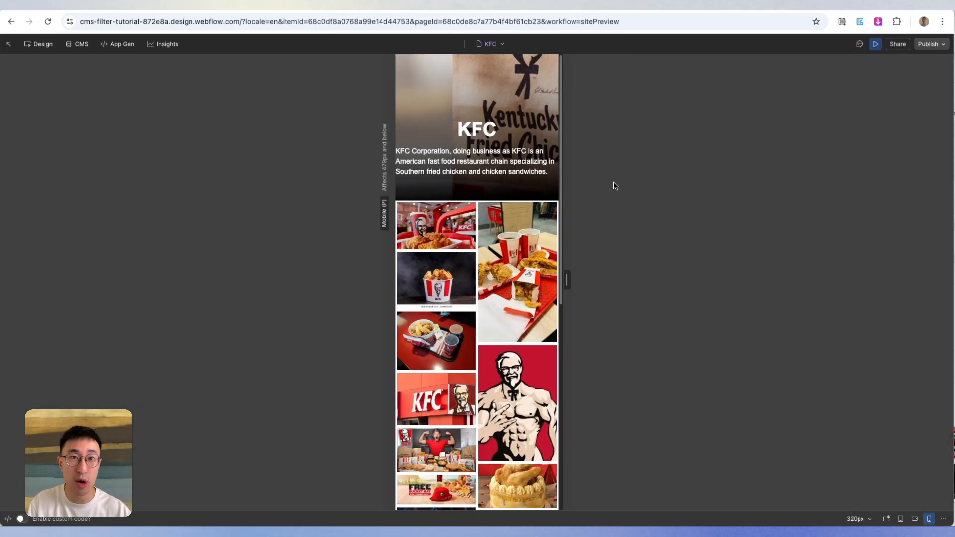
pyautogui.click(449, 246)
pyautogui.click(553, 67)
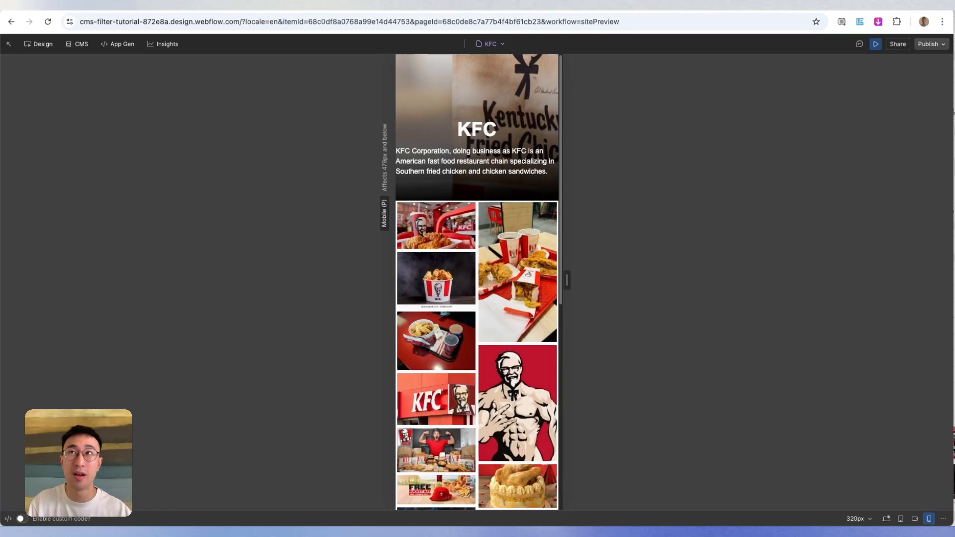
pyautogui.click(877, 46)
# - Return to the desktop breakpoint and look over the masonry gallery down to its end
pyautogui.click(763, 518)
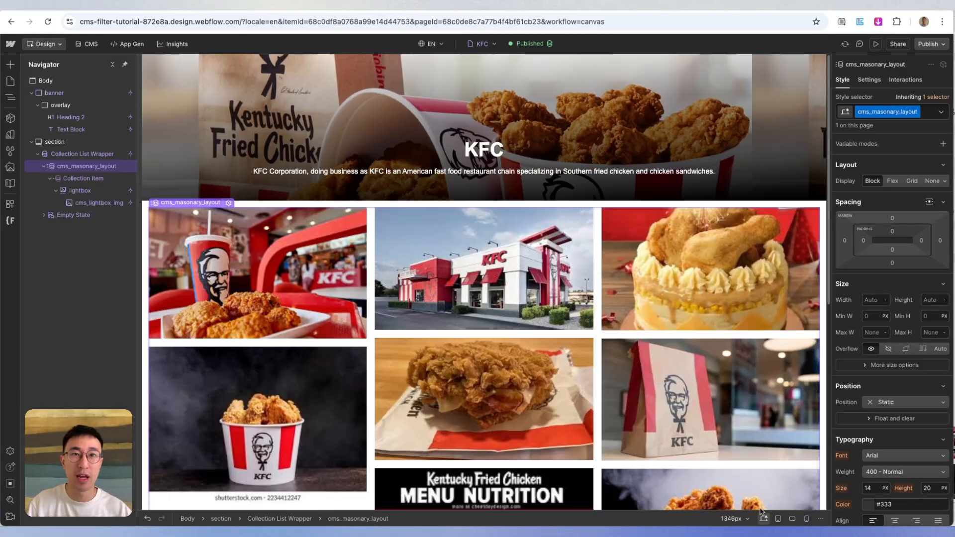
pyautogui.scroll(-10, 559, 307)
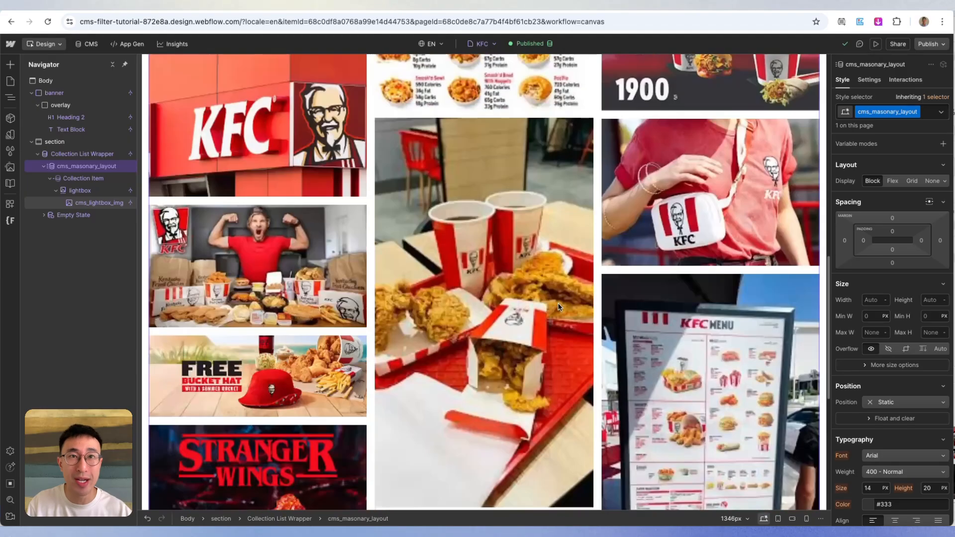
pyautogui.scroll(-7, 559, 307)
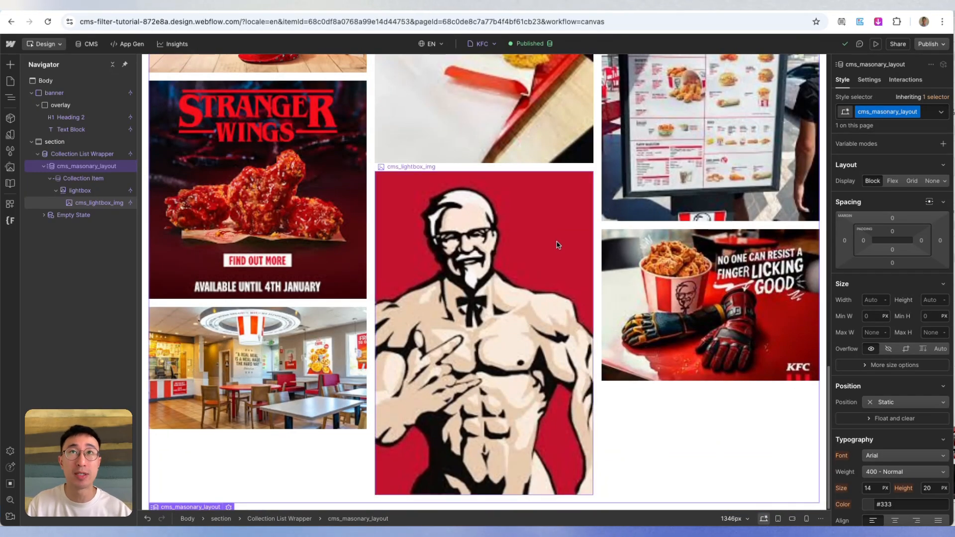
# - Switch to the Finsweet List Combine documentation, review its setup steps, and copy the Attributes script for the page head
pyautogui.click(721, 7)
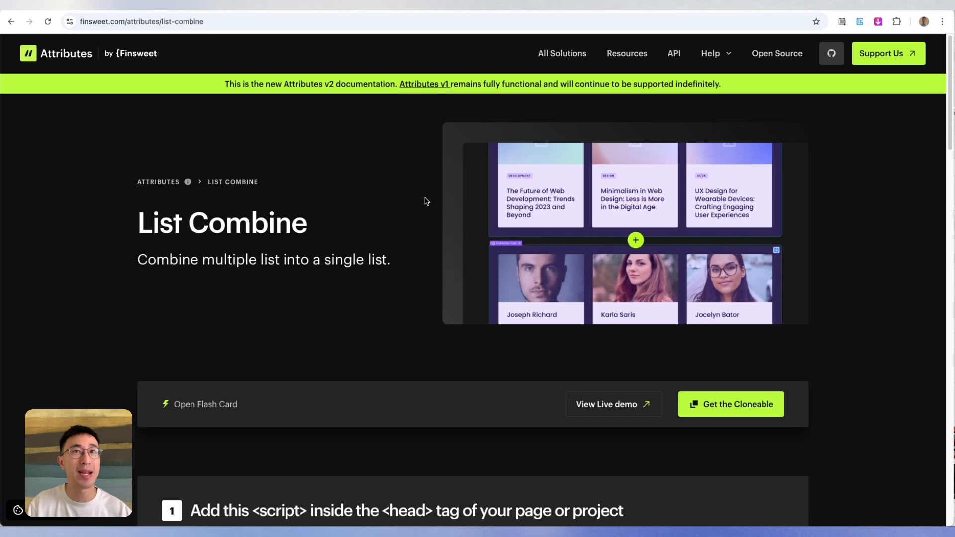
pyautogui.scroll(-1, 426, 201)
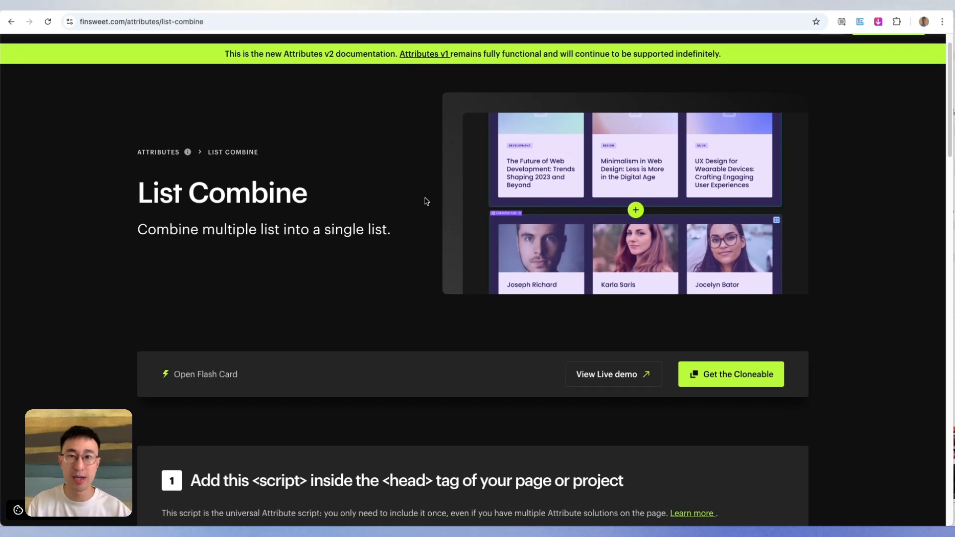
pyautogui.scroll(-5, 426, 201)
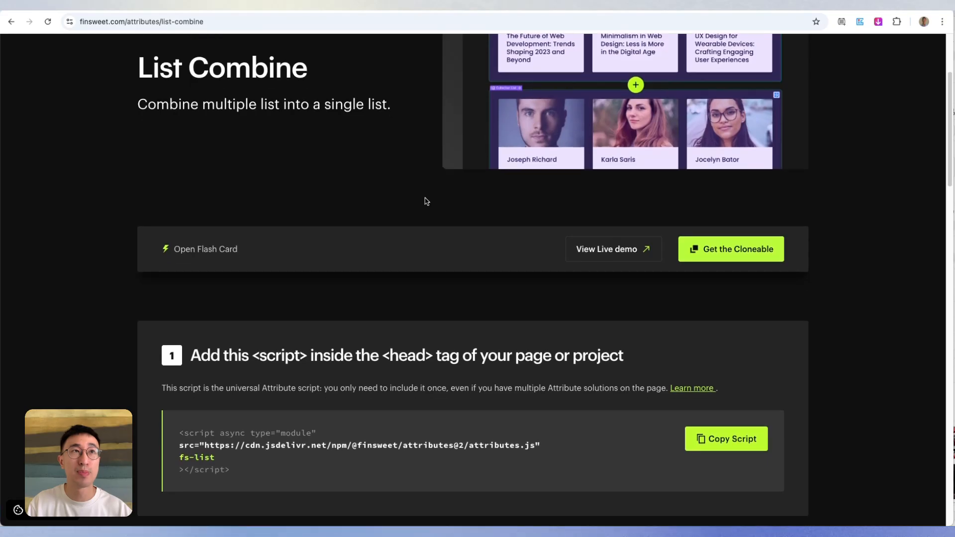
pyautogui.scroll(-4, 426, 201)
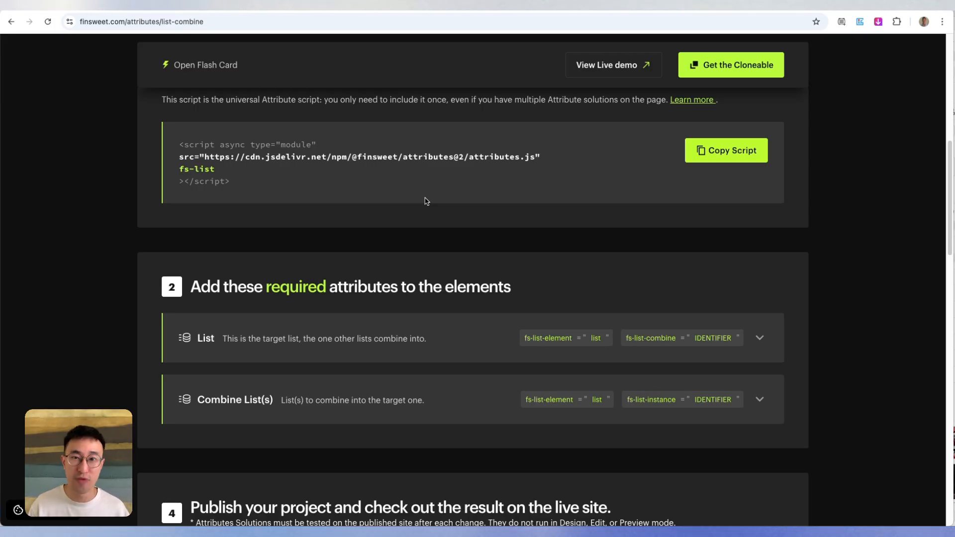
pyautogui.scroll(1, 515, 214)
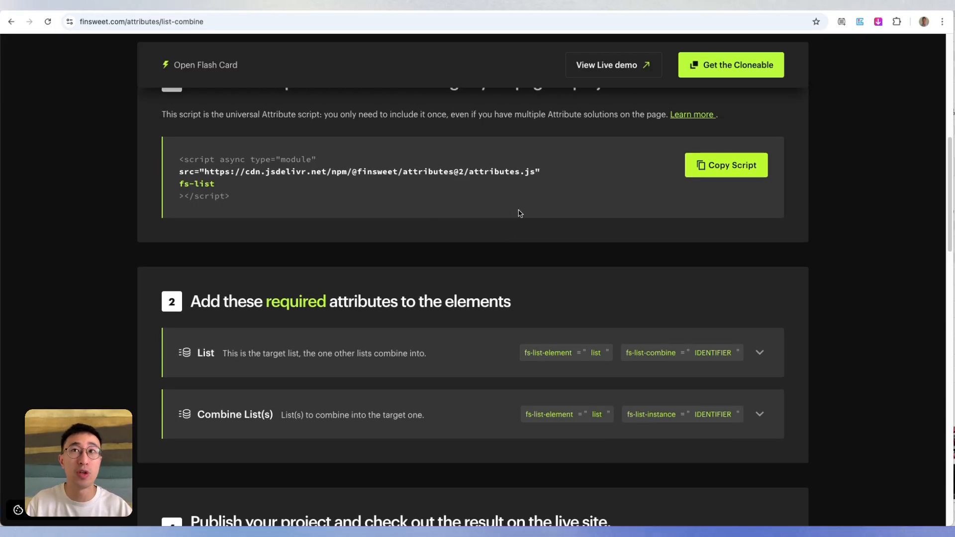
pyautogui.click(724, 170)
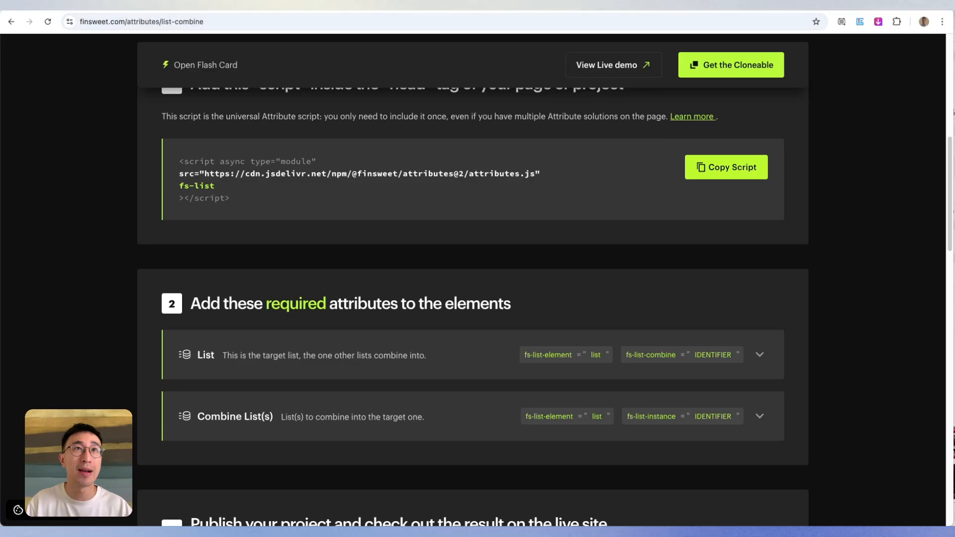
# - Switch to Webflow, paste the Finsweet Attributes script into the Restaurants Template's head custom code, and save the page settings
pyautogui.click(293, 4)
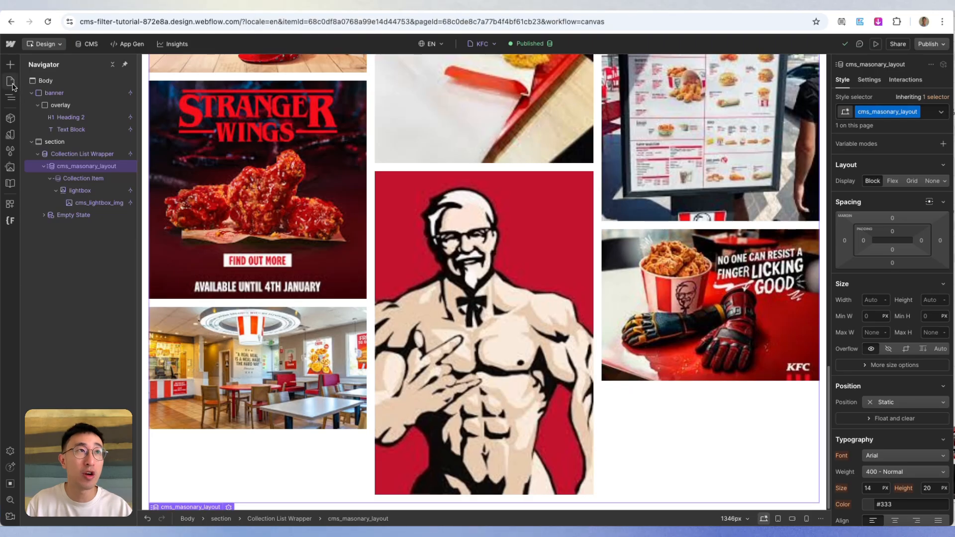
pyautogui.click(11, 81)
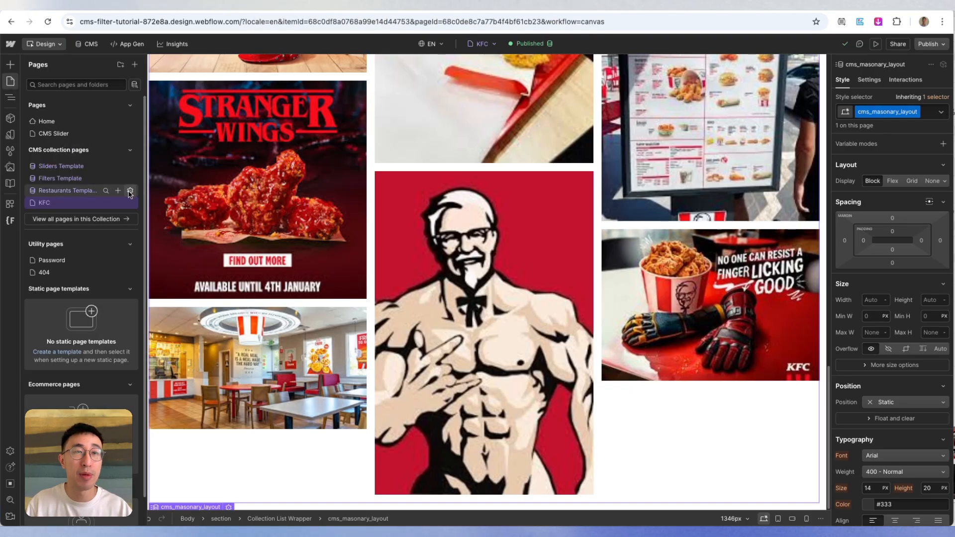
pyautogui.click(129, 191)
pyautogui.scroll(-15, 347, 282)
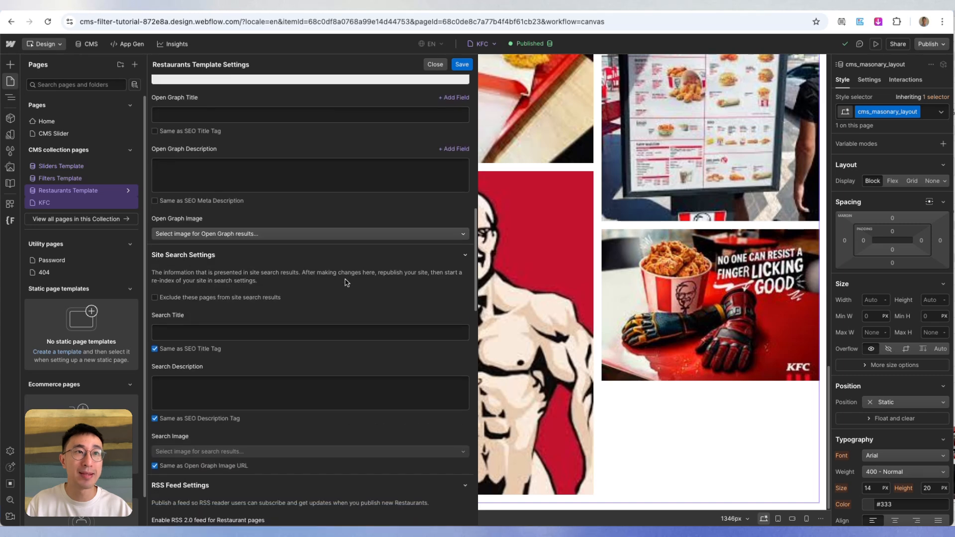
pyautogui.scroll(-8, 347, 282)
pyautogui.click(324, 293)
pyautogui.hotkey('ctrl', 'v')
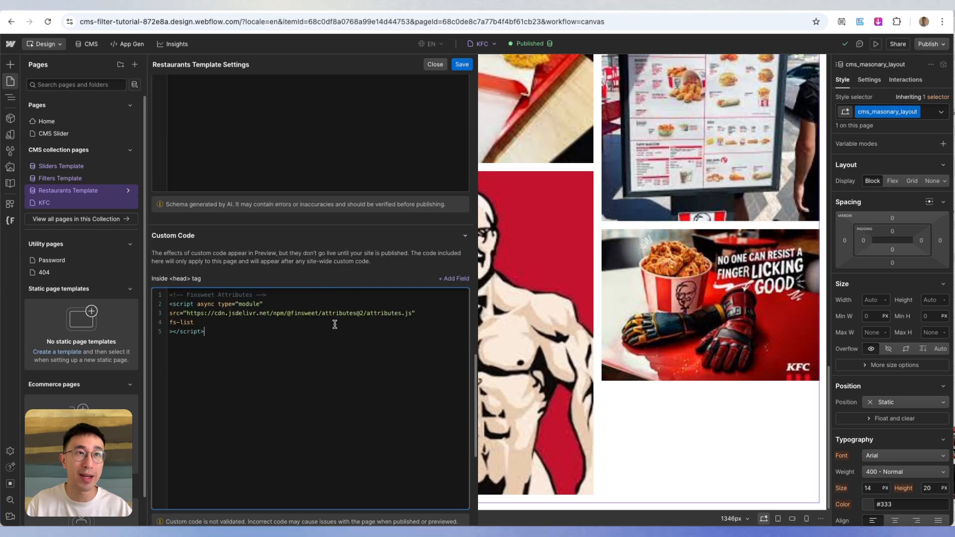
pyautogui.click(462, 64)
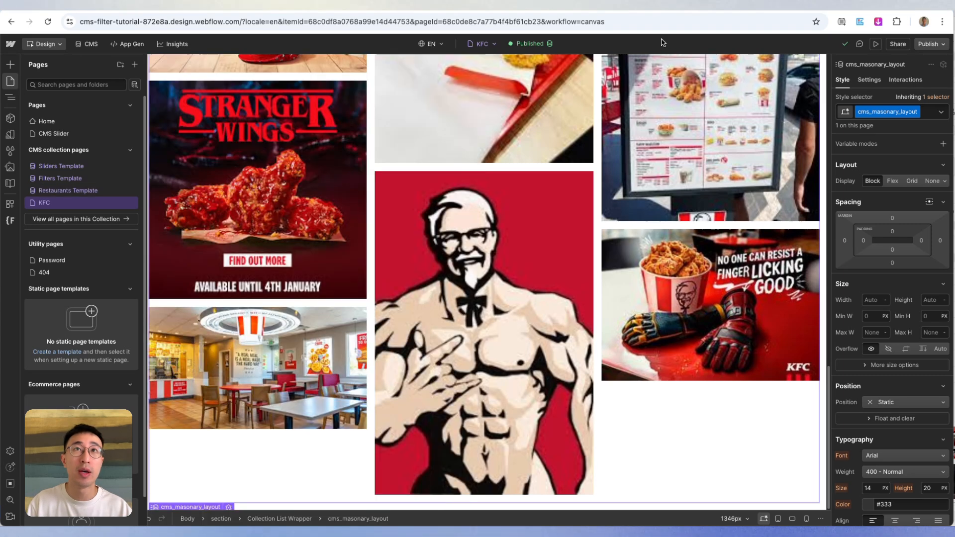
# - Switch to the Finsweet List Combine documentation, expand the required List attributes, and copy the name fs-list-element
pyautogui.click(712, 6)
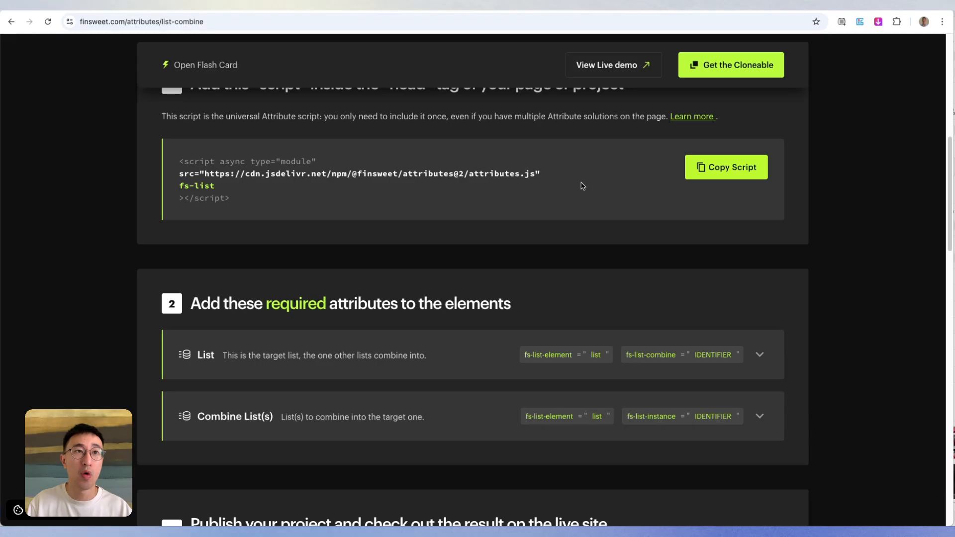
pyautogui.scroll(-3, 582, 185)
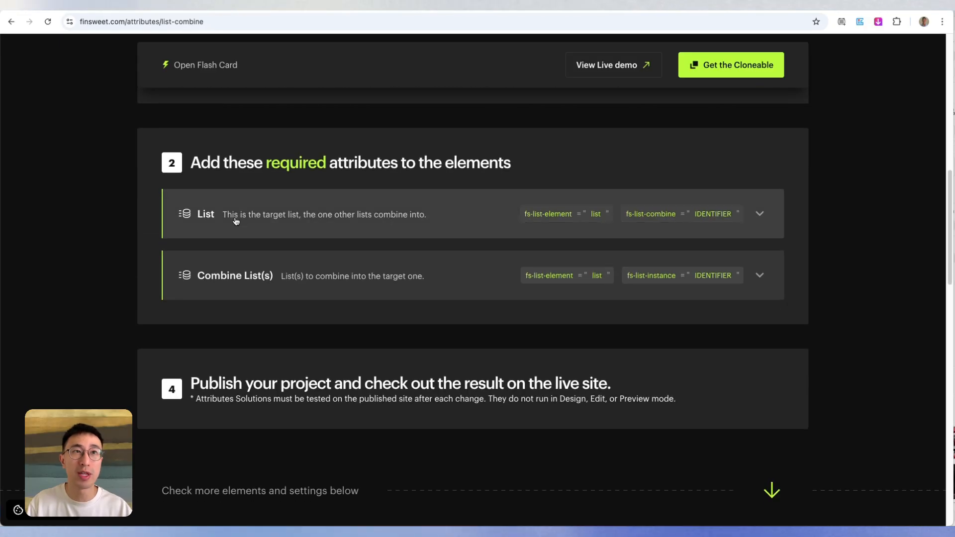
pyautogui.click(464, 221)
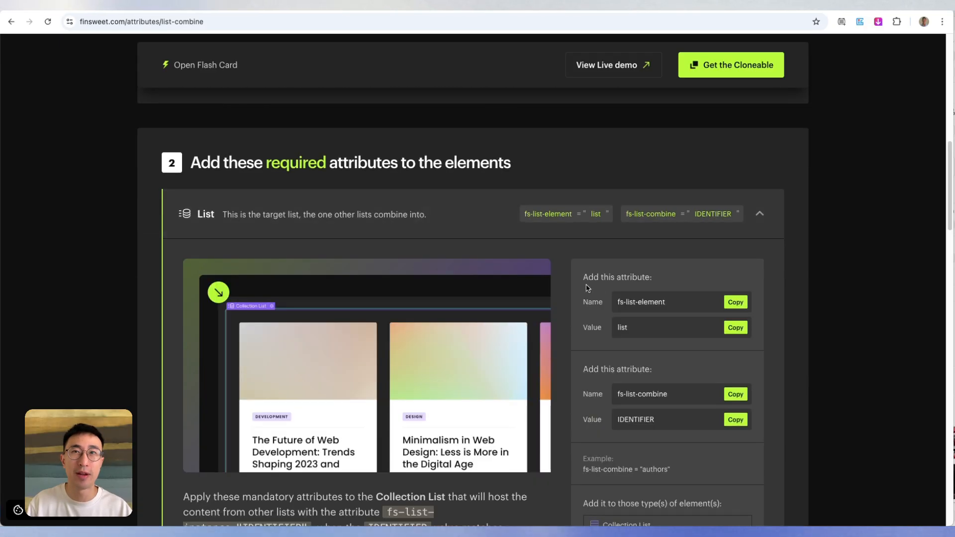
pyautogui.scroll(-1, 608, 267)
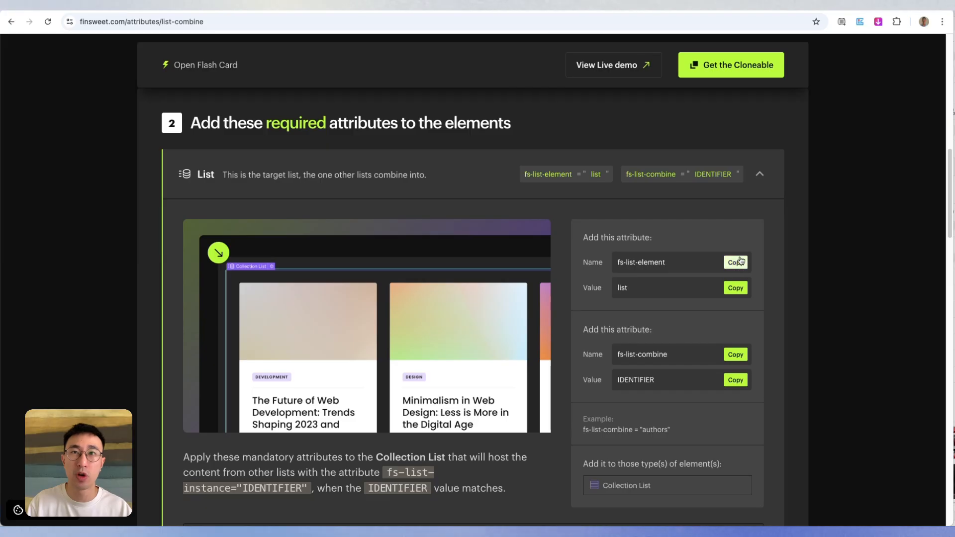
pyautogui.click(739, 263)
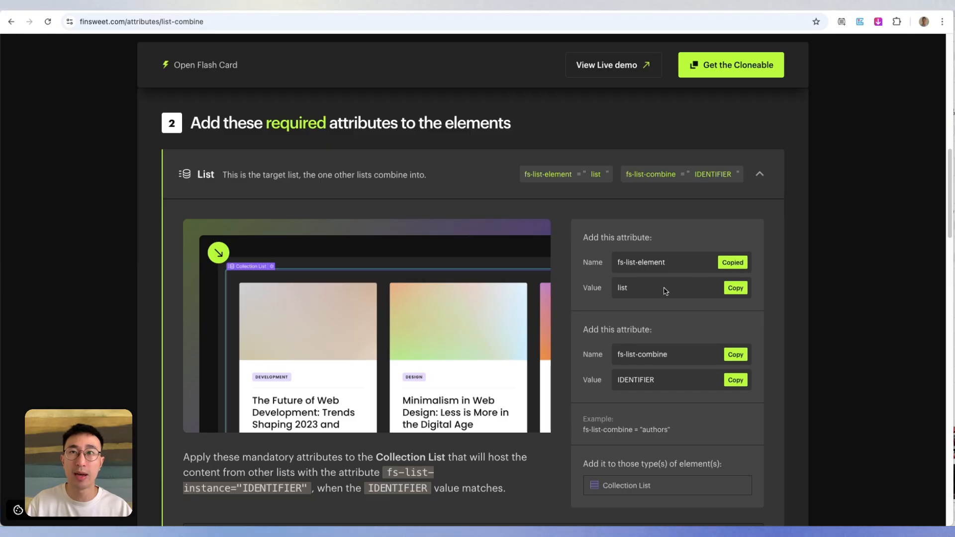
# - Back in Webflow, add a custom attribute named fs-list-element to the cms_masonary_layout collection list
pyautogui.click(299, 11)
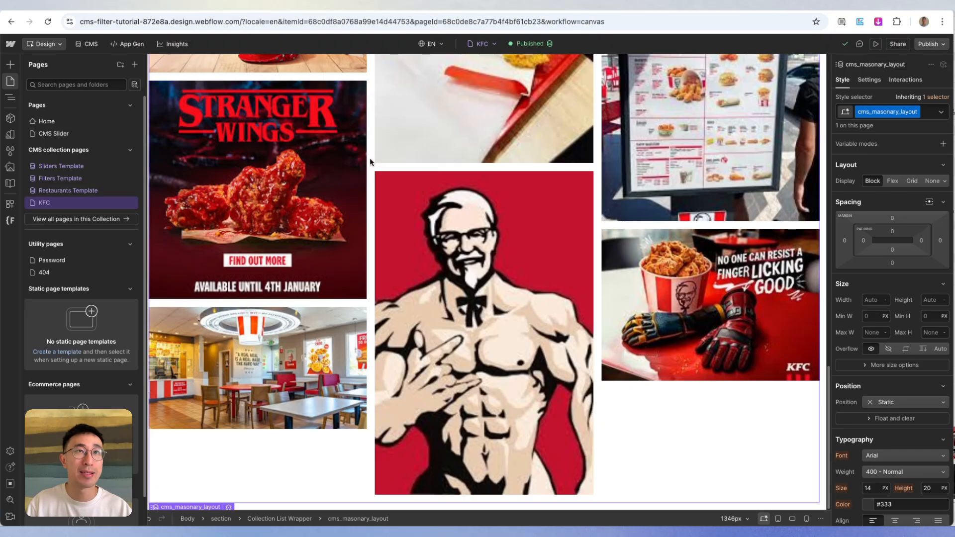
pyautogui.press('z')
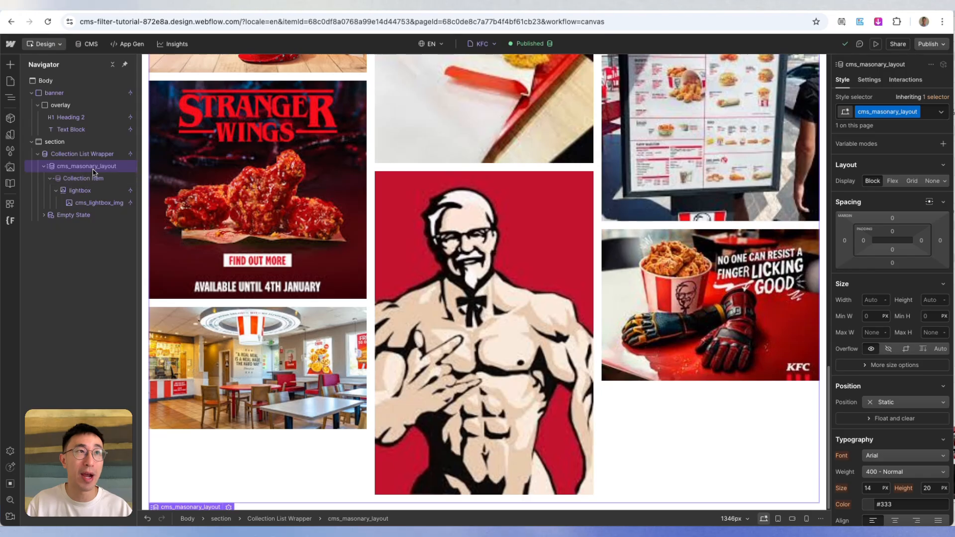
pyautogui.click(870, 80)
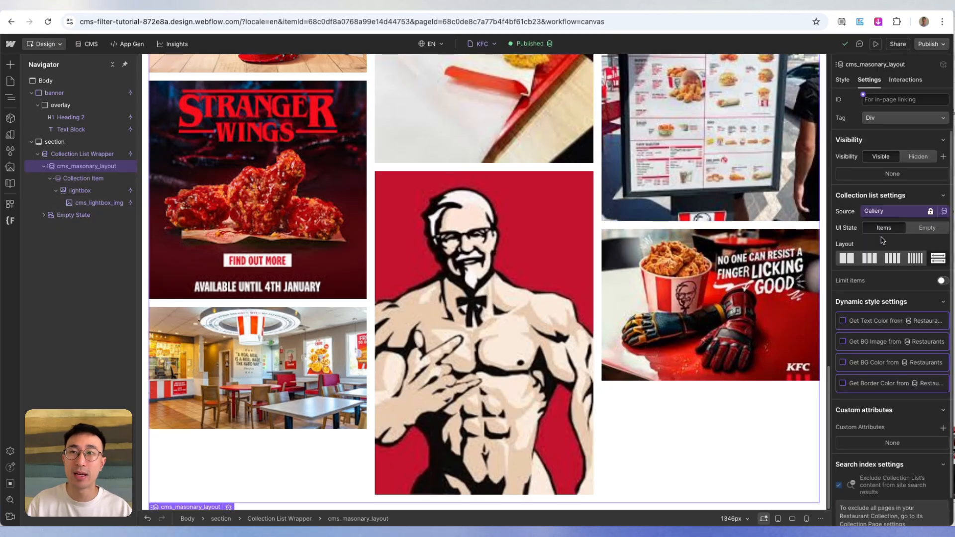
pyautogui.scroll(-1, 891, 298)
pyautogui.click(943, 407)
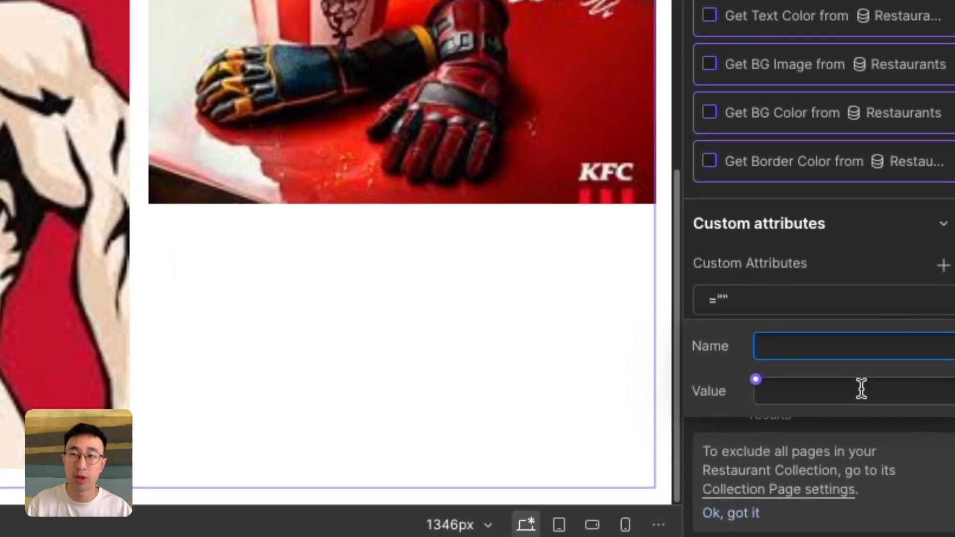
pyautogui.hotkey('ctrl', 'v')
# - Copy the value list from the Finsweet documentation and set it as the fs-list-element value on cms_masonary_layout in Webflow
pyautogui.click(861, 390)
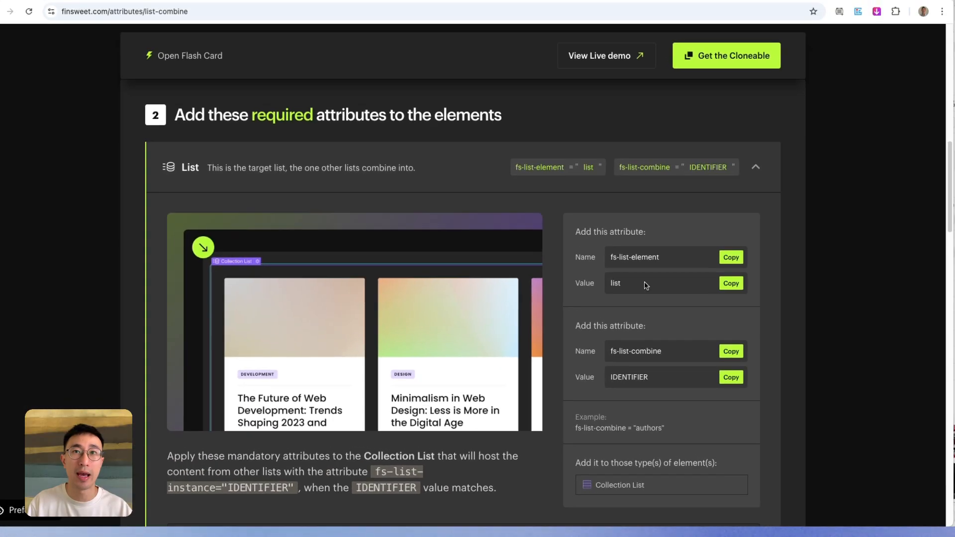
pyautogui.click(731, 283)
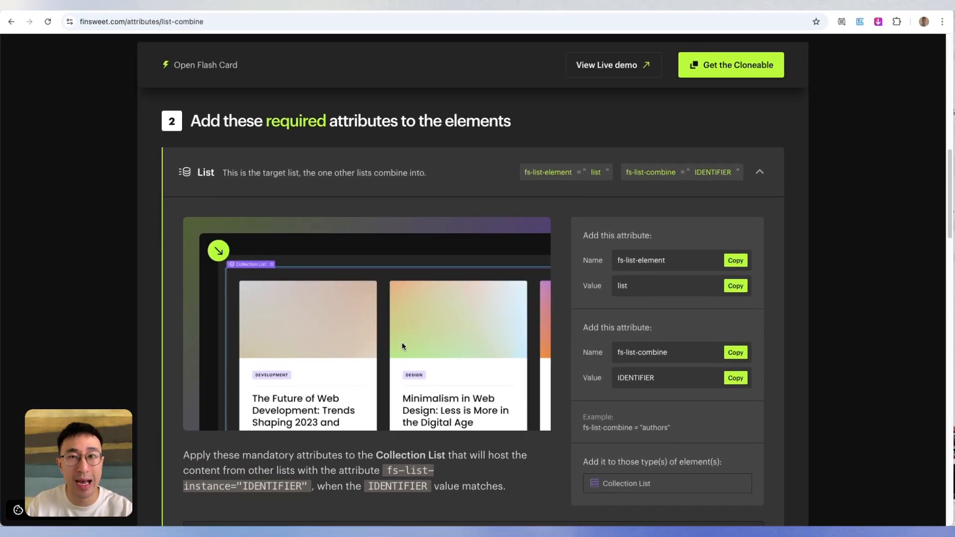
pyautogui.scroll(-1, 646, 475)
pyautogui.moveTo(608, 475); pyautogui.dragTo(675, 481)
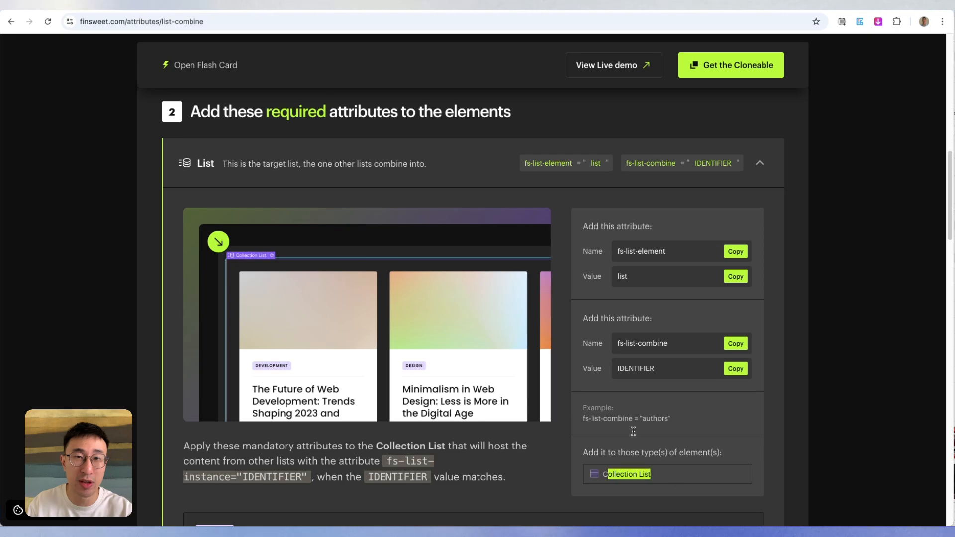
pyautogui.click(261, 5)
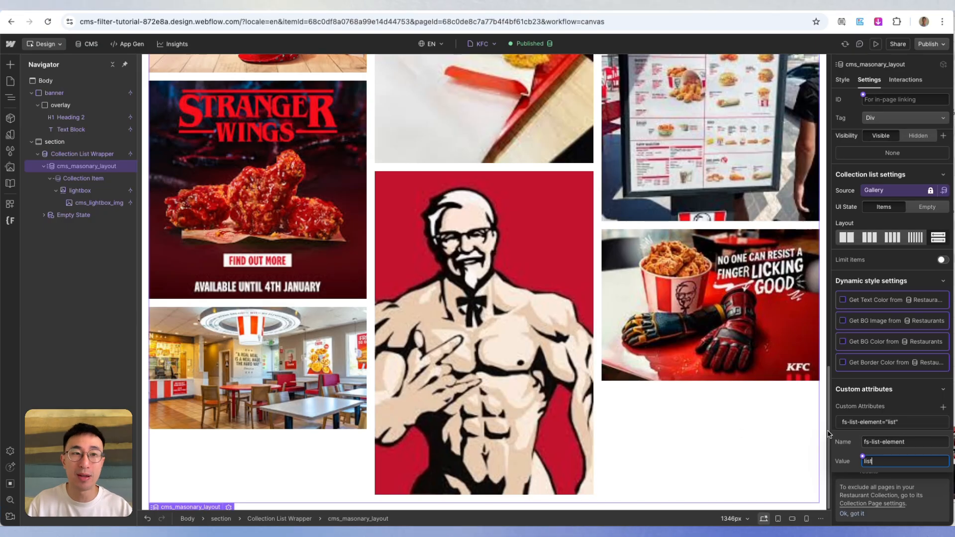
pyautogui.click(91, 169)
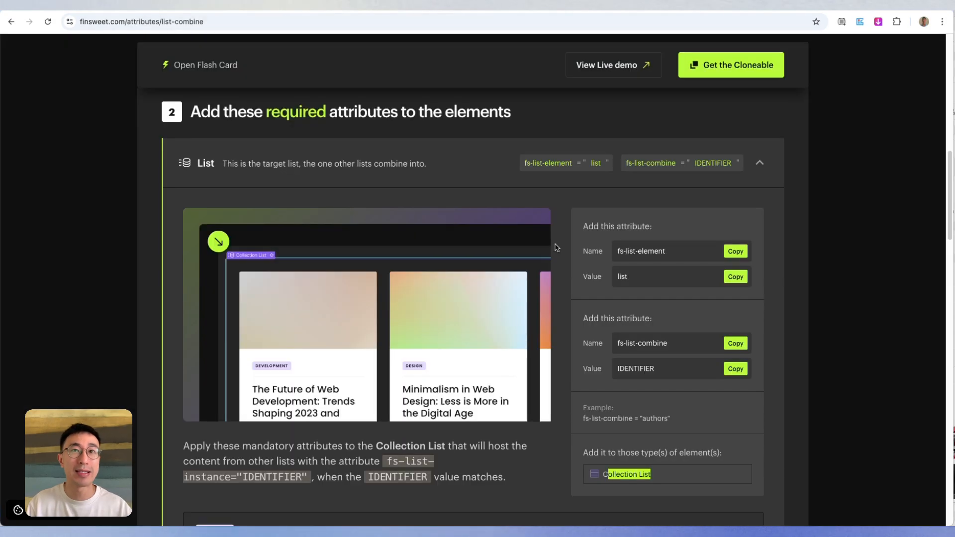
# - Copy fs-list-combine from the Finsweet documentation and add it to cms_masonary_layout in Webflow as a custom attribute with the value kfc
pyautogui.scroll(-2, 597, 279)
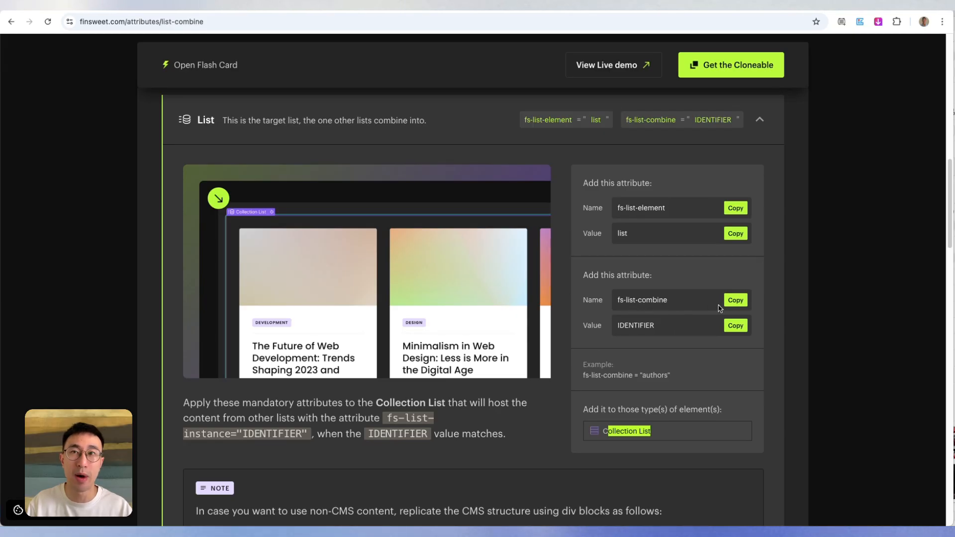
pyautogui.click(735, 301)
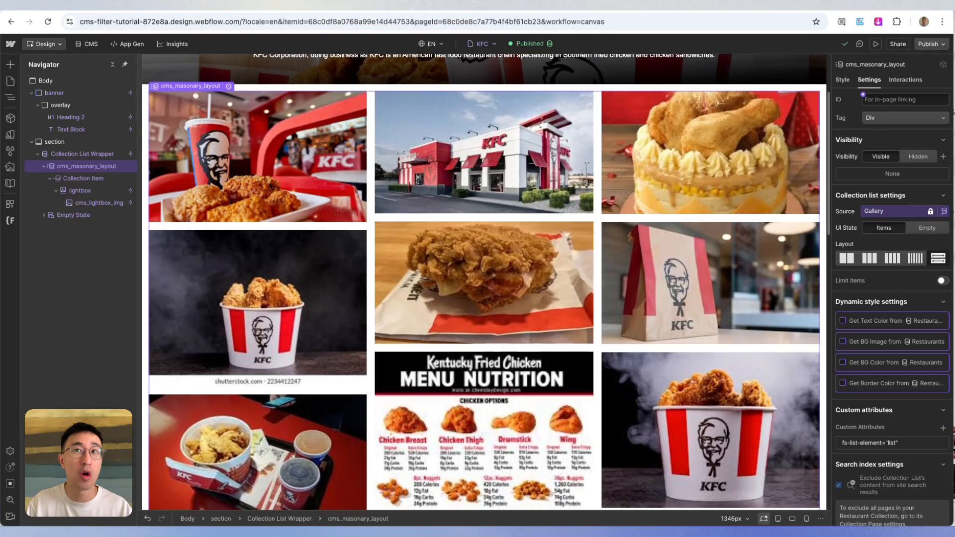
pyautogui.click(943, 428)
pyautogui.hotkey('ctrl', 'v')
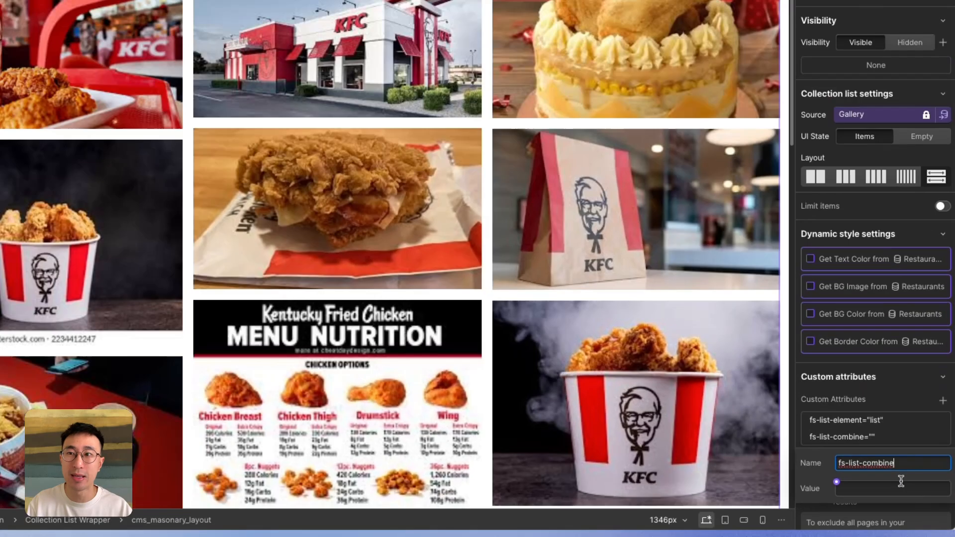
pyautogui.click(901, 482)
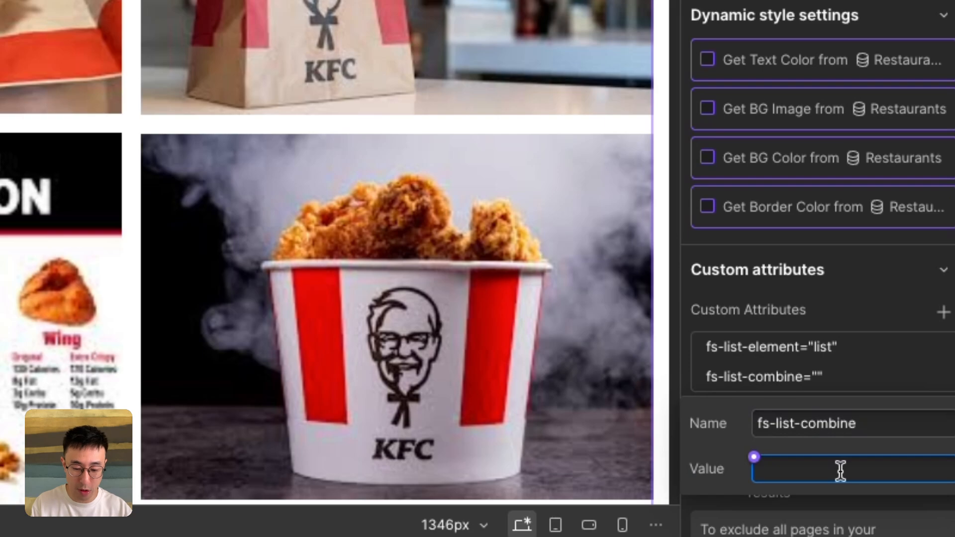
pyautogui.click(847, 306)
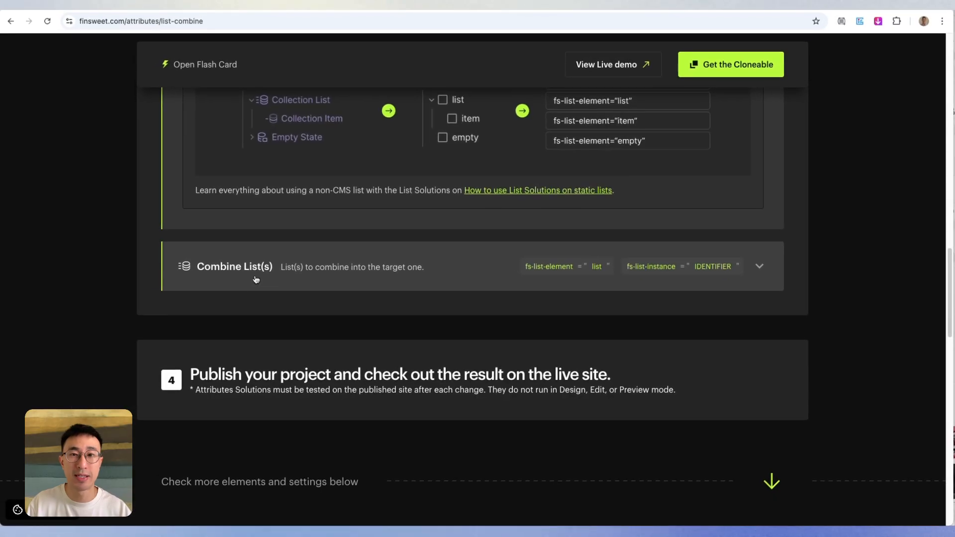
# - Review the Combine List(s) attributes in the Finsweet documentation, and duplicate the gallery's Collection List Wrapper within the section in Webflow
pyautogui.click(344, 278)
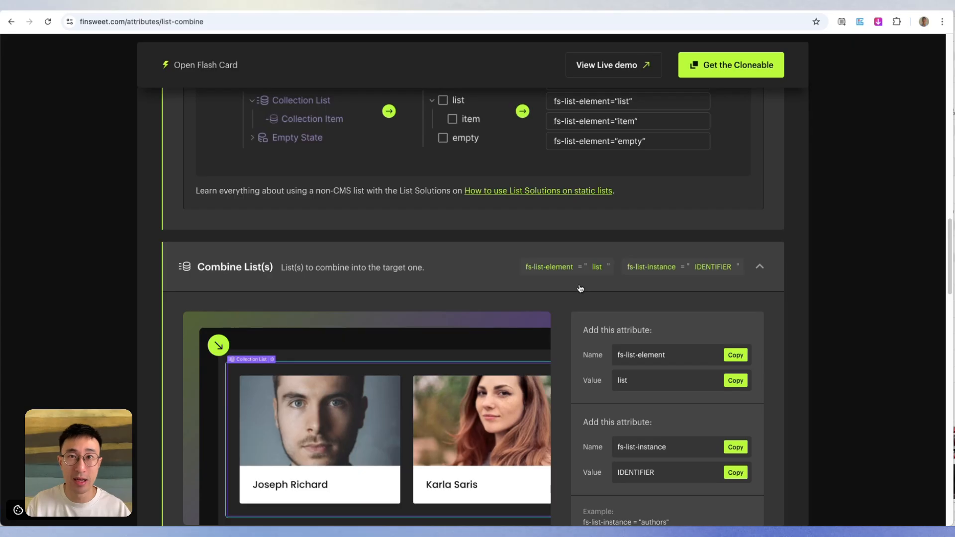
pyautogui.scroll(-5, 580, 289)
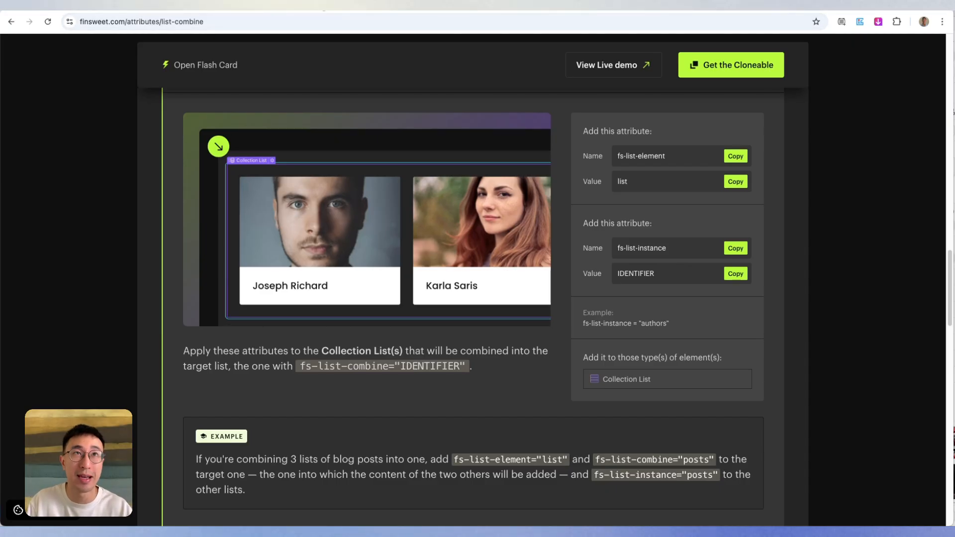
pyautogui.click(361, 5)
pyautogui.scroll(3, 509, 292)
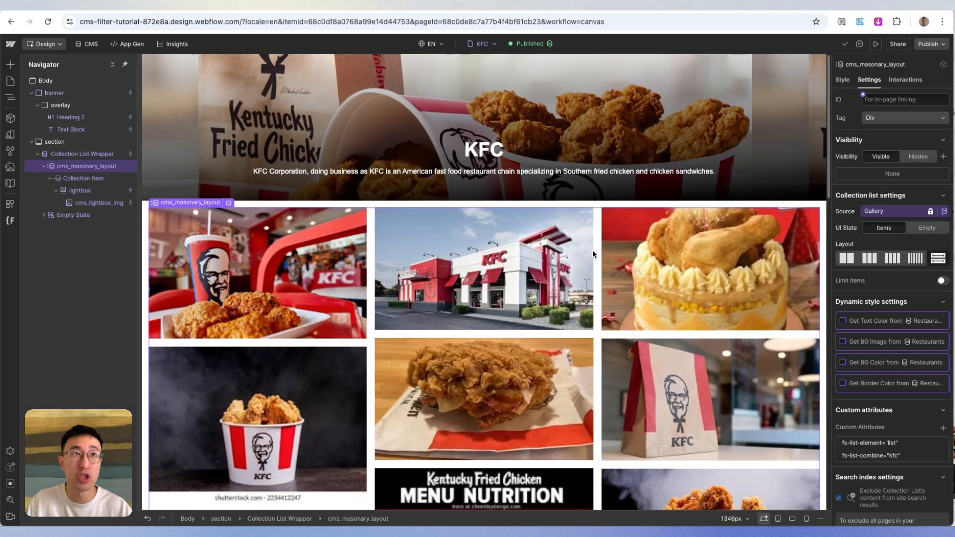
pyautogui.click(40, 155)
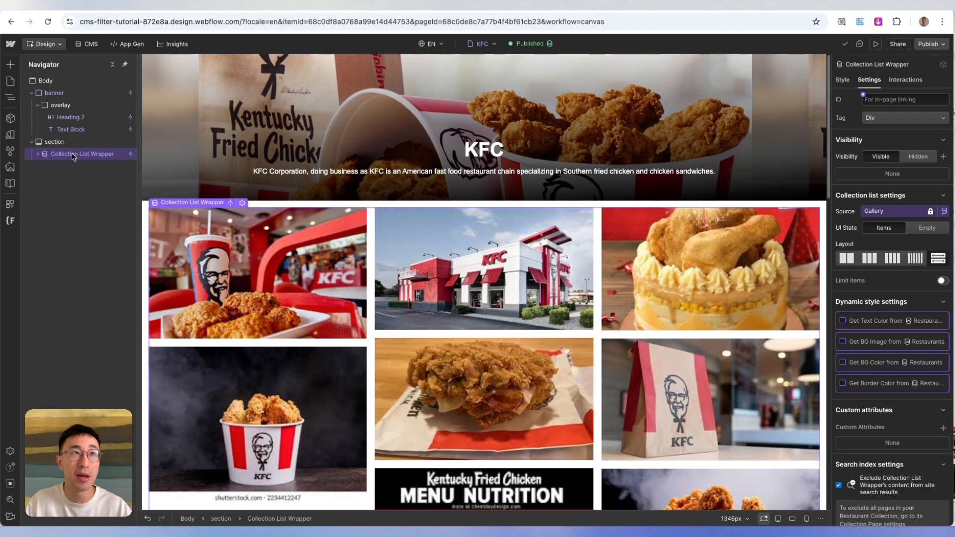
pyautogui.press('super+d')
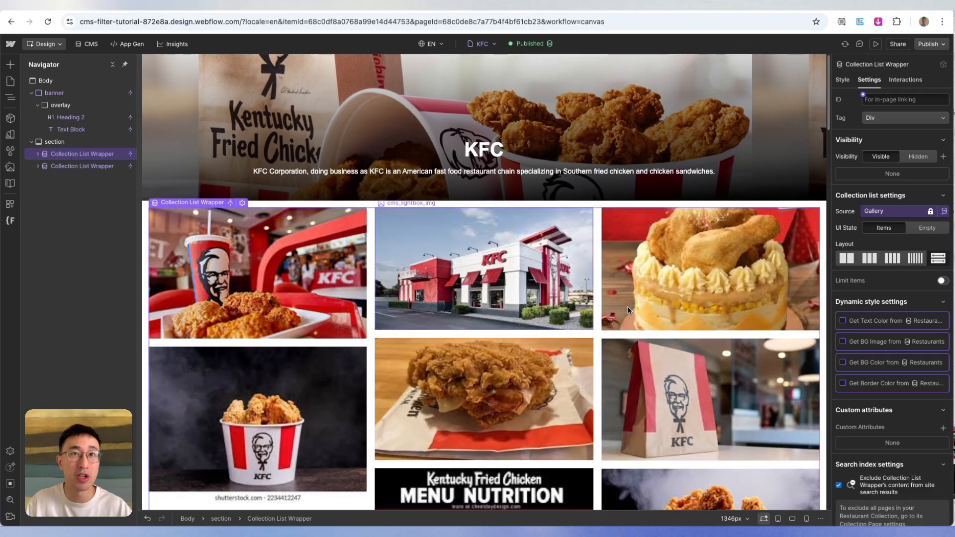
pyautogui.scroll(-20, 153, 100)
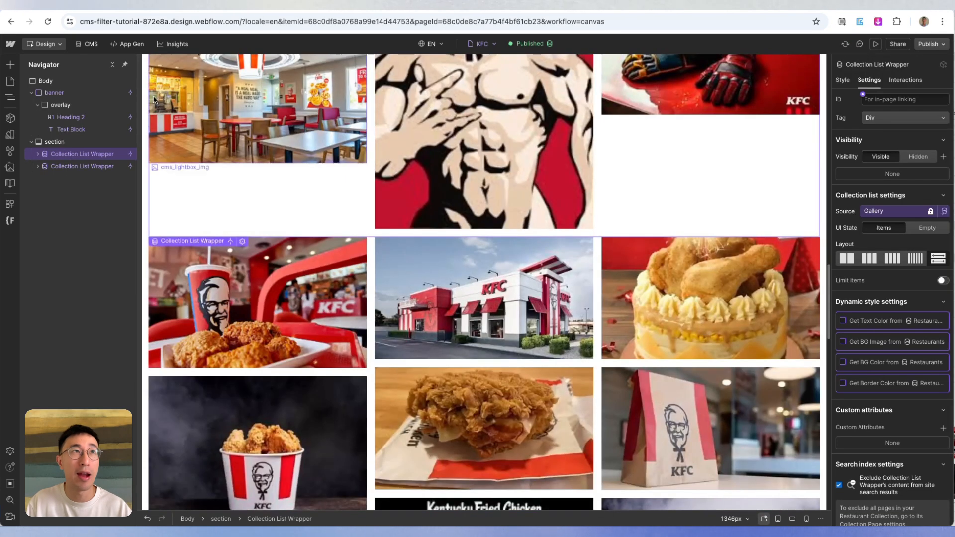
# - Add a Multi-image field labelled Gallery #2 to the Restaurants CMS collection
pyautogui.click(89, 46)
pyautogui.click(58, 115)
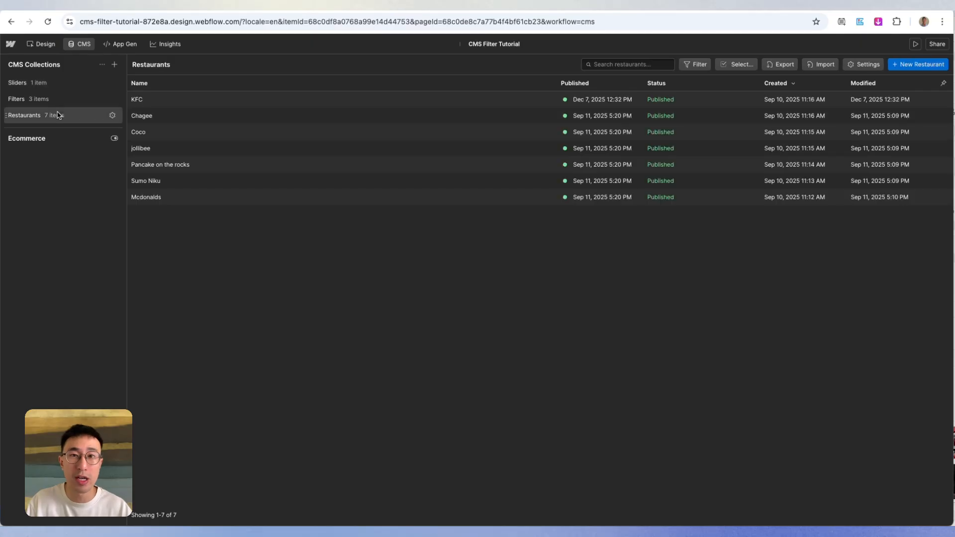
pyautogui.click(865, 65)
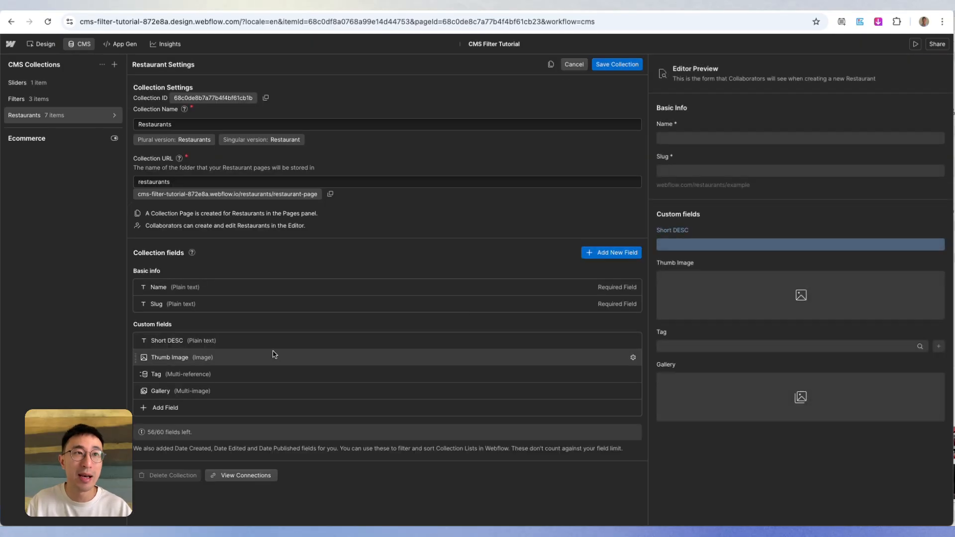
pyautogui.click(199, 412)
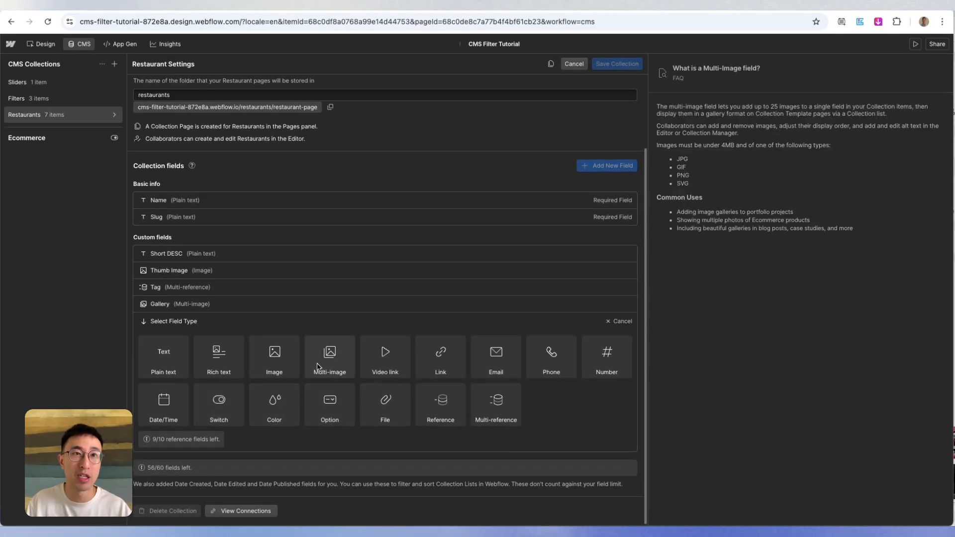
pyautogui.click(328, 351)
pyautogui.write('Gallery #2')
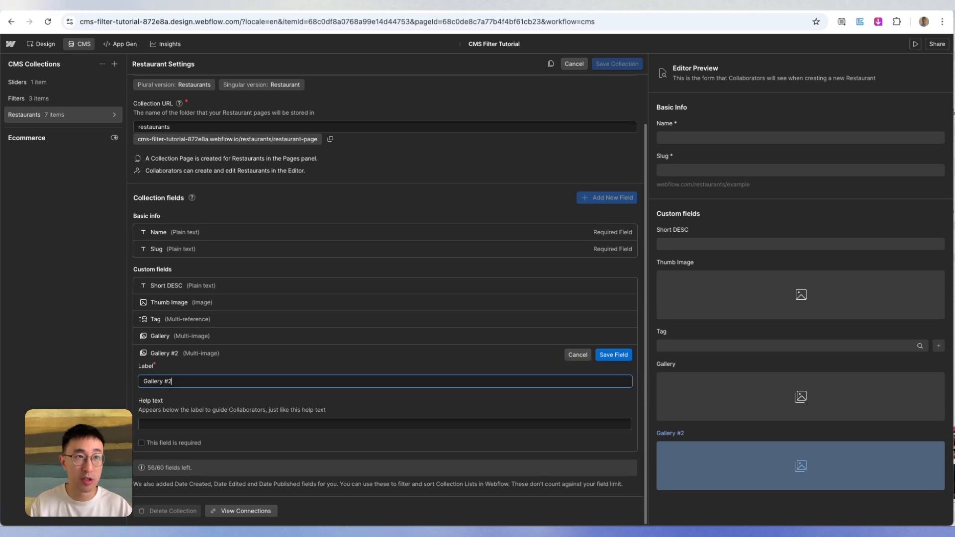
pyautogui.press('Return')
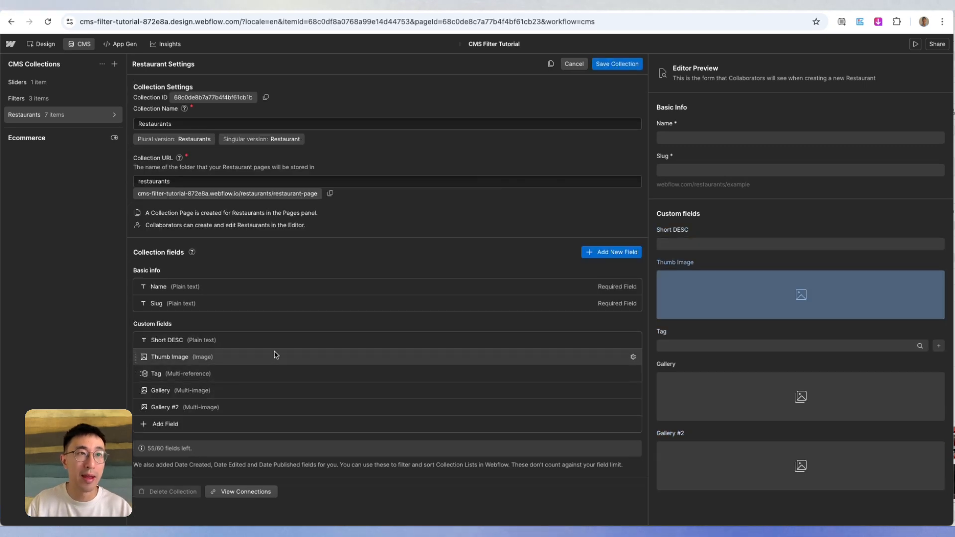
# - Save the Restaurants collection and add Bitmap 22.jpg and Bitmap.jpg from the KFC folder to the KFC item's Gallery #2 field
pyautogui.click(613, 63)
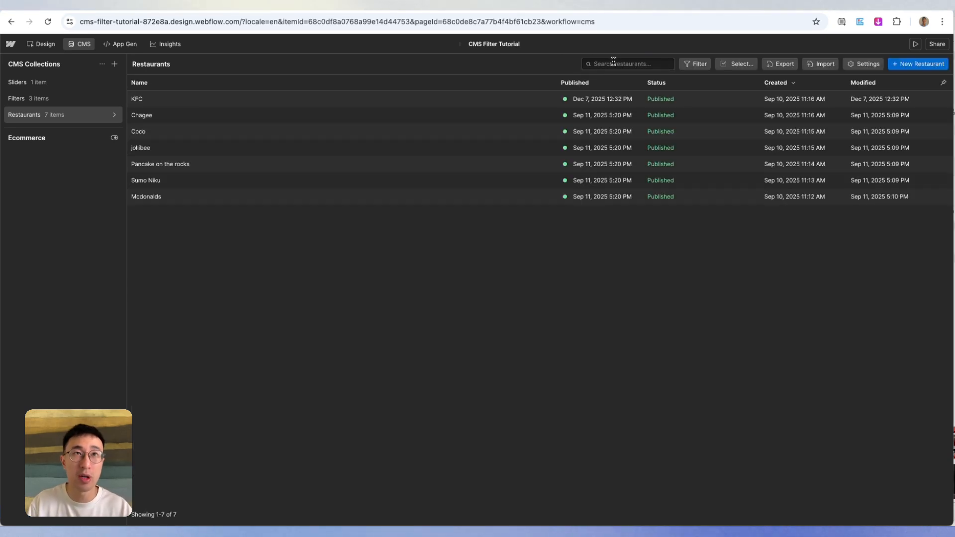
pyautogui.click(326, 100)
pyautogui.scroll(-6, 473, 218)
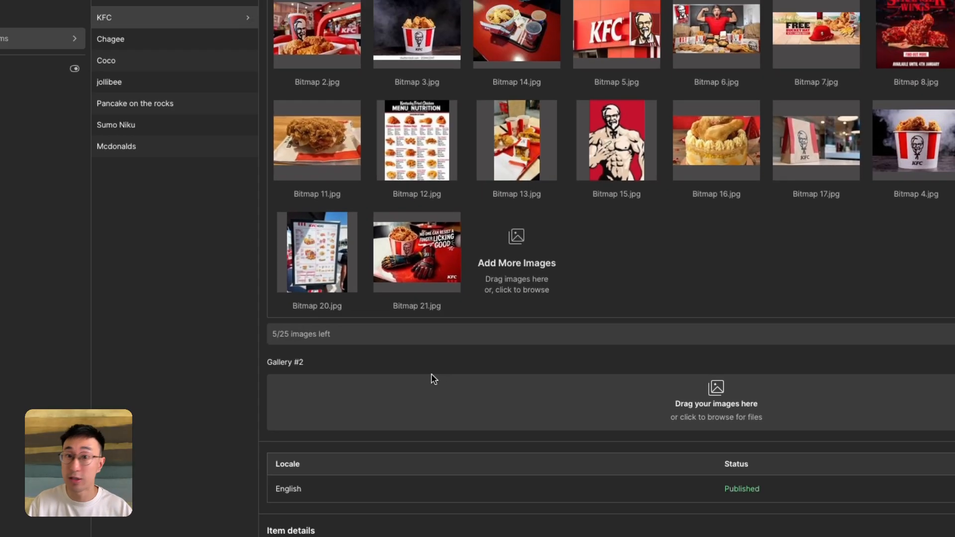
pyautogui.press('super+Tab')
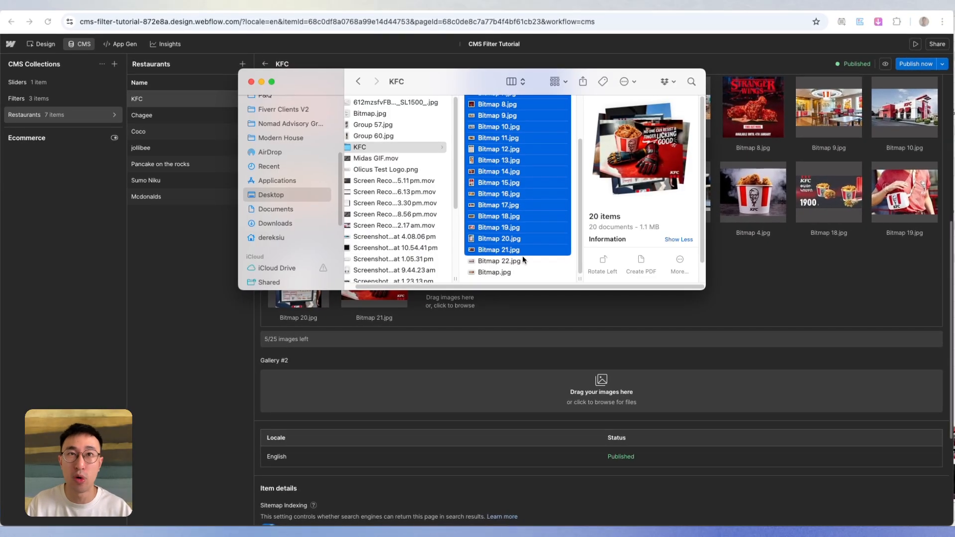
pyautogui.click(520, 260)
pyautogui.keyDown('shift'); pyautogui.click(517, 272); pyautogui.keyUp('shift')
pyautogui.moveTo(517, 272); pyautogui.dragTo(556, 401)
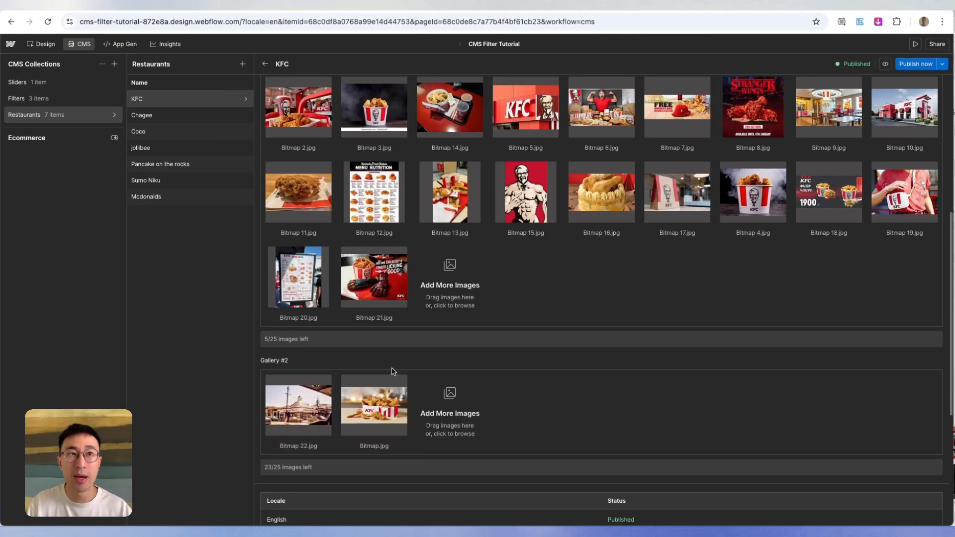
# - Publish the KFC item's changes and return to the page design
pyautogui.scroll(-2, 298, 344)
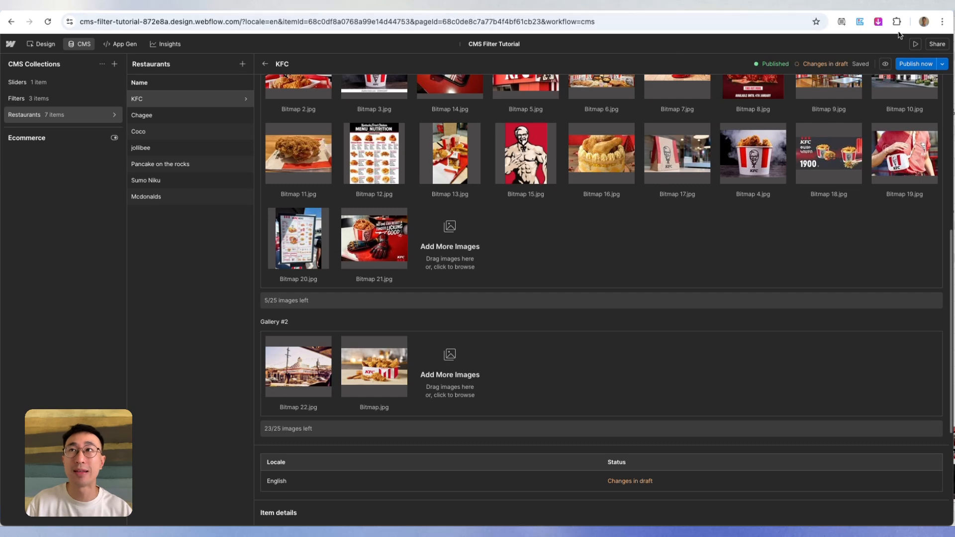
pyautogui.click(911, 66)
pyautogui.click(42, 44)
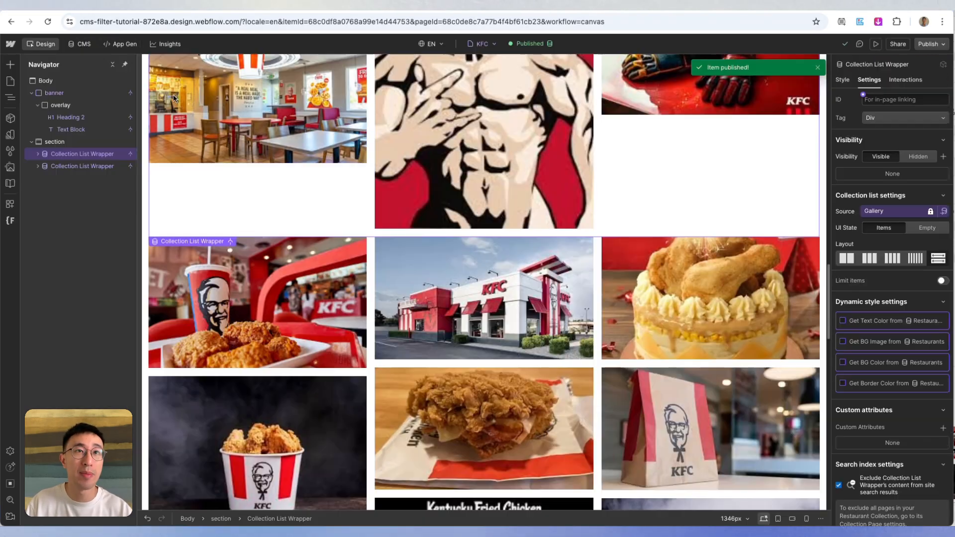
# - Disconnect the lightbox media and the image of cms_lightbox_img in the second Collection List Wrapper from the Gallery field
pyautogui.click(594, 268)
pyautogui.scroll(-2, 548, 249)
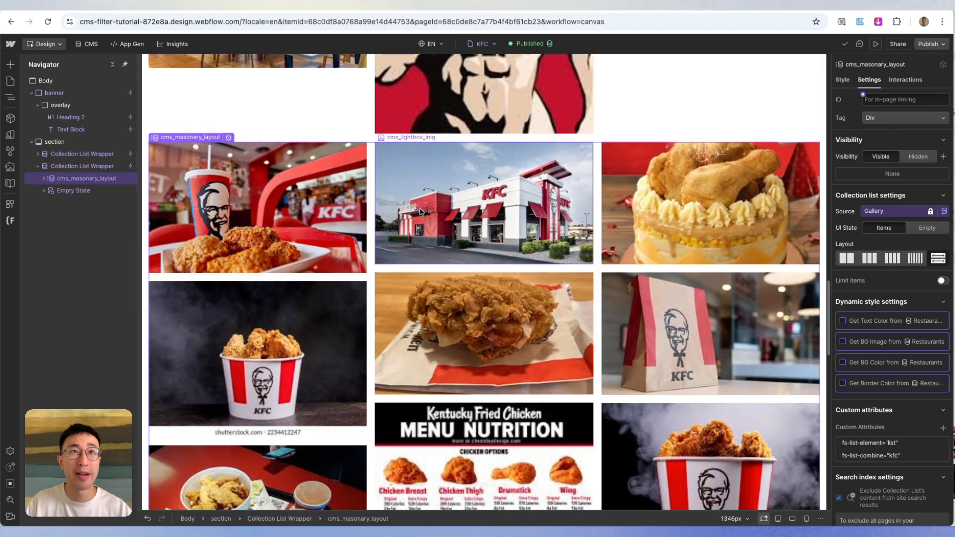
pyautogui.click(545, 204)
pyautogui.click(875, 207)
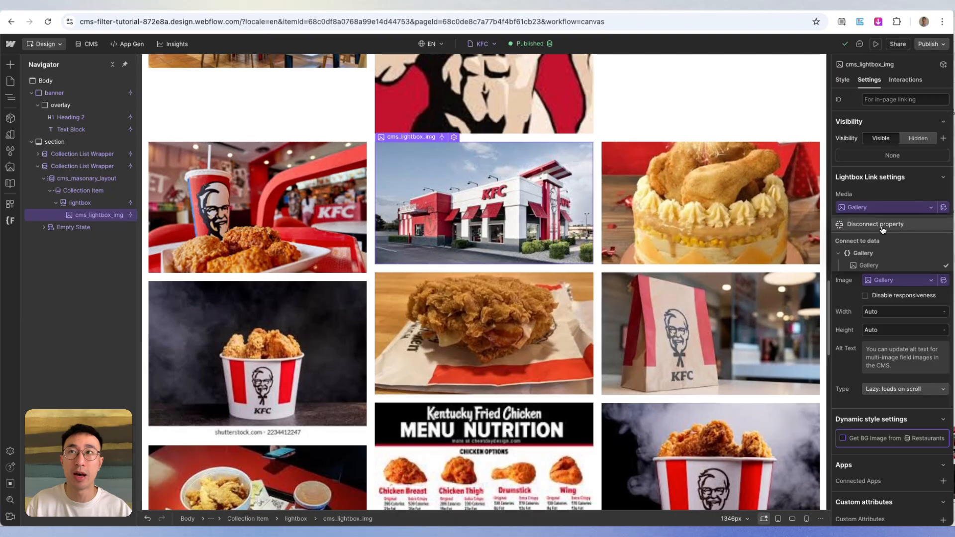
pyautogui.click(884, 228)
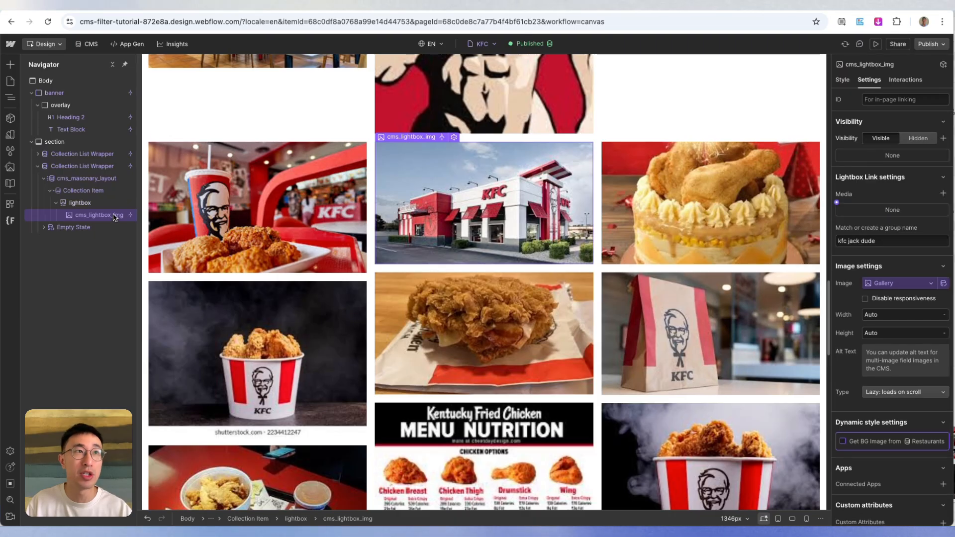
pyautogui.click(883, 283)
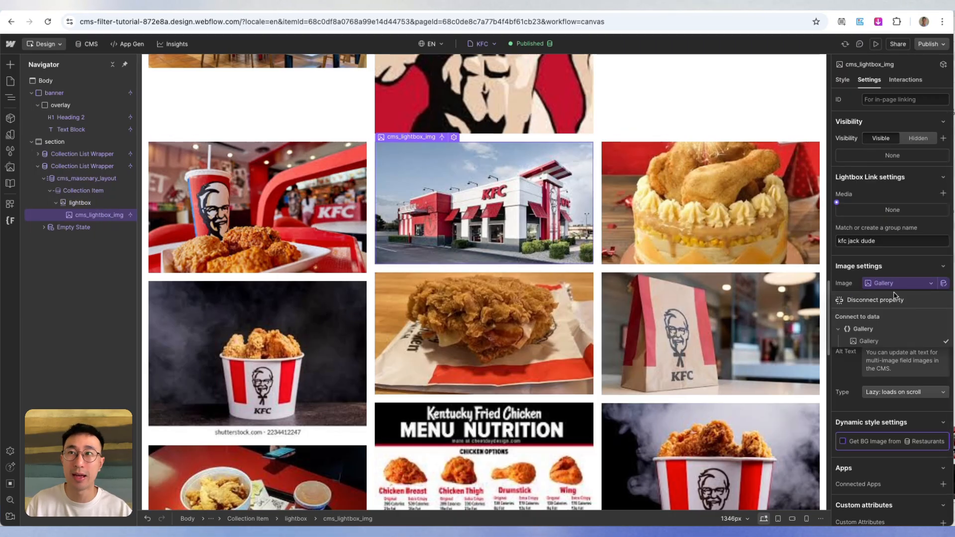
pyautogui.click(897, 300)
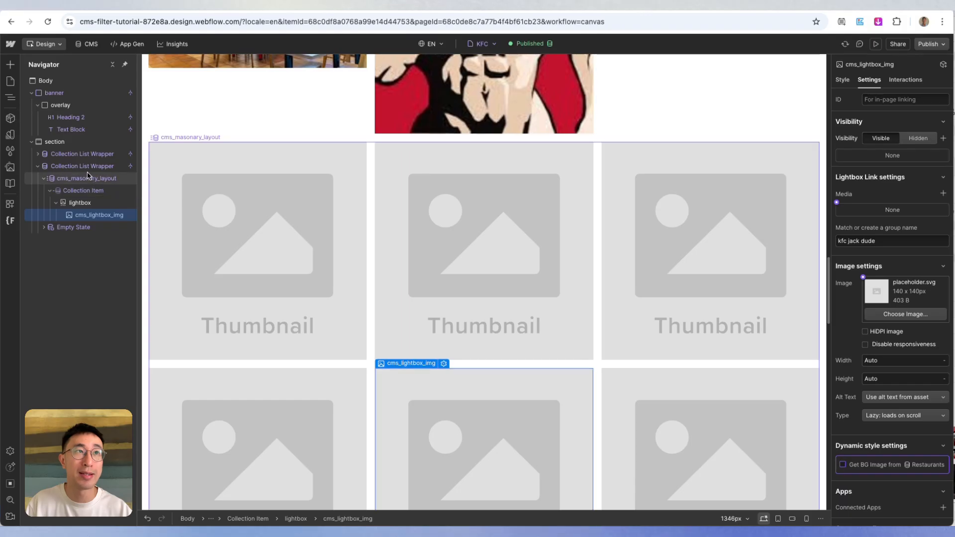
# - Set the source of the second Collection List Wrapper to the Gallery #2 multi-image field
pyautogui.click(106, 169)
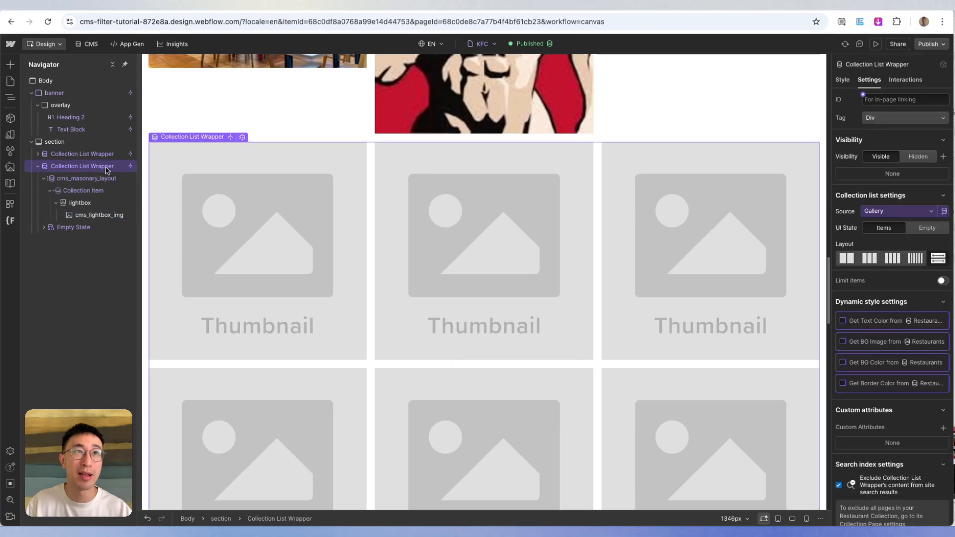
pyautogui.click(905, 213)
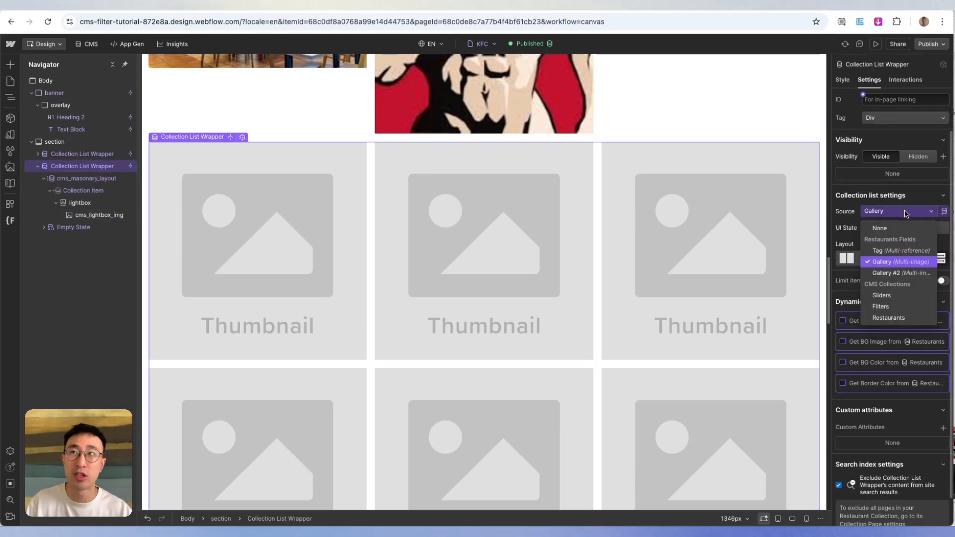
pyautogui.click(896, 275)
# - Connect the lightbox media and the image of cms_lightbox_img in the second Collection List Wrapper to Gallery #2
pyautogui.click(294, 322)
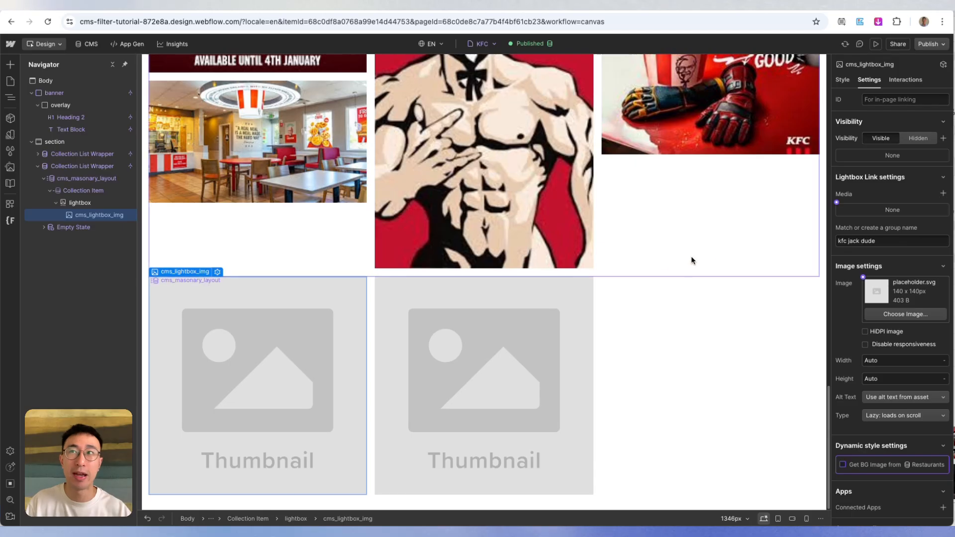
pyautogui.click(837, 203)
pyautogui.click(880, 240)
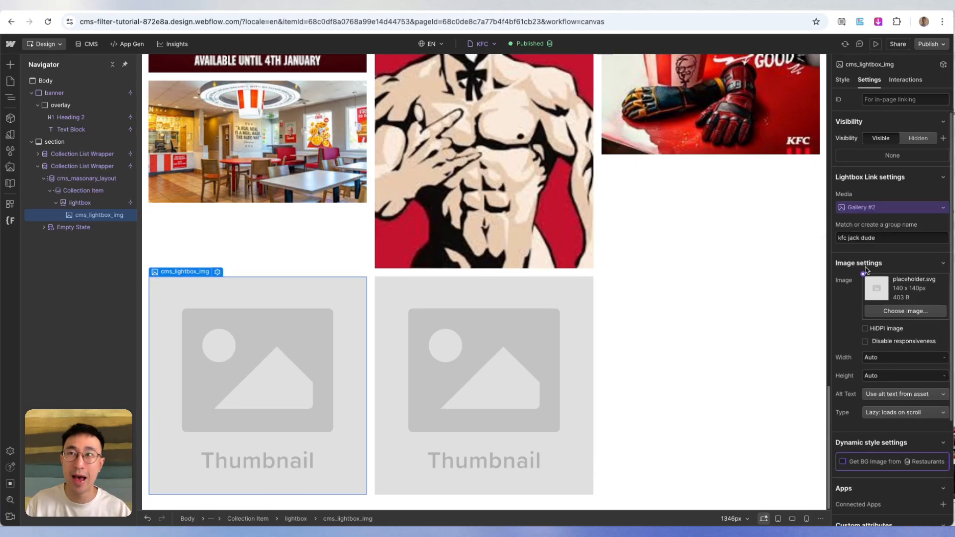
pyautogui.click(864, 274)
pyautogui.click(894, 314)
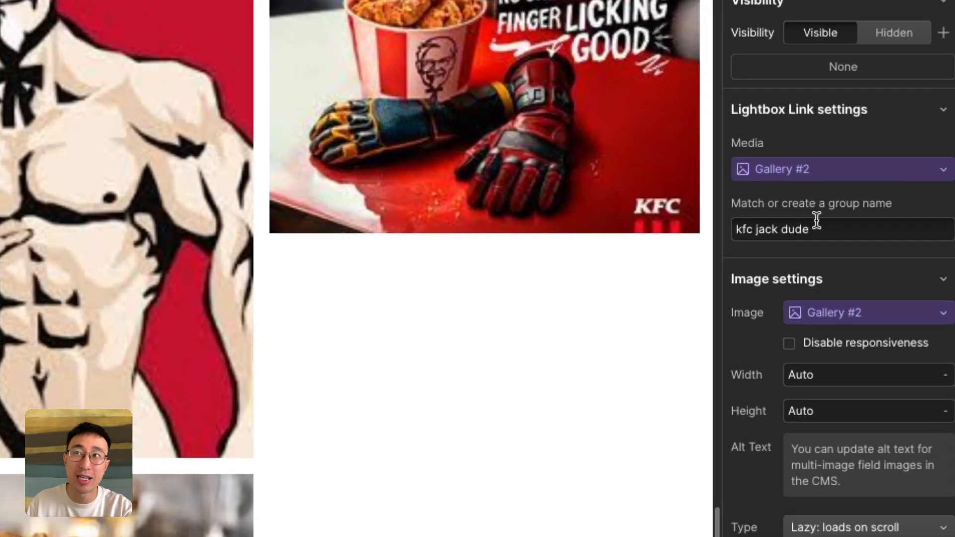
# - Compare the lightbox group names of the cms_lightbox_img elements in both gallery lists
pyautogui.doubleClick(869, 238)
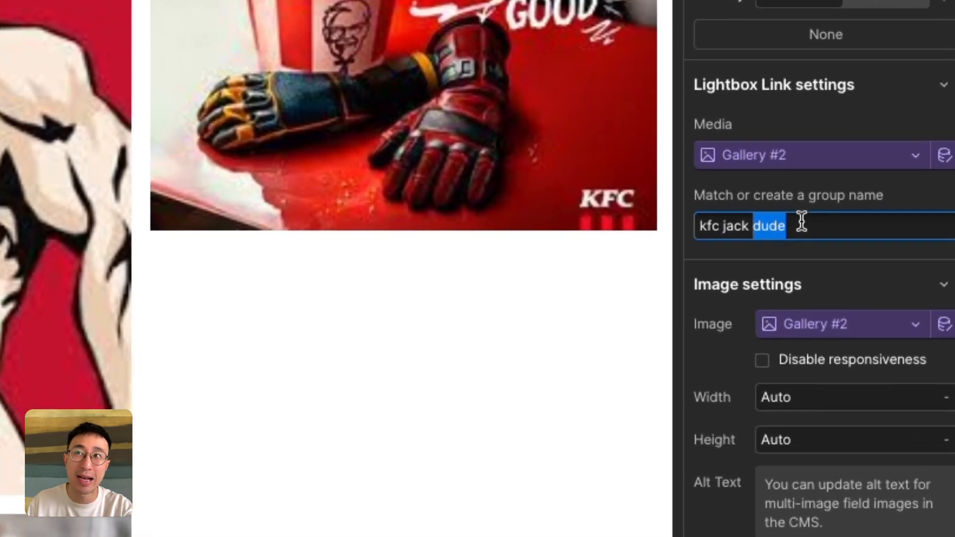
pyautogui.tripleClick(804, 225)
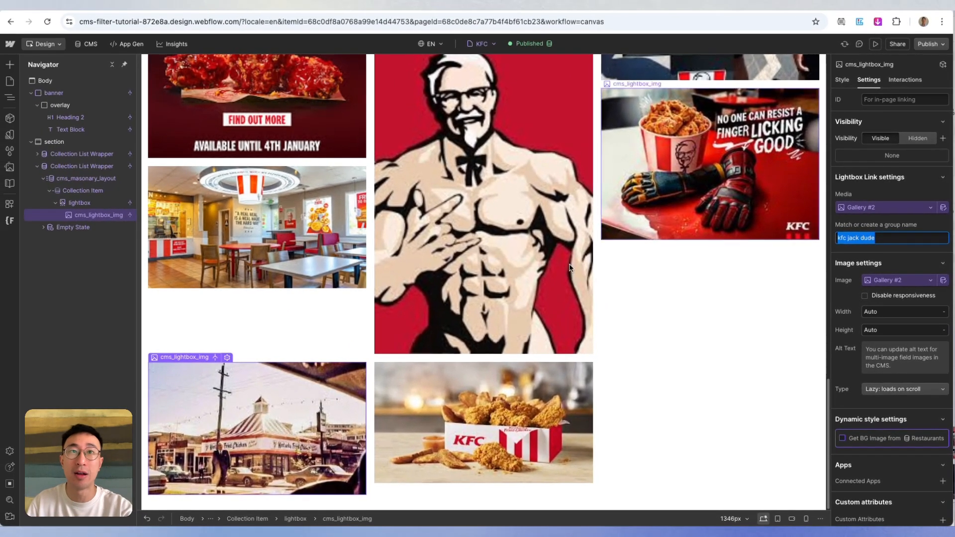
pyautogui.click(570, 268)
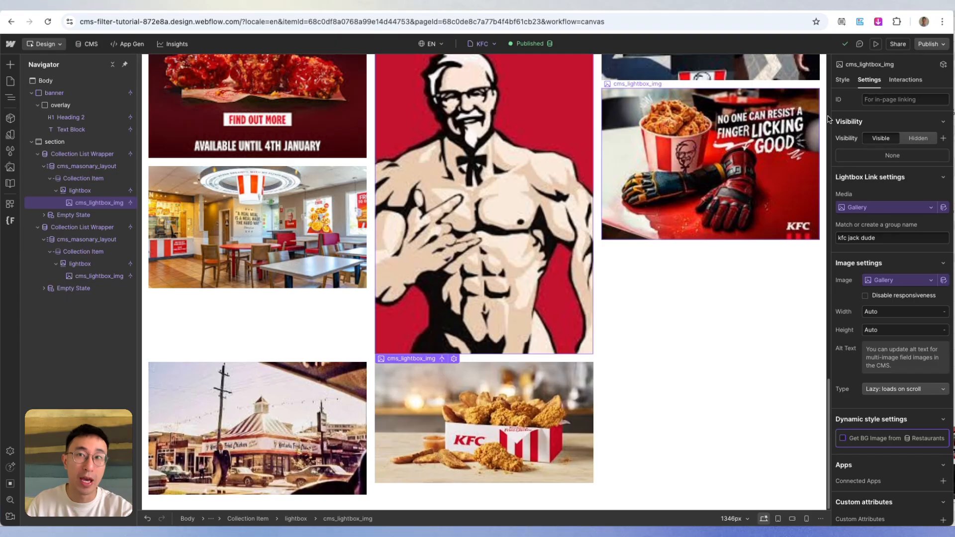
# - Publish the site and open the live KFC restaurant page
pyautogui.click(929, 43)
pyautogui.click(899, 202)
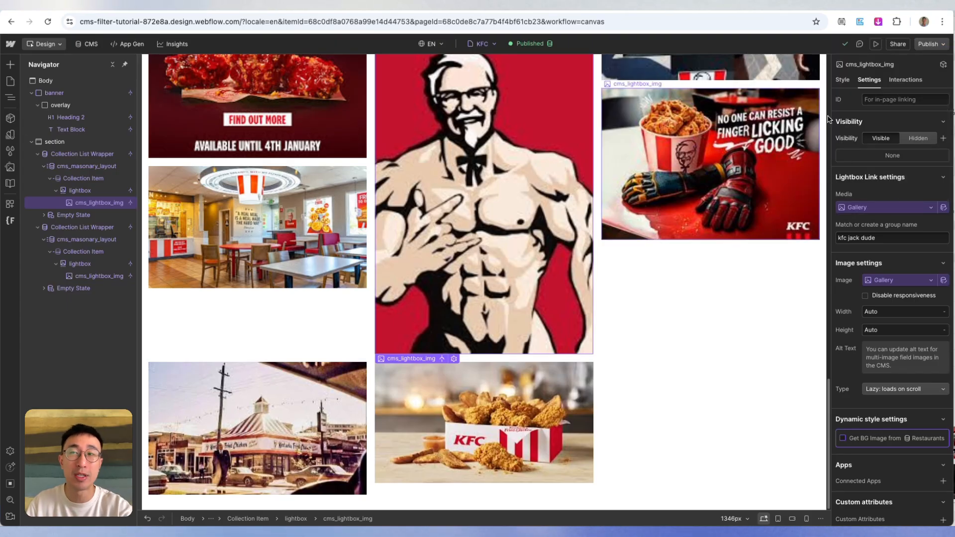
pyautogui.click(929, 45)
pyautogui.click(869, 89)
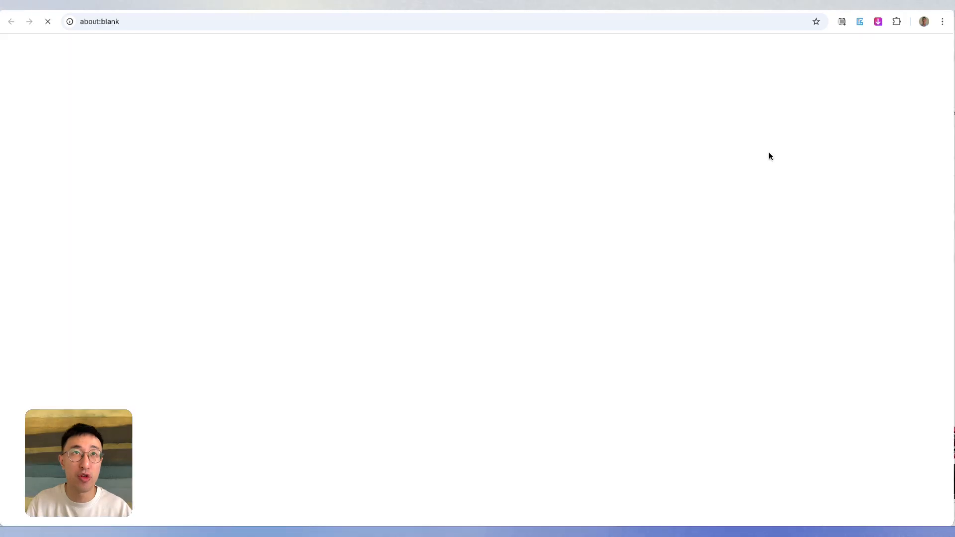
# - Open the first Gallery #2 image in the live page's lightbox and step back through the preceding images
pyautogui.scroll(-6, 613, 205)
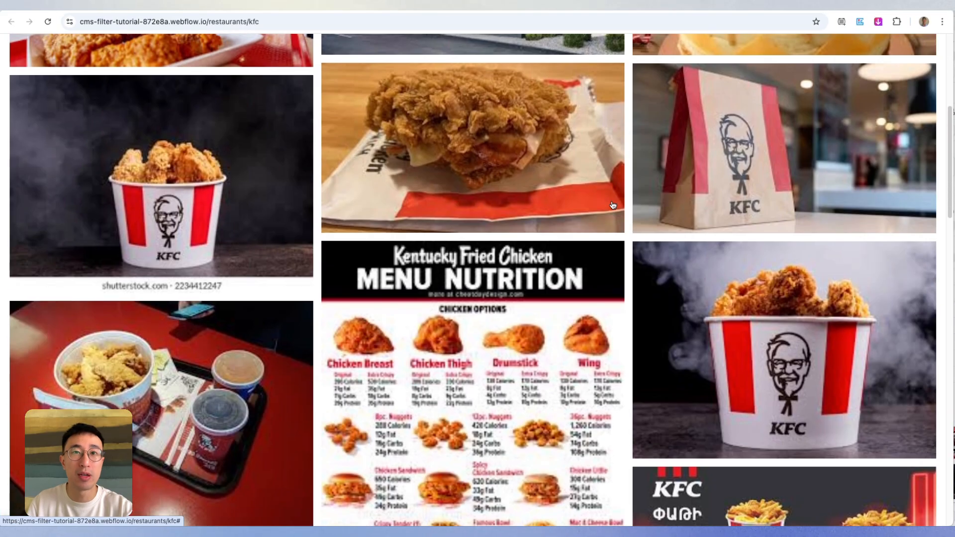
pyautogui.scroll(-15, 613, 205)
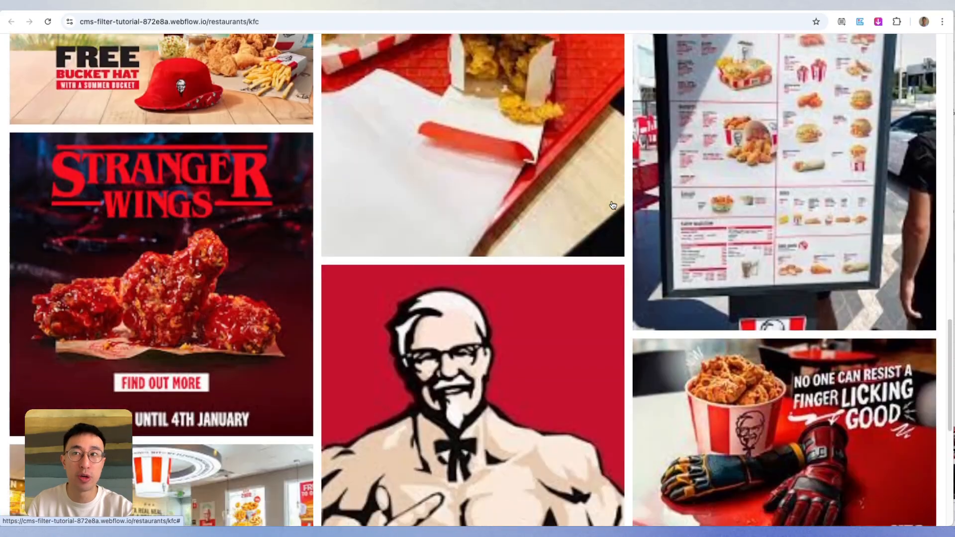
pyautogui.scroll(-8, 612, 205)
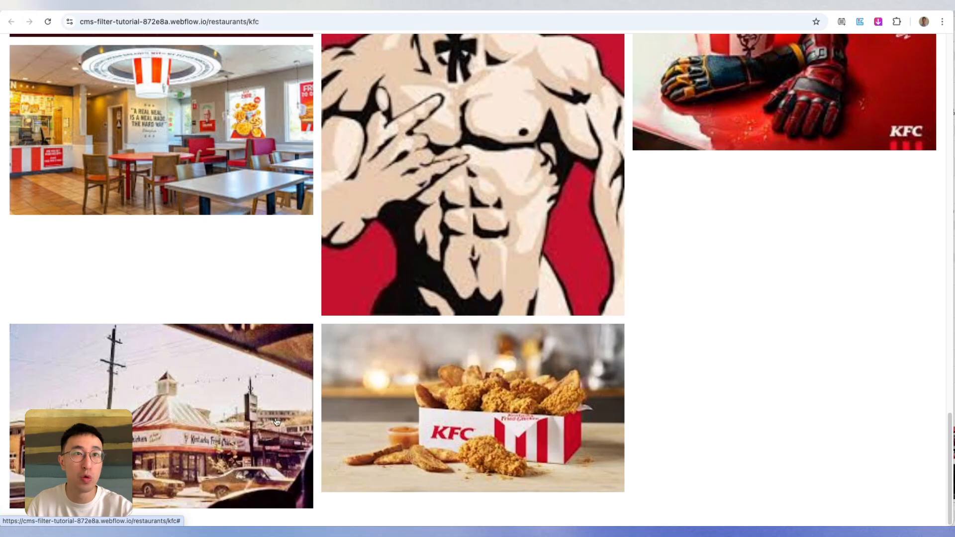
pyautogui.click(248, 419)
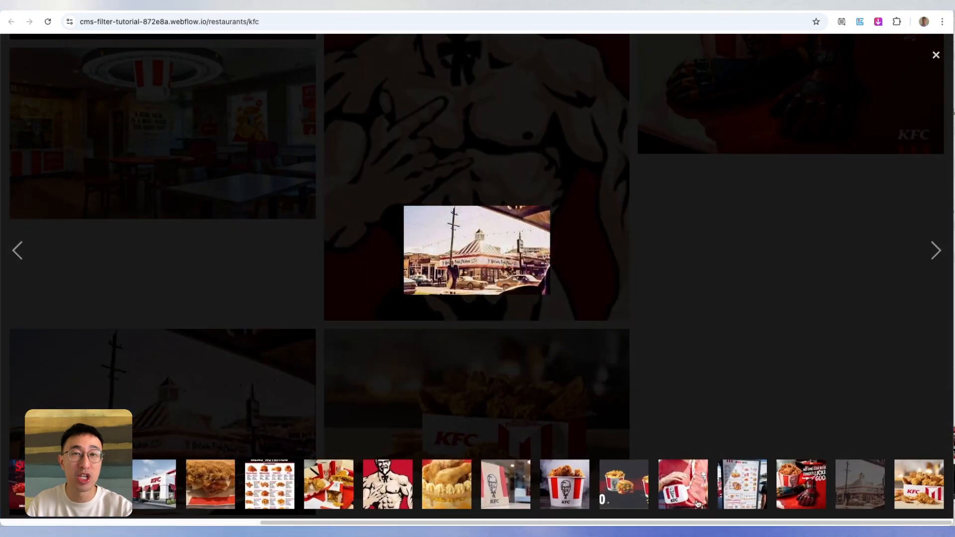
pyautogui.click(19, 248)
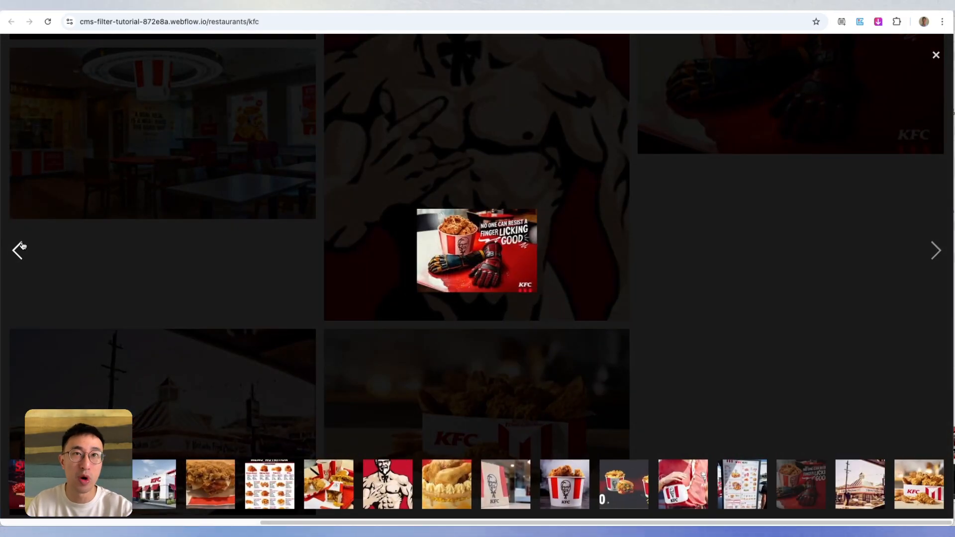
pyautogui.click(20, 247)
pyautogui.click(20, 248)
pyautogui.click(21, 246)
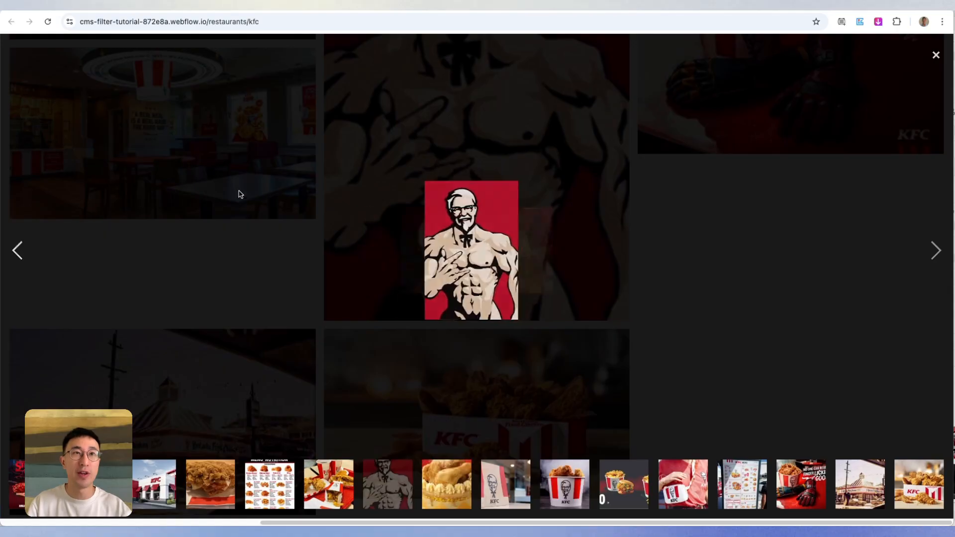
# - Close the lightbox, examine how the live masonry gallery arranges its images, and open the cartoon Colonel image in the lightbox
pyautogui.scroll(-15, 298, 189)
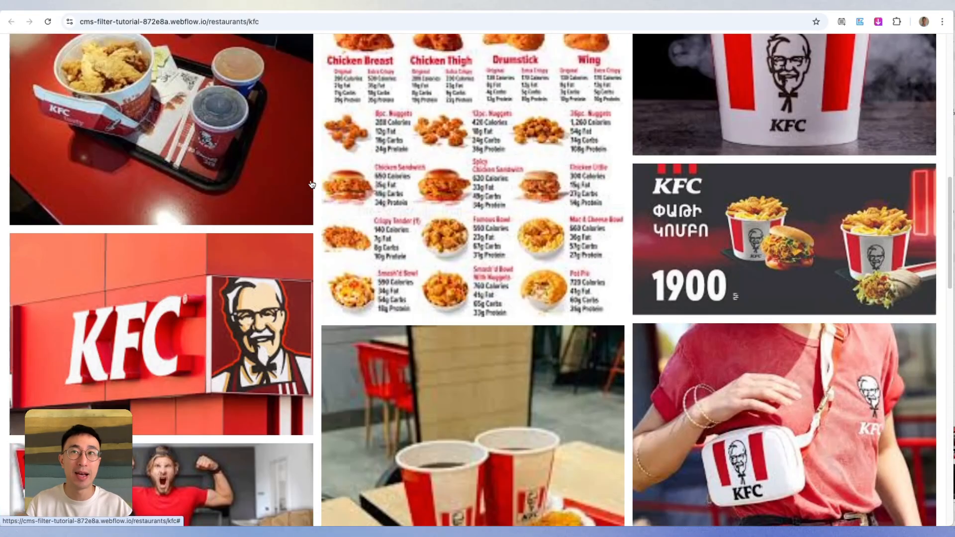
pyautogui.scroll(15, 311, 184)
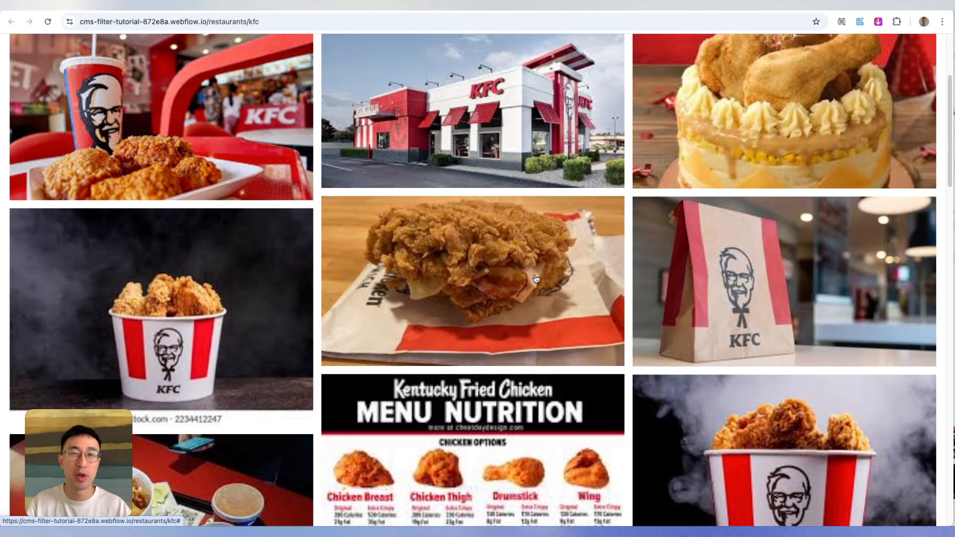
pyautogui.scroll(-6, 536, 279)
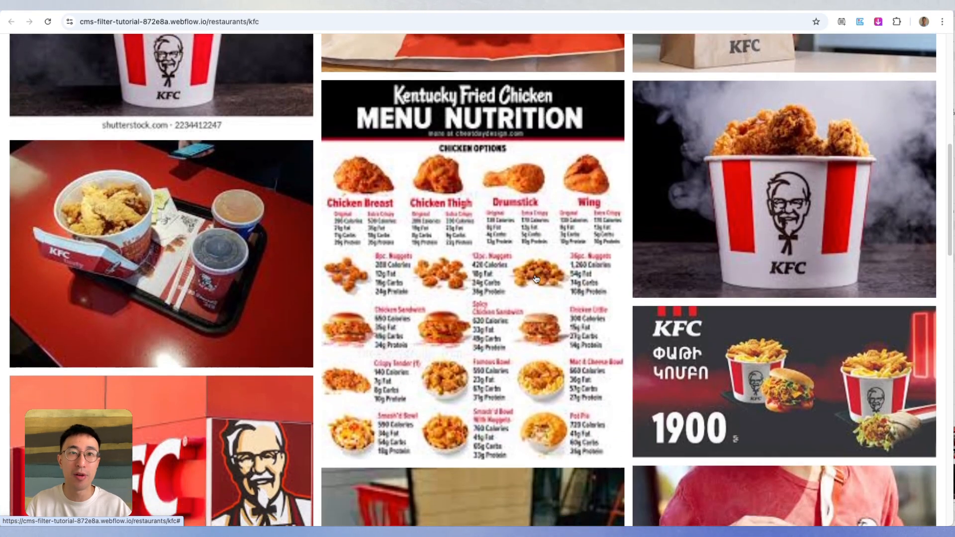
pyautogui.scroll(-5, 536, 278)
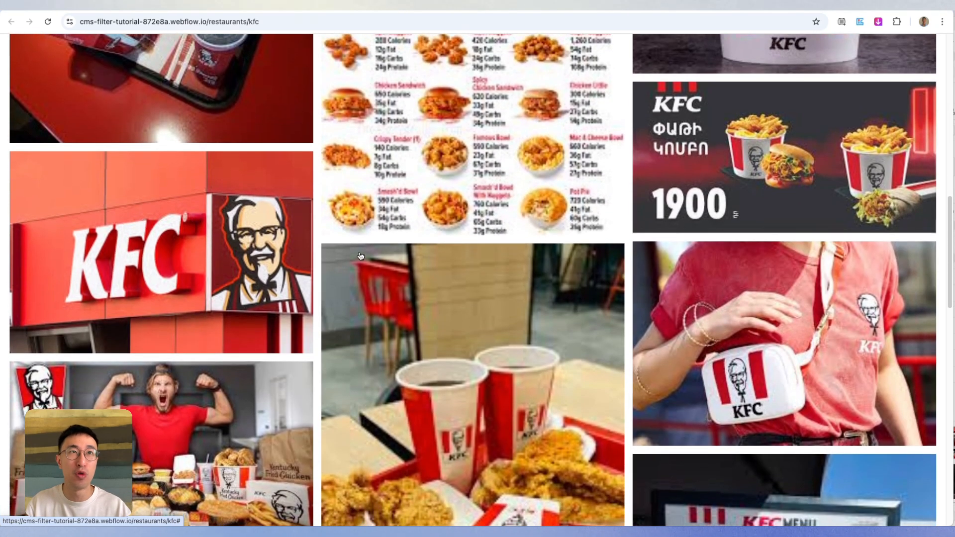
pyautogui.scroll(-8, 289, 365)
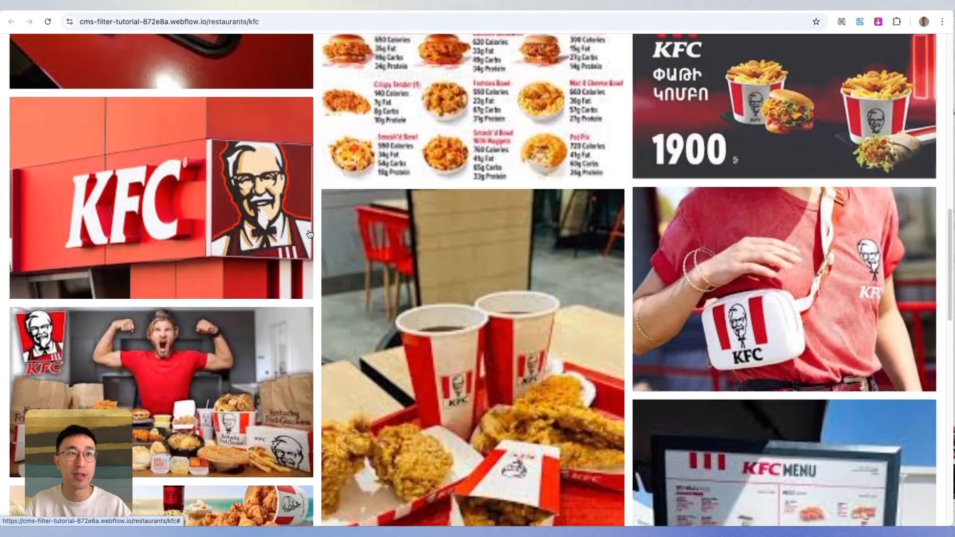
pyautogui.scroll(-7, 523, 242)
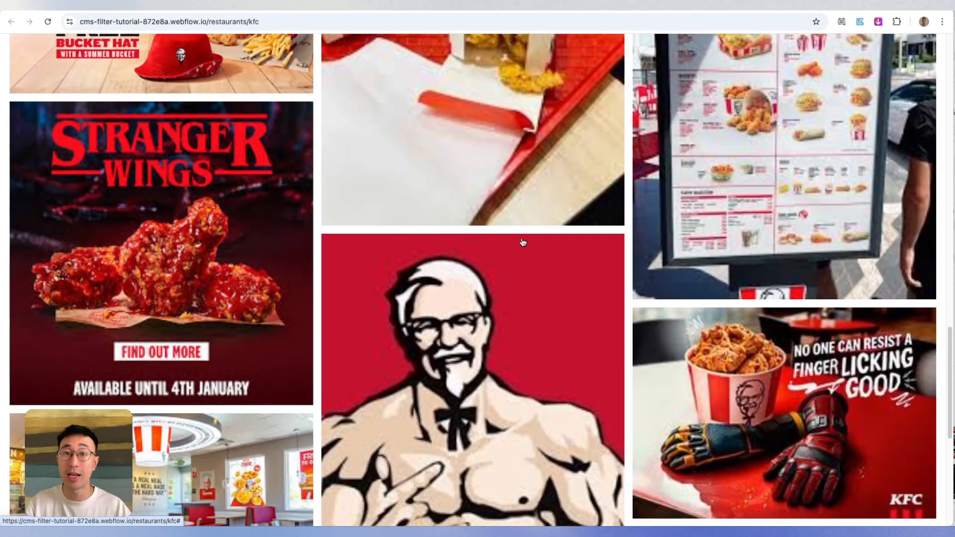
pyautogui.scroll(-1, 522, 242)
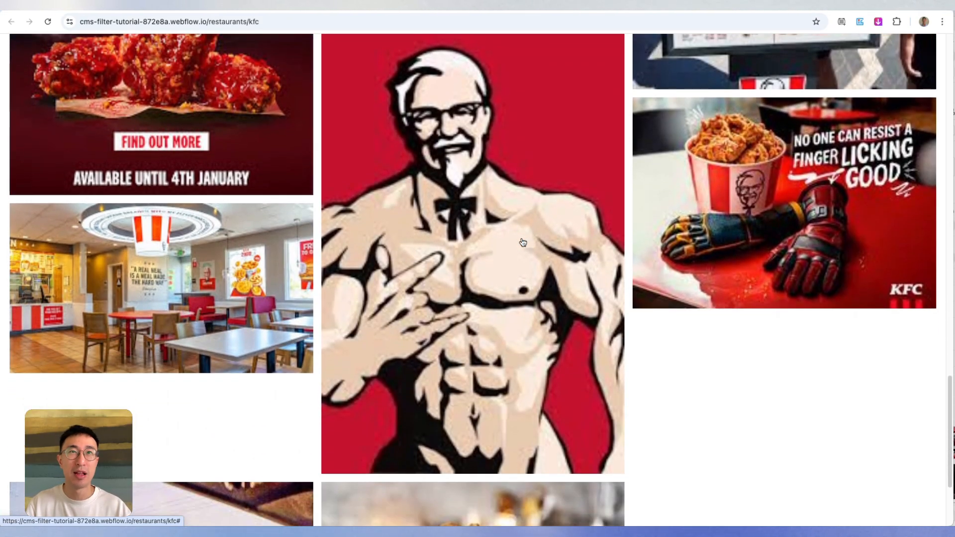
pyautogui.click(507, 257)
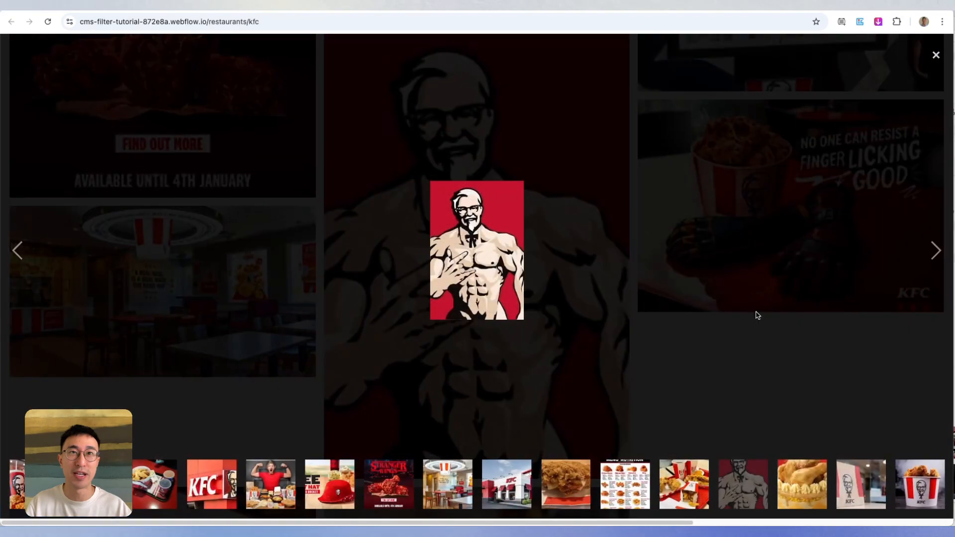